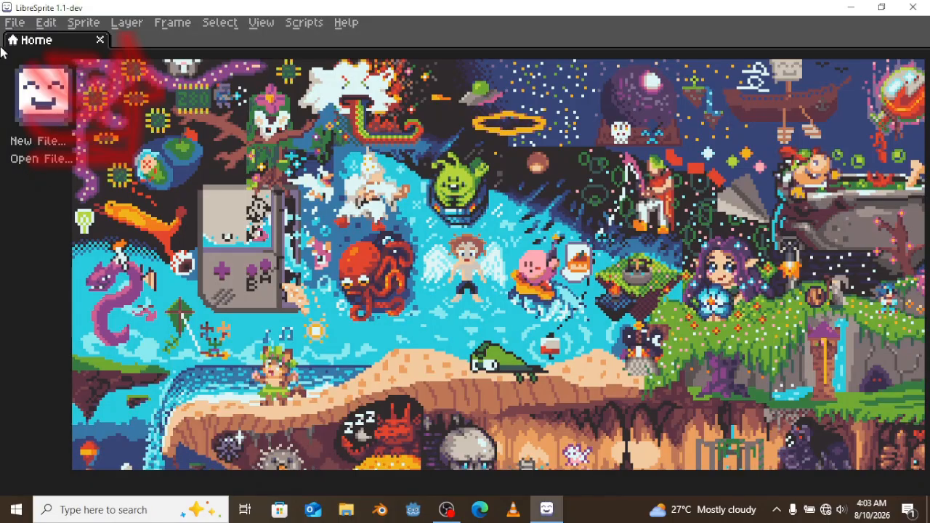
left_click(16, 28)
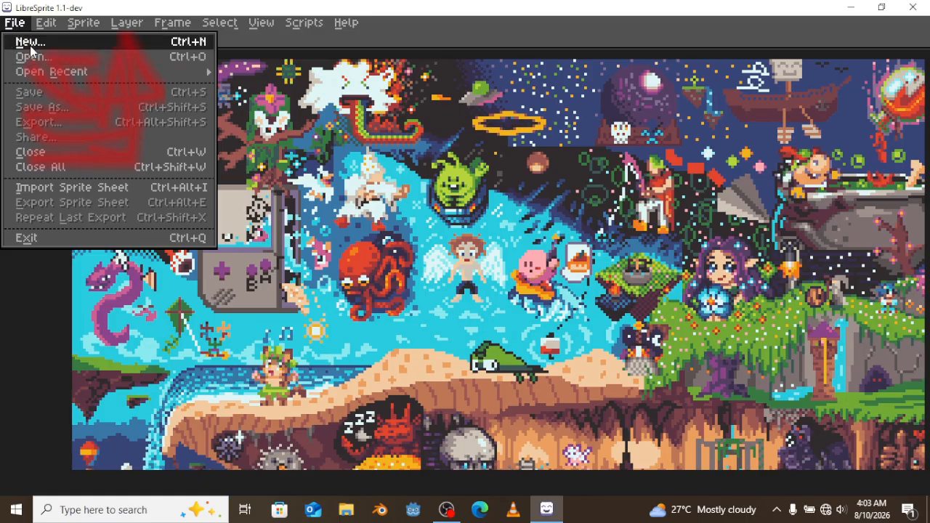
left_click(16, 27)
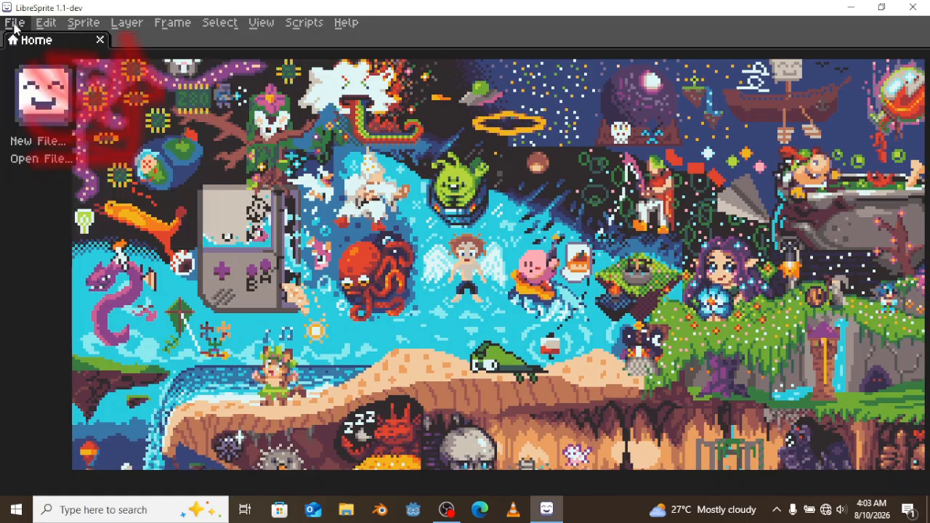
left_click(16, 27)
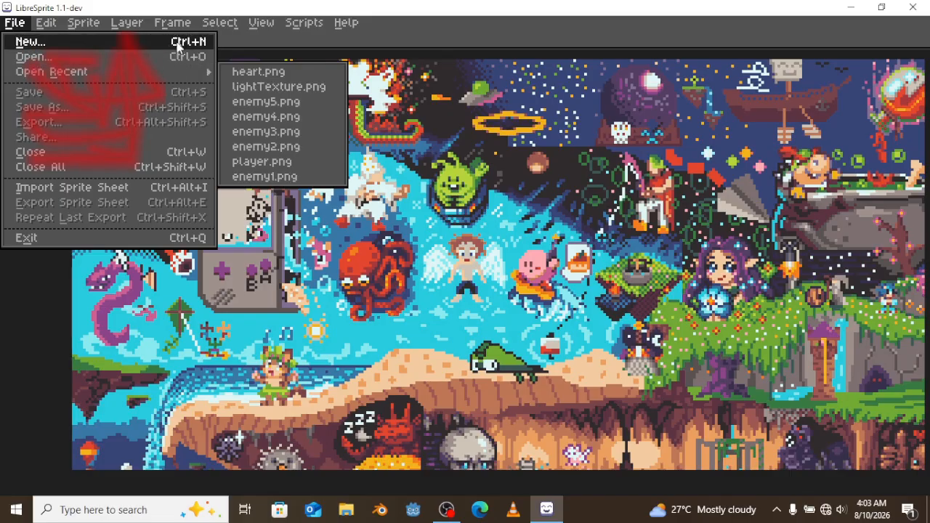
left_click(443, 176)
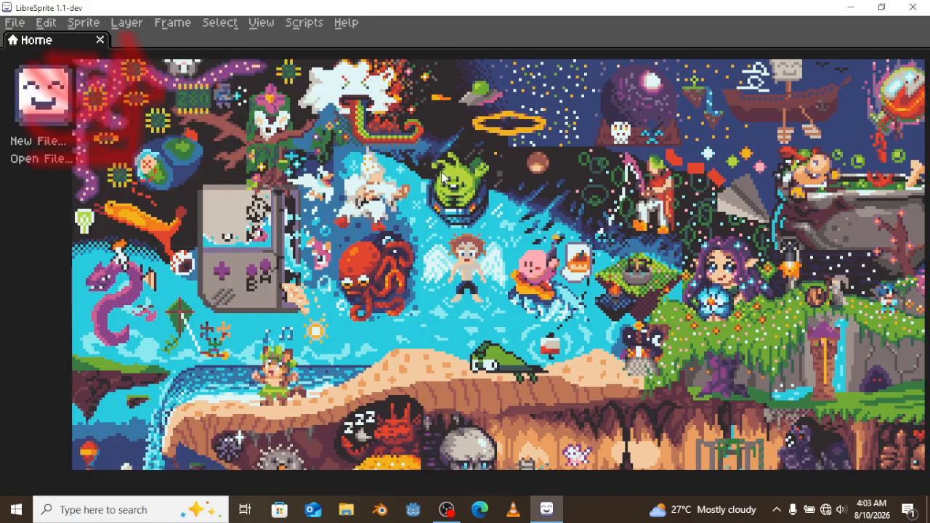
left_click(40, 142)
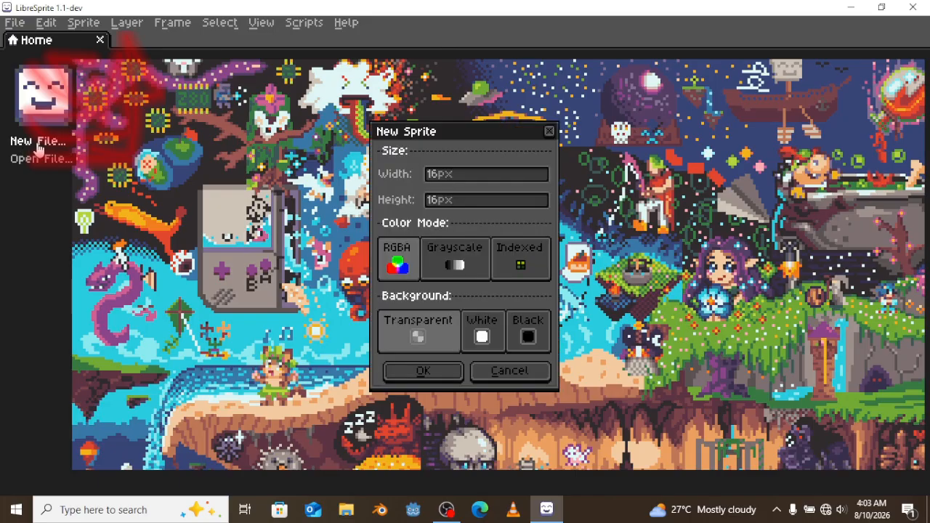
left_click(550, 132)
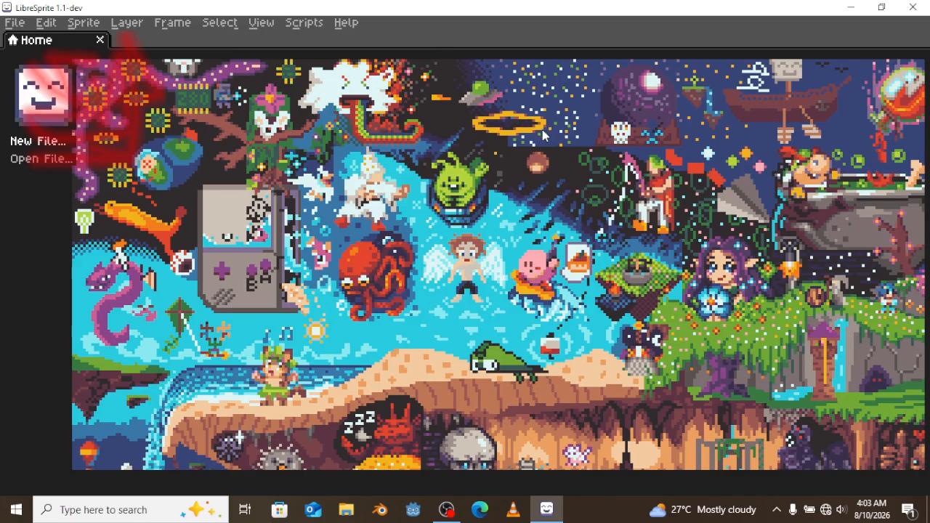
Step: Create a new 16 x 16 px sprite in RGBA color mode with a transparent background
key("ctrl+n")
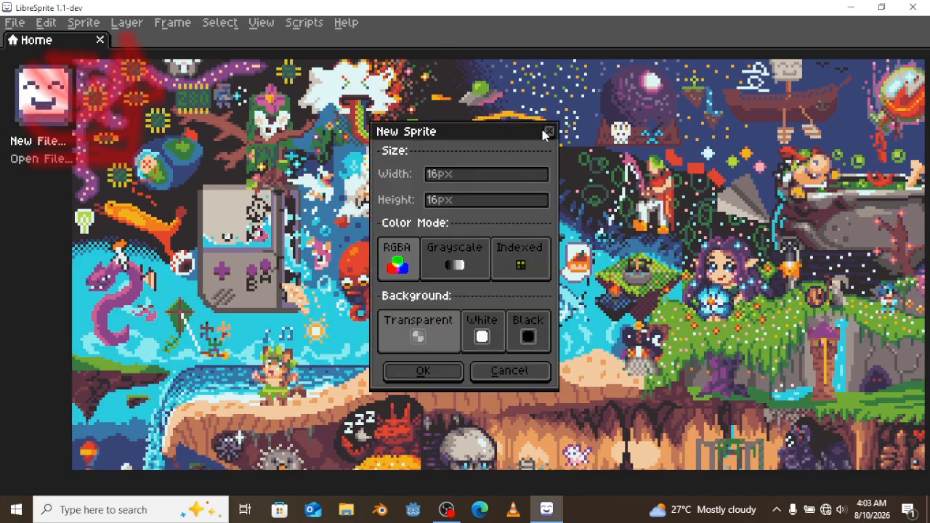
left_click(429, 176)
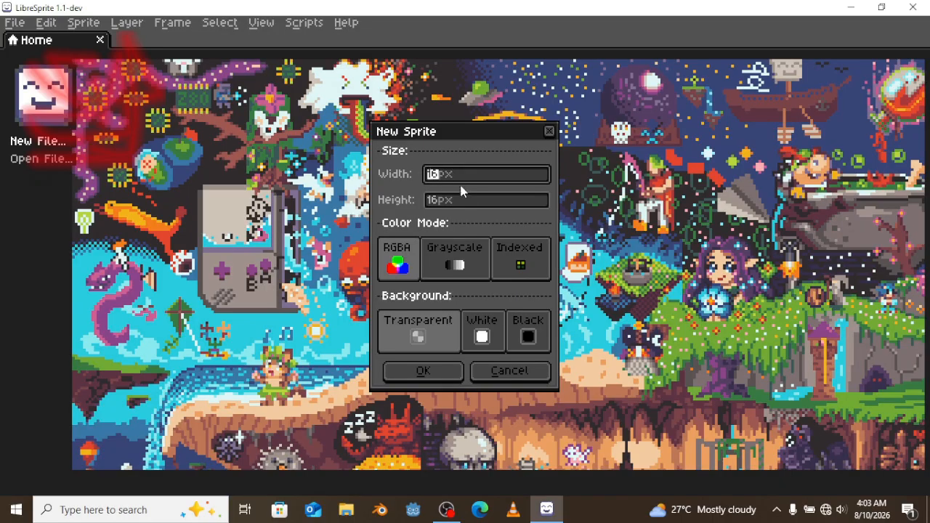
left_click(475, 203)
left_click(434, 372)
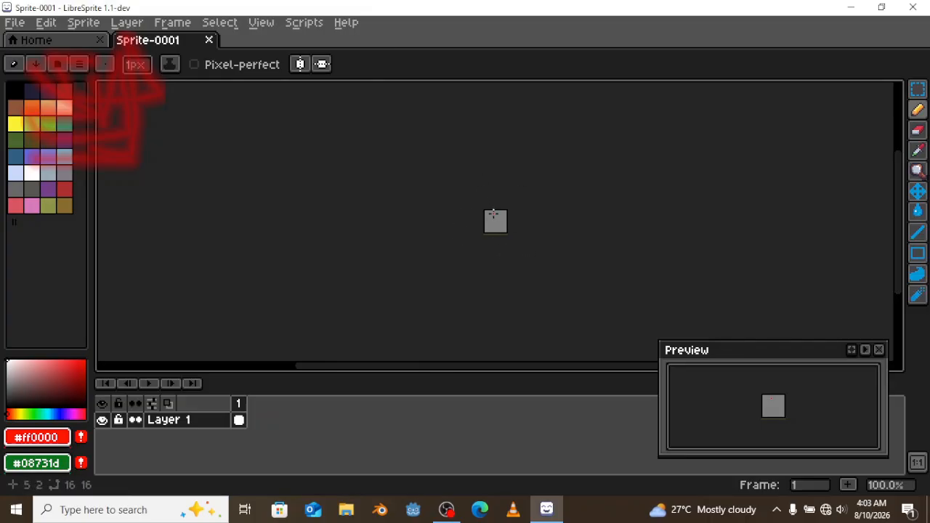
Step: Try zooming the canvas in and out and panning it, ending at 1200% with the whole sprite in view
key("z")
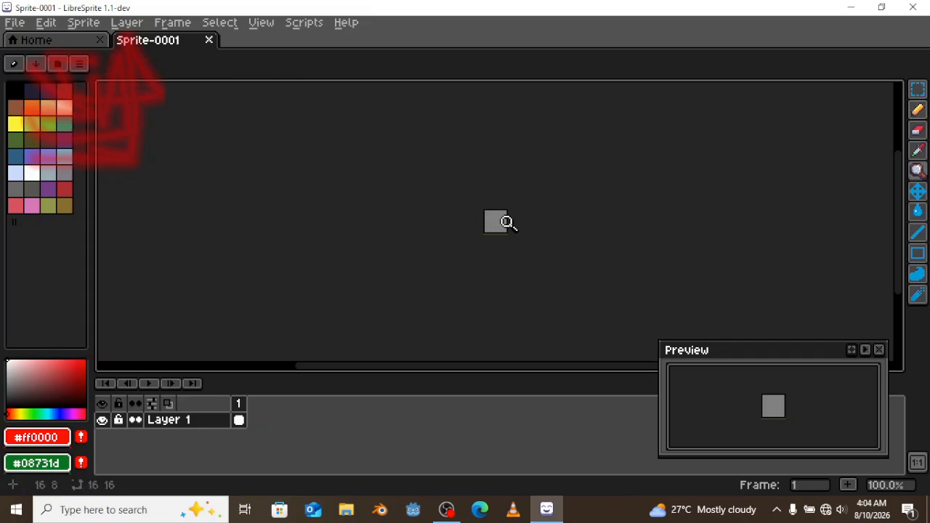
scroll(507, 220, "up", 5)
left_click_drag(429, 201, 471, 198)
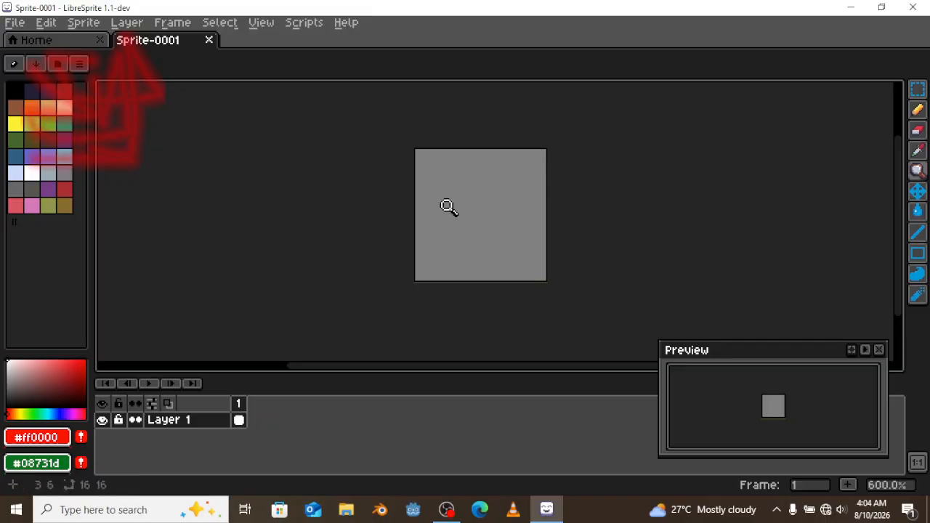
key("z")
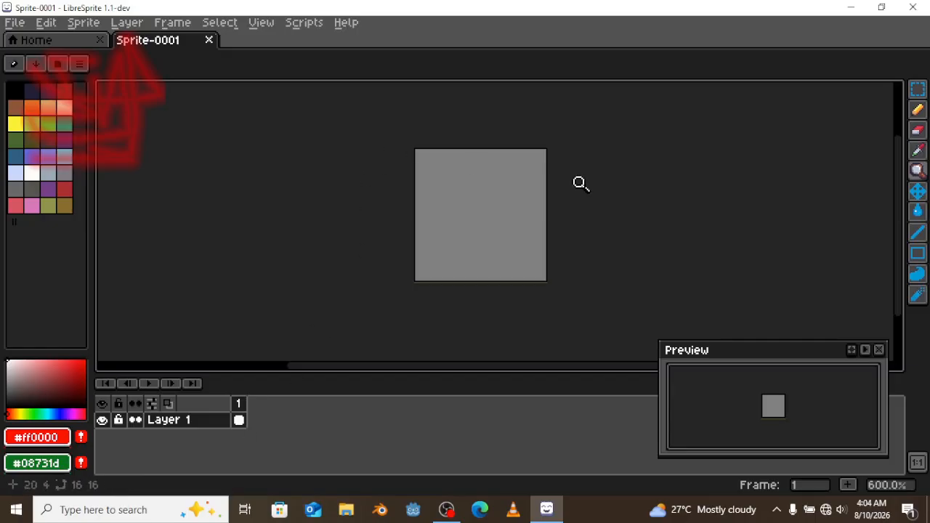
left_click(436, 229)
left_click(437, 229)
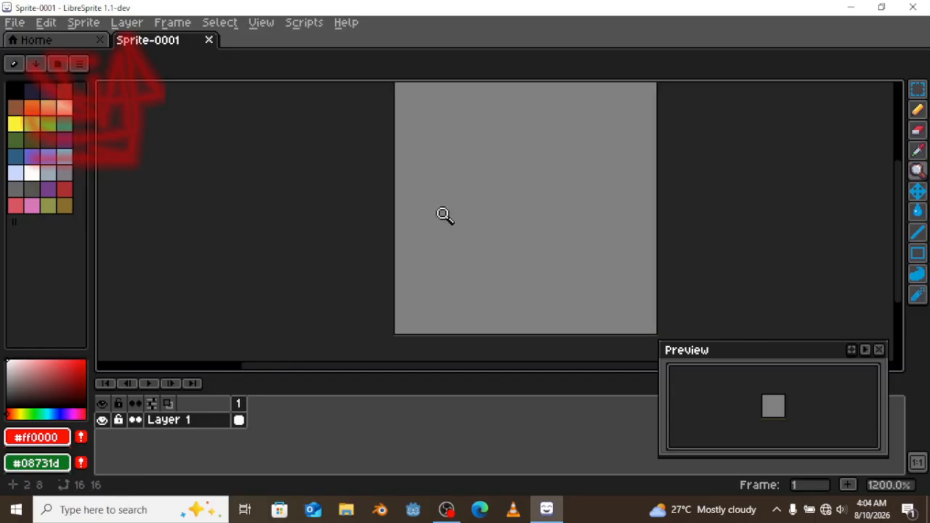
key("1")
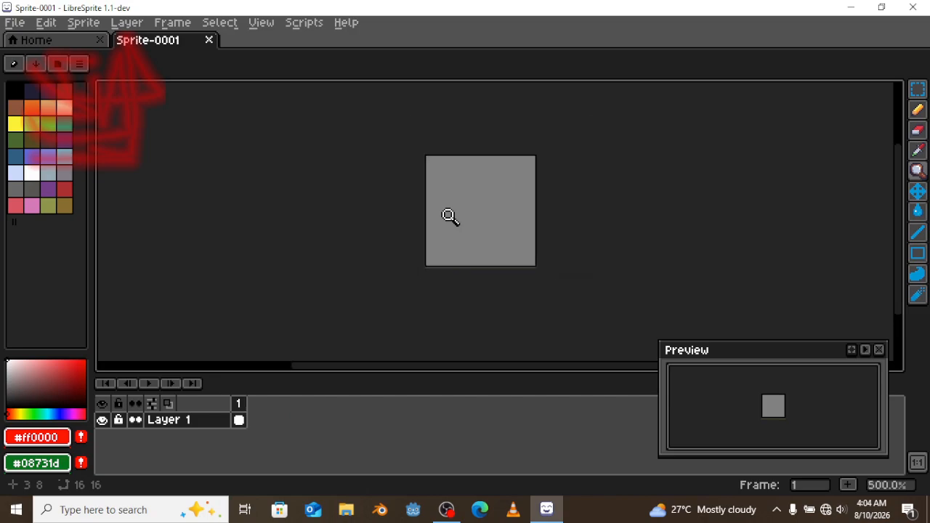
scroll(450, 216, "up", 8)
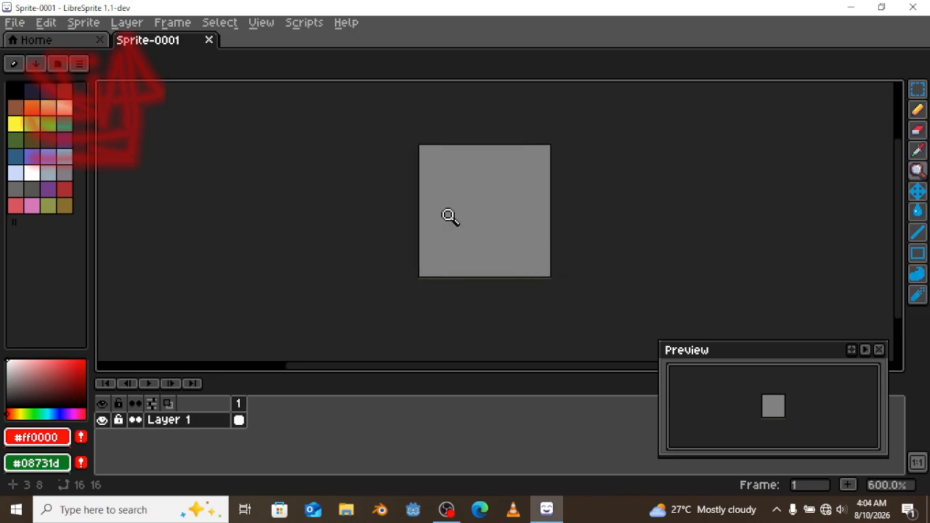
left_click_drag(450, 212, 395, 213)
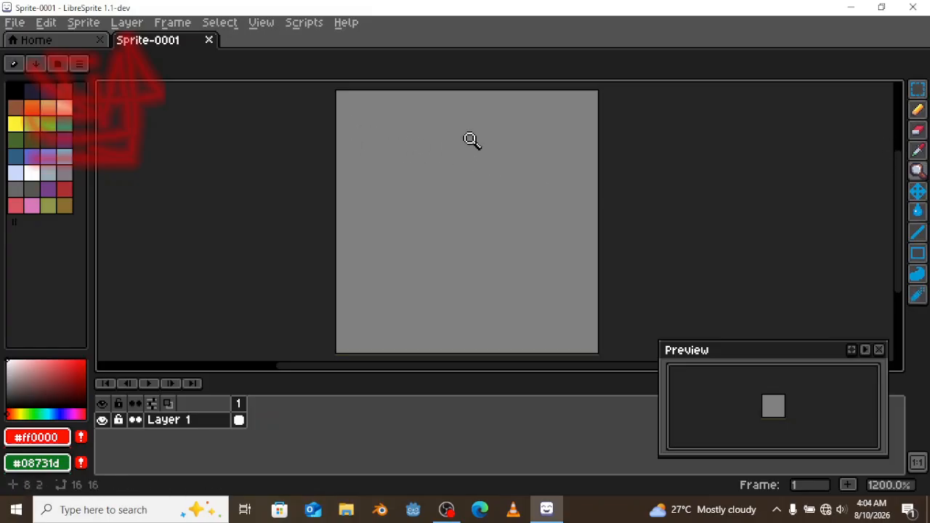
Step: Switch between the Pencil and Spray tools, ending with the Pencil tool active
left_click(919, 110)
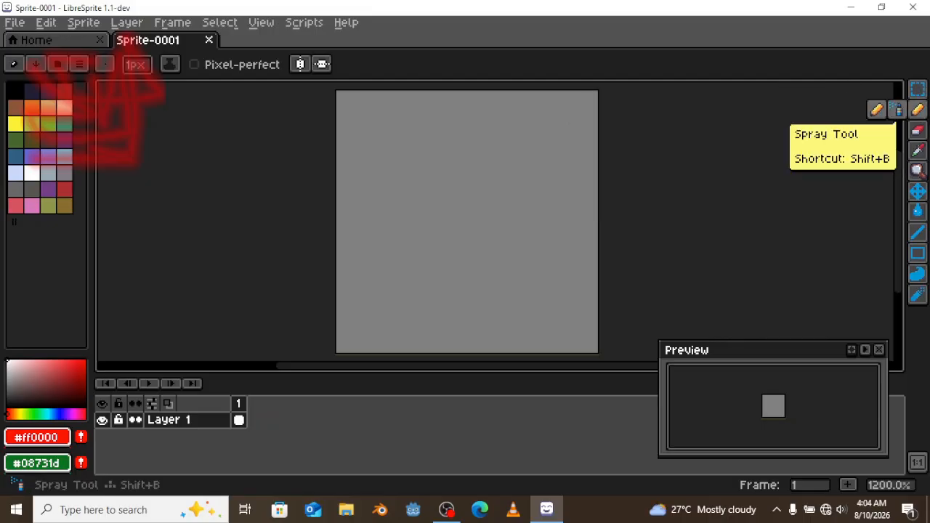
left_click(919, 115)
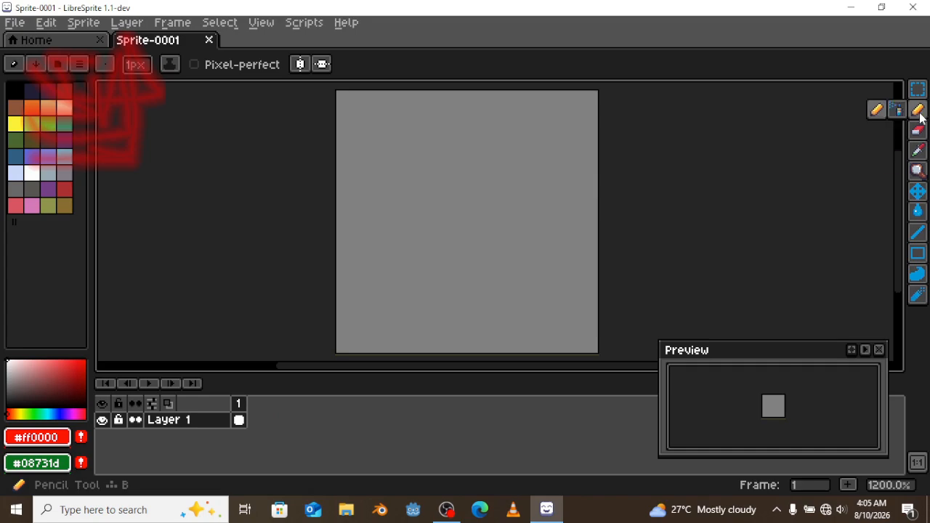
left_click(906, 116)
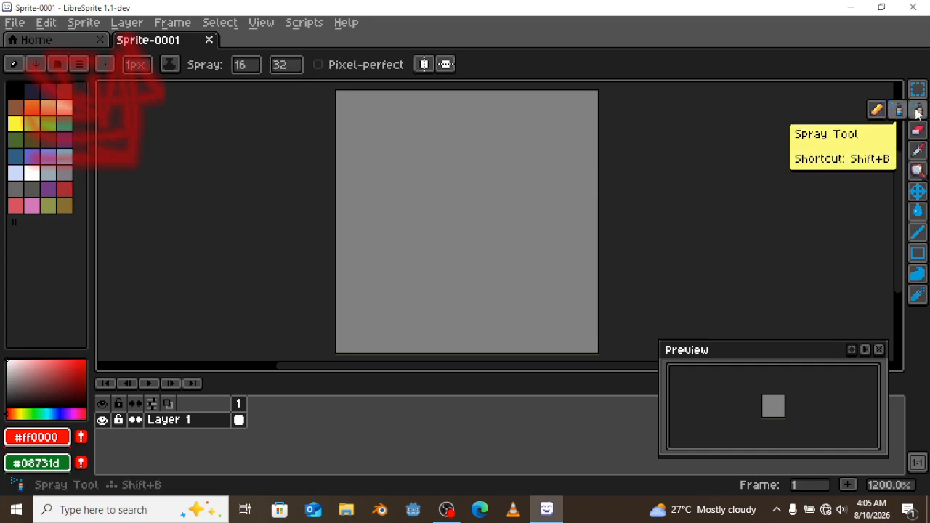
left_click(877, 110)
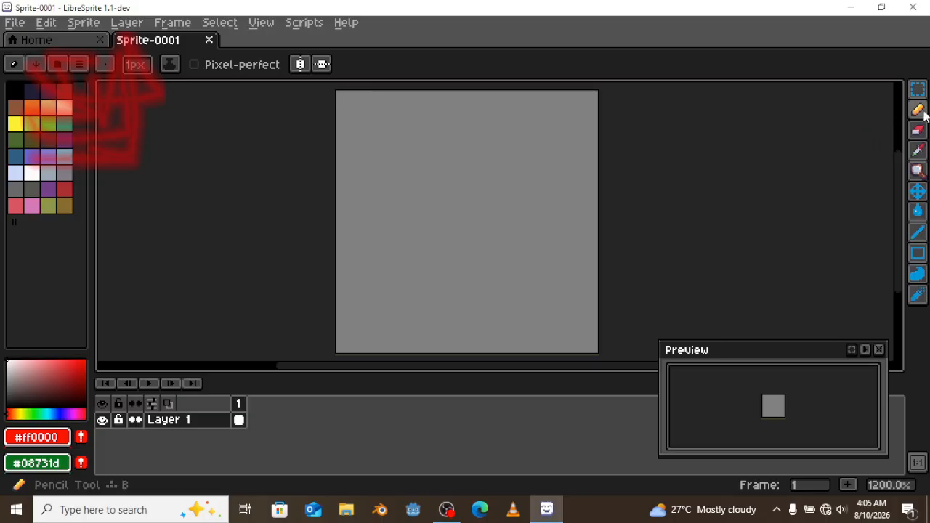
Step: Draw a freehand black U-shaped curve across the middle of the canvas with the 1 px Pencil, undoing the first test mark
left_click(16, 90)
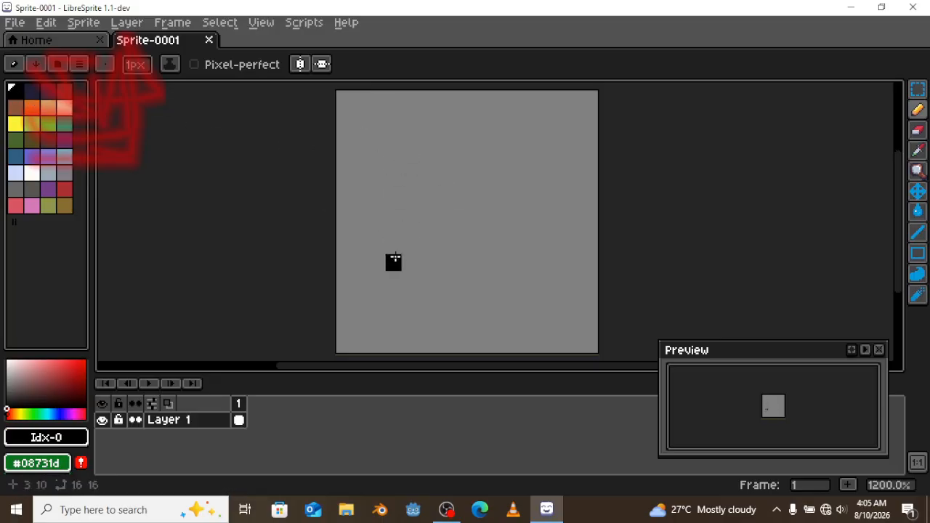
left_click(400, 175)
key("ctrl+z")
mouse_move(361, 164)
left_mouse_down()
mouse_move(402, 274)
mouse_move(493, 227)
mouse_move(510, 169)
mouse_move(541, 164)
left_mouse_up()
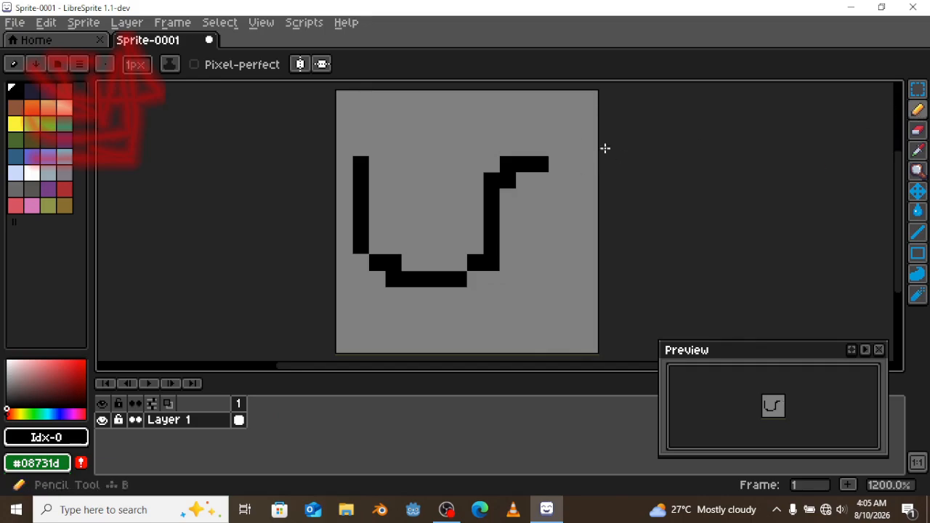
Step: Erase the doubled corner pixels along the U-shaped curve so its bends are one pixel thick
left_click(919, 131)
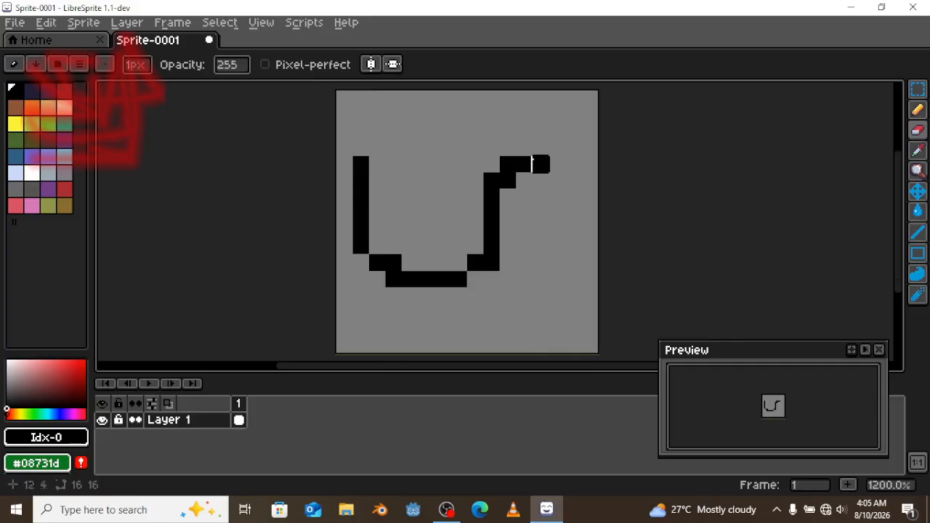
mouse_move(508, 164)
left_mouse_down()
mouse_move(492, 180)
mouse_move(442, 180)
left_mouse_up()
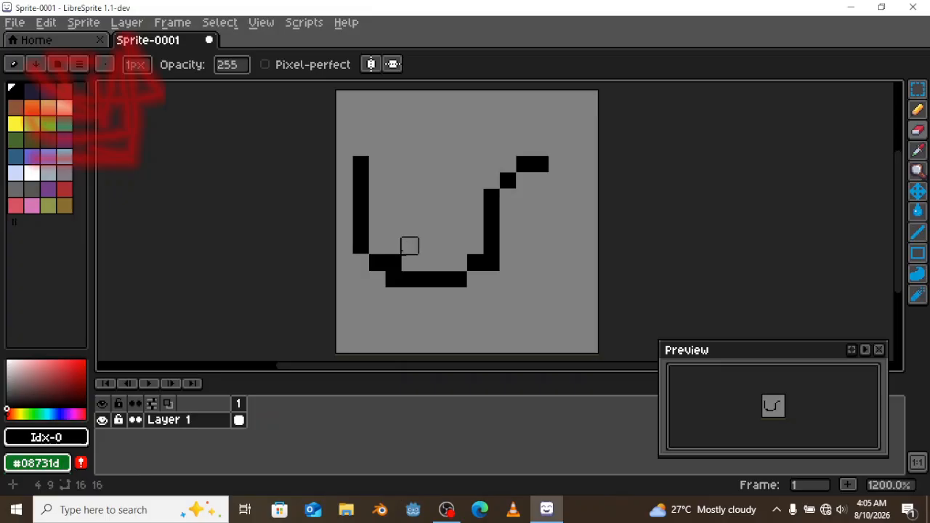
left_click(393, 262)
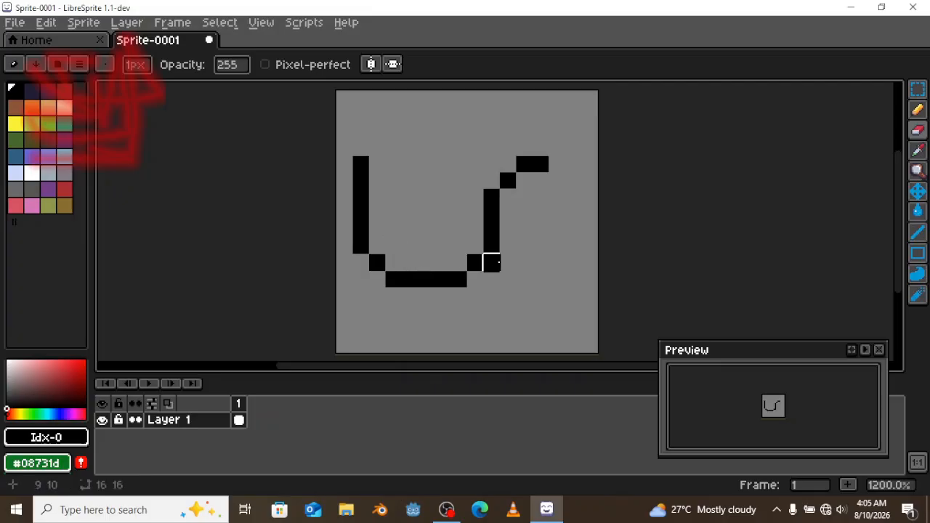
left_click(491, 262)
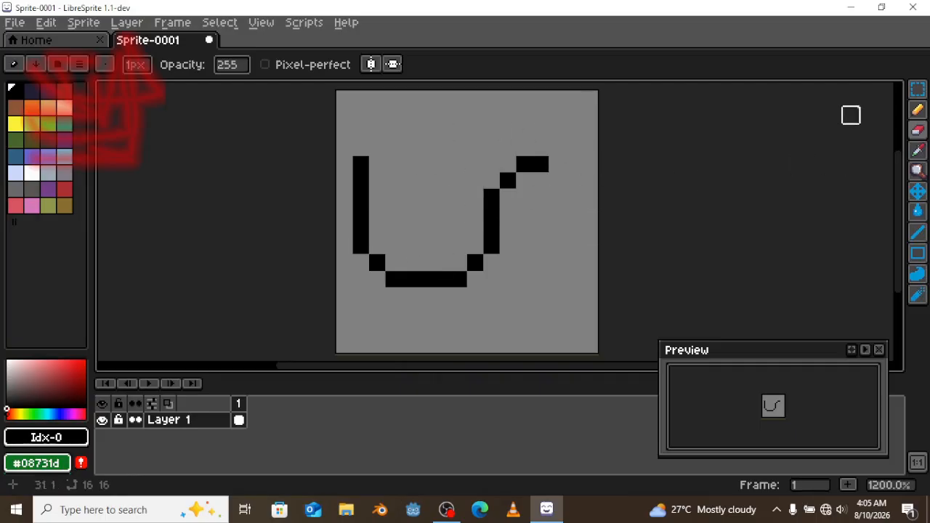
Step: Draw a second black stroke along the sprite's upper edge and down its right side, and erase pixels around its upper-right bend
key("b")
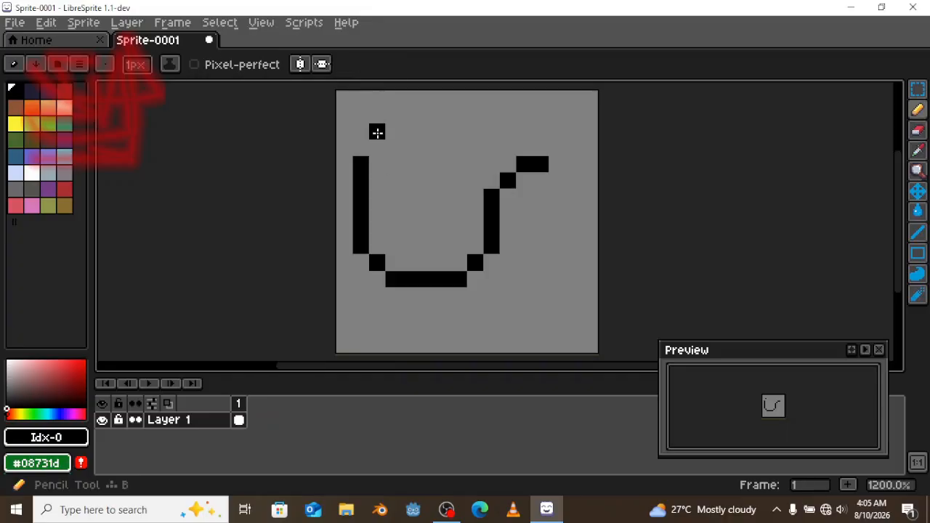
mouse_move(407, 114)
left_mouse_down()
mouse_move(545, 116)
mouse_move(582, 188)
mouse_move(541, 309)
left_mouse_up()
key("e")
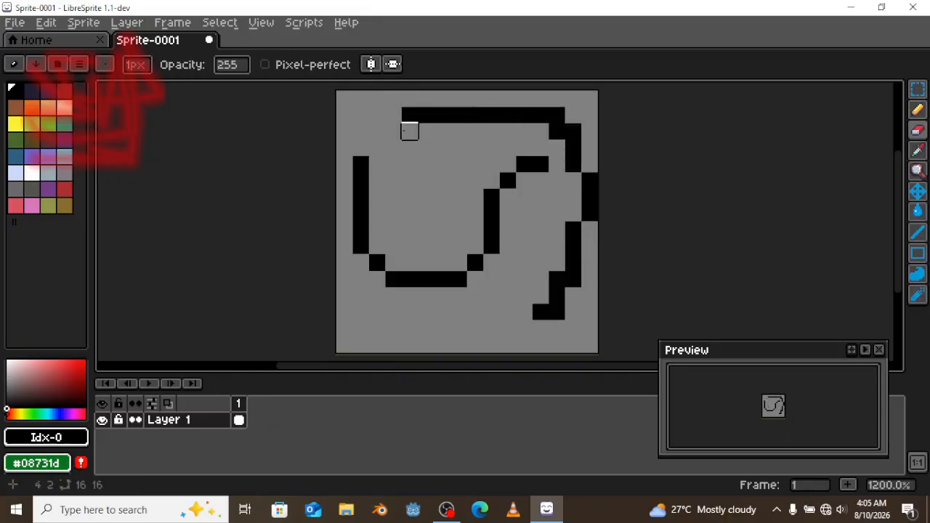
mouse_move(535, 114)
left_mouse_down()
mouse_move(573, 115)
mouse_move(573, 149)
left_mouse_up()
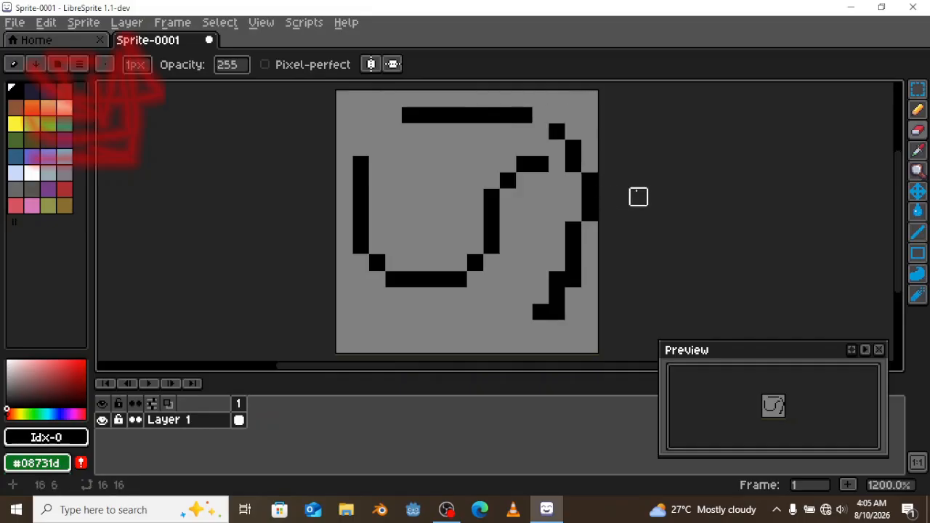
Step: Paint an orange patch and an overlapping green patch inside the U-shaped curve, and sample the orange #df7126 from the canvas
left_click(919, 150)
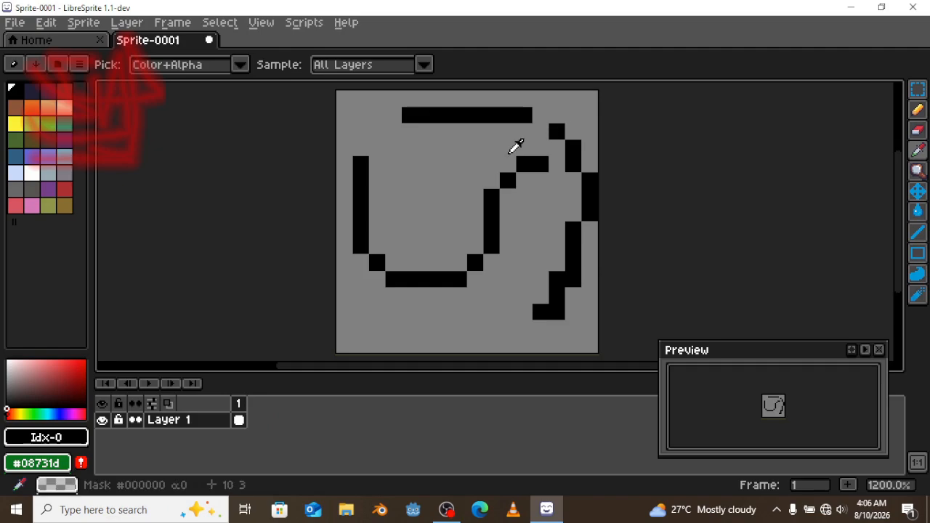
key("b")
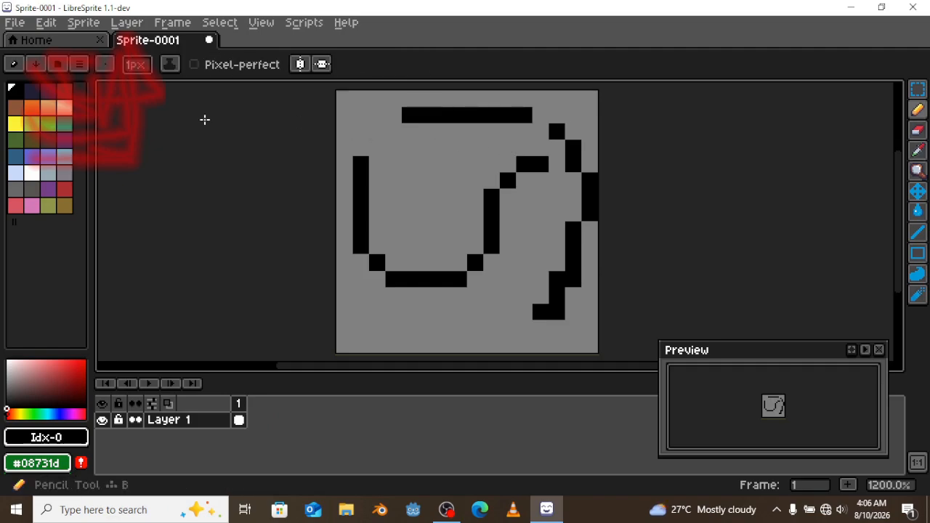
left_click(31, 107)
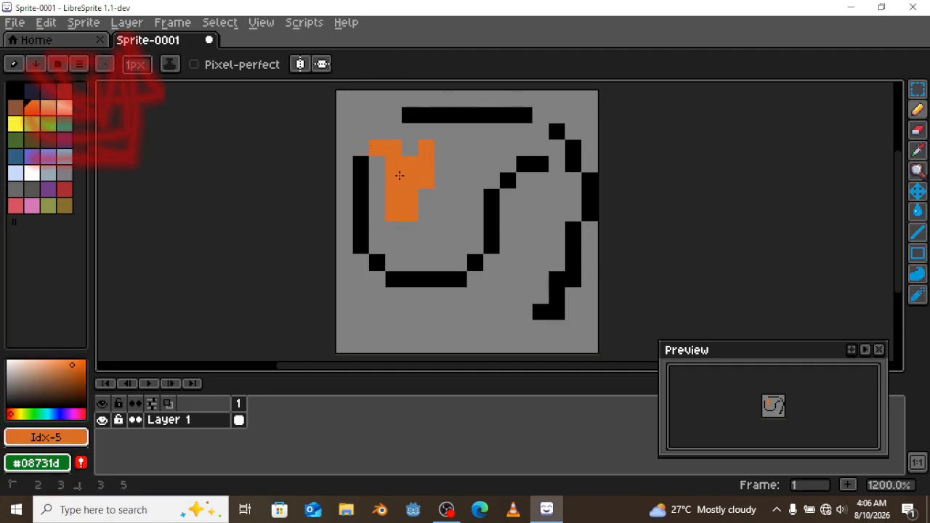
left_click(48, 123)
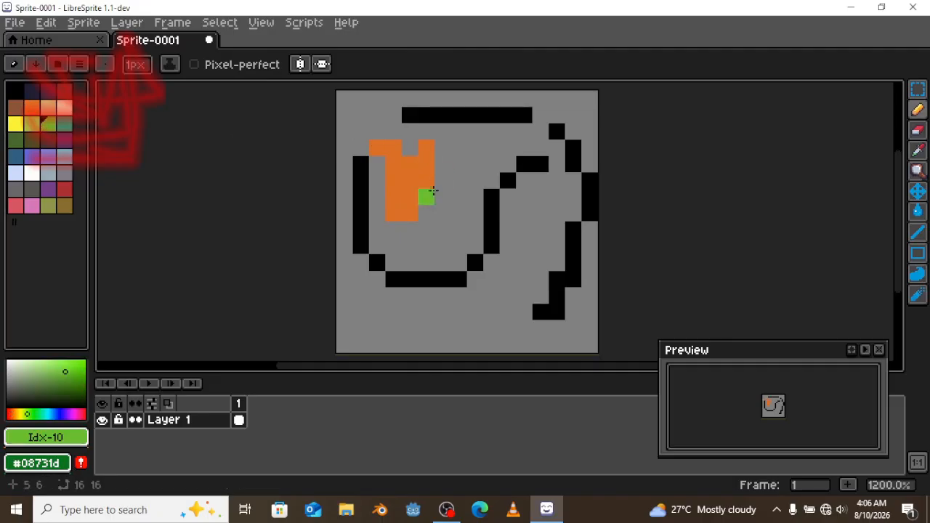
mouse_move(426, 213)
left_mouse_down()
mouse_move(410, 213)
mouse_move(431, 225)
left_mouse_up()
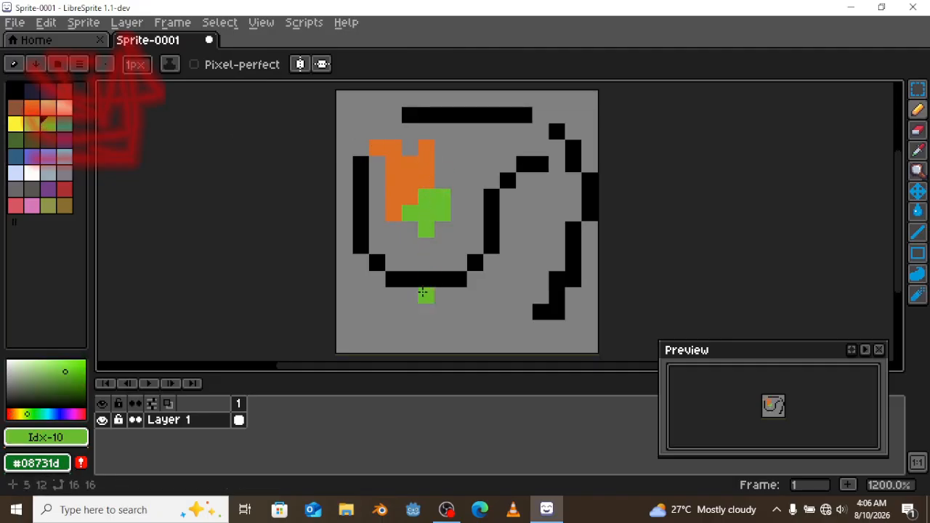
left_click(418, 160, "alt")
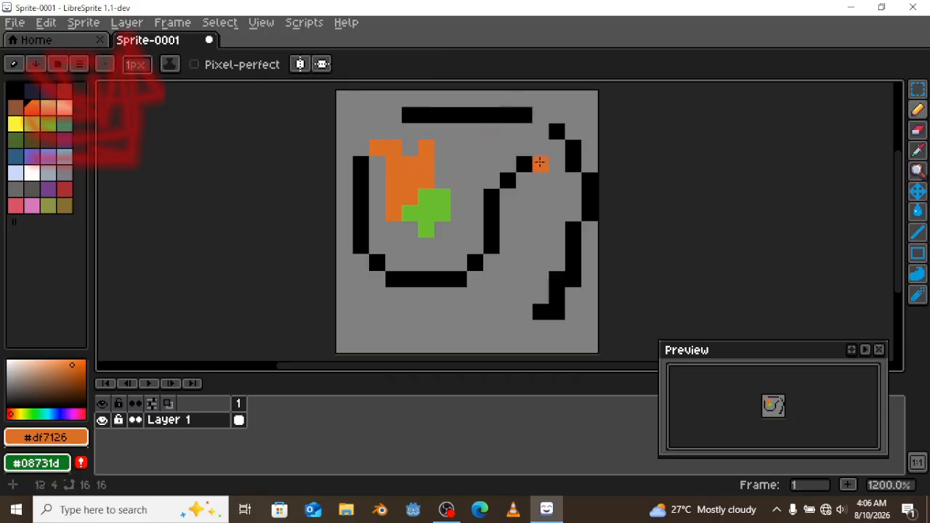
Step: Enlarge the color spectrum area by making it taller and widening the palette column
left_click(918, 150)
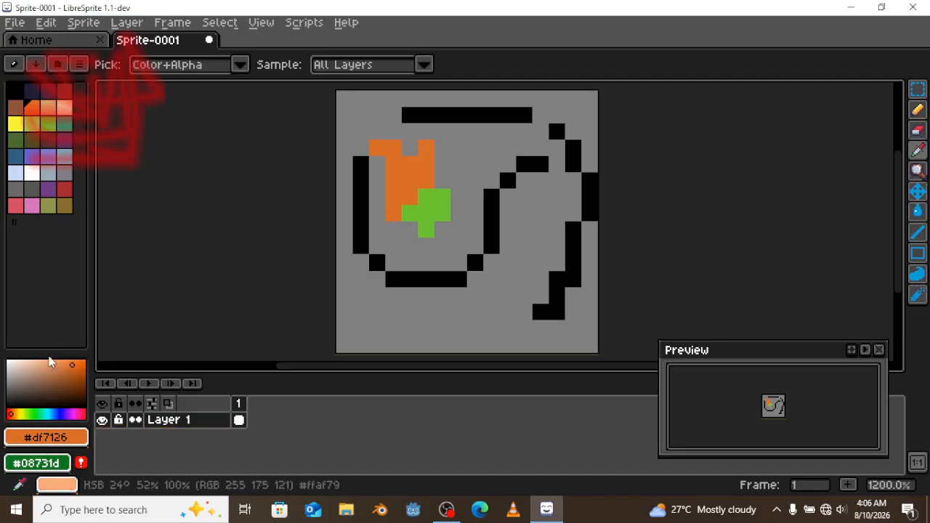
left_click_drag(49, 353, 75, 290)
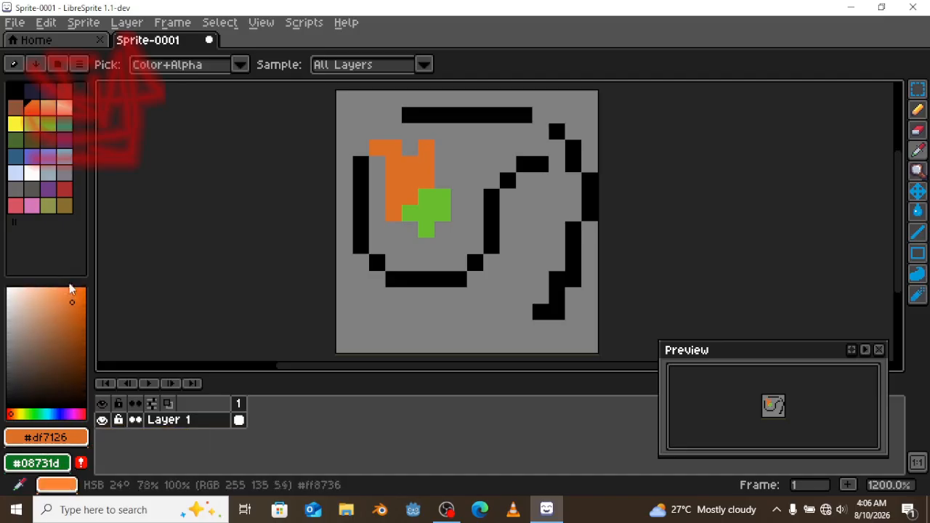
left_click_drag(92, 329, 108, 328)
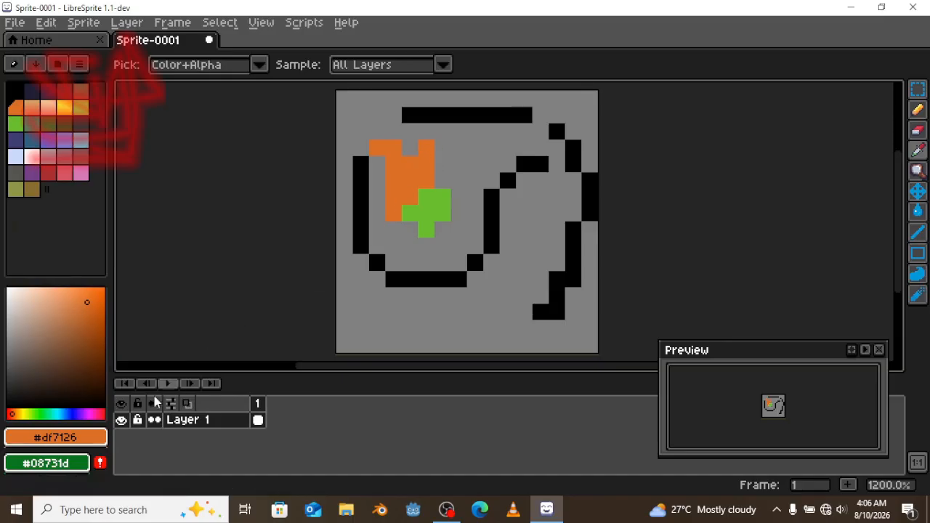
left_click(55, 436)
left_click(54, 436)
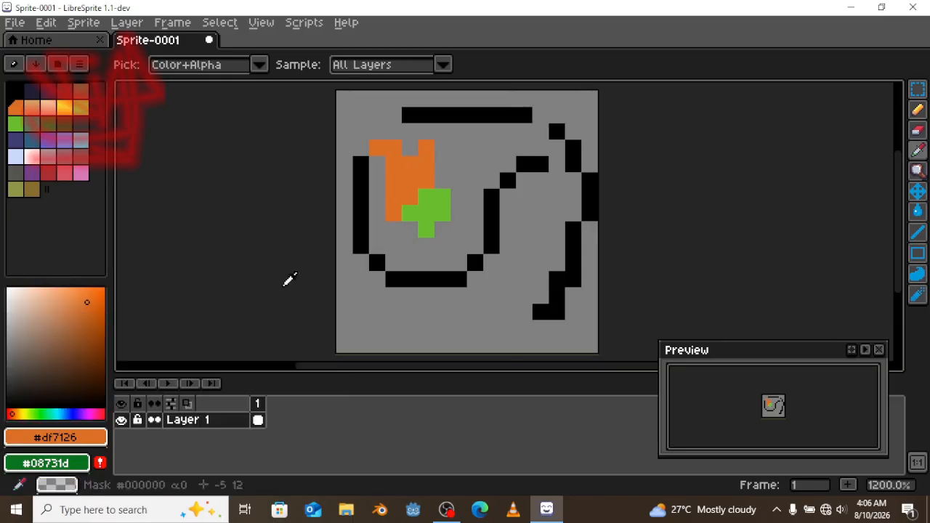
Step: Sample green #6abe30 and black #000000 from the canvas, and open and close the foreground color's RGB editor
left_click(433, 195)
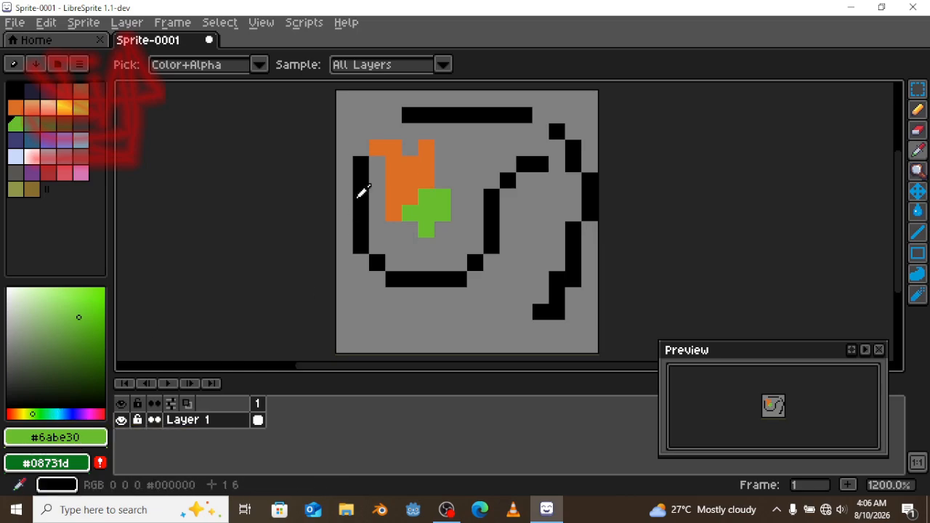
left_click(449, 115)
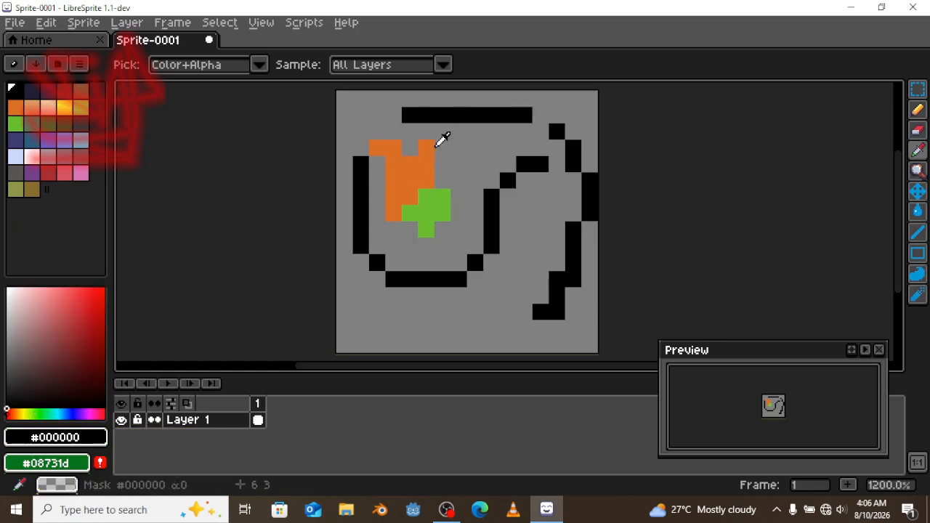
left_click(54, 440)
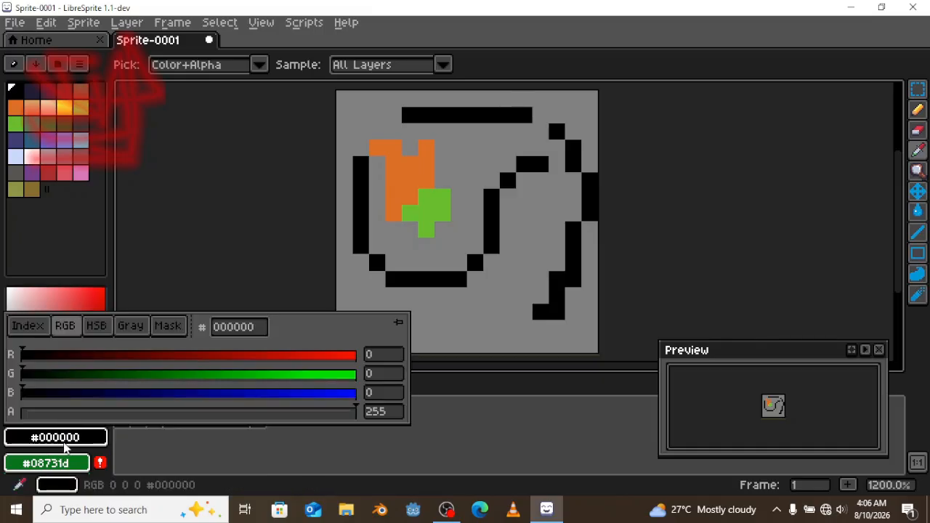
left_click(56, 439)
left_click(56, 440)
left_click(56, 439)
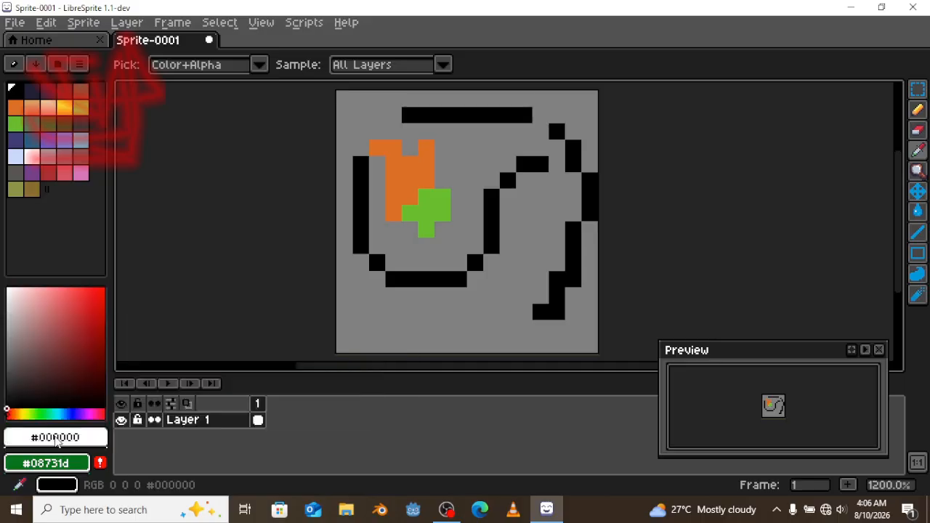
left_click(56, 439)
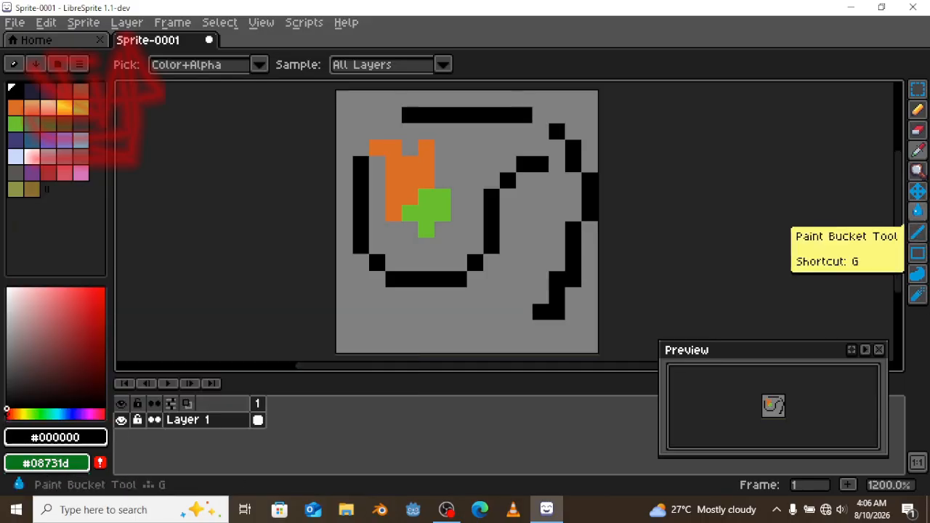
Step: Zoom in and out repeatedly around the middle of the sprite with the Zoom tool
left_click(919, 171)
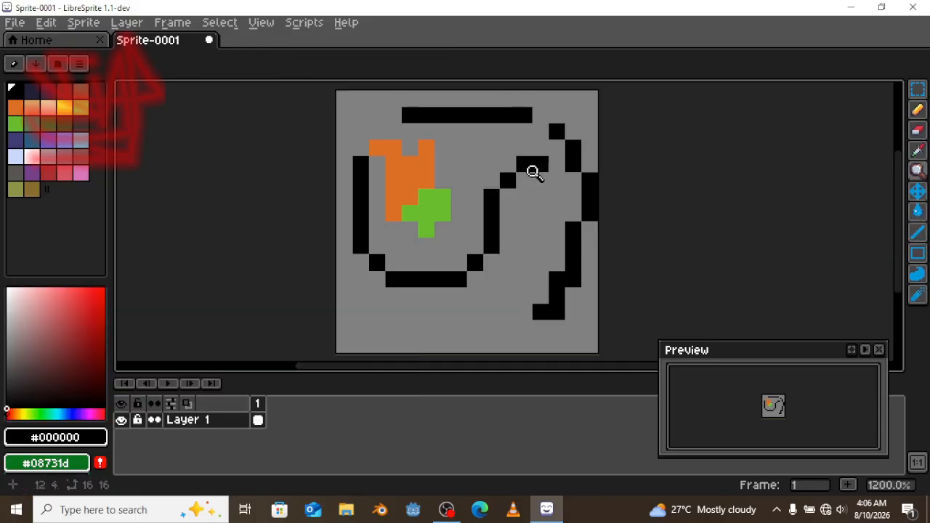
left_click(474, 183)
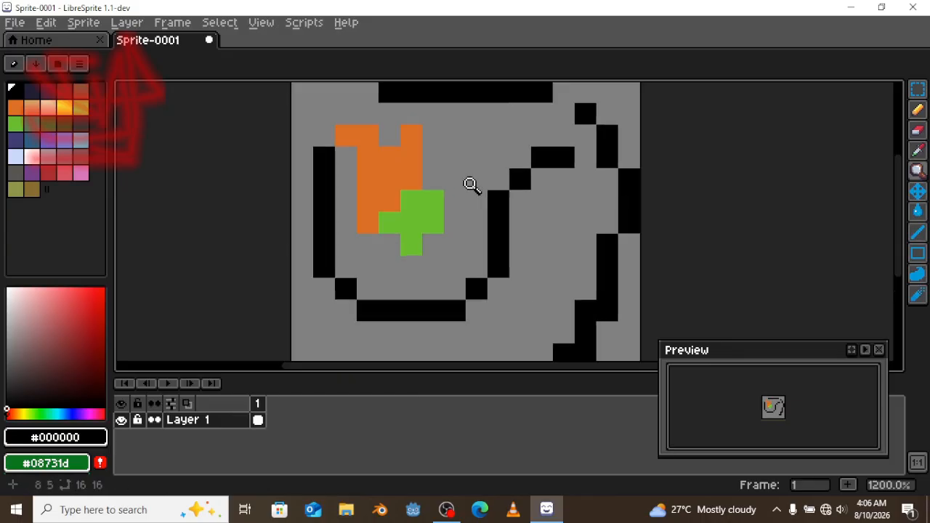
left_click(473, 182)
right_click(474, 183)
right_click(472, 184)
right_click(472, 184)
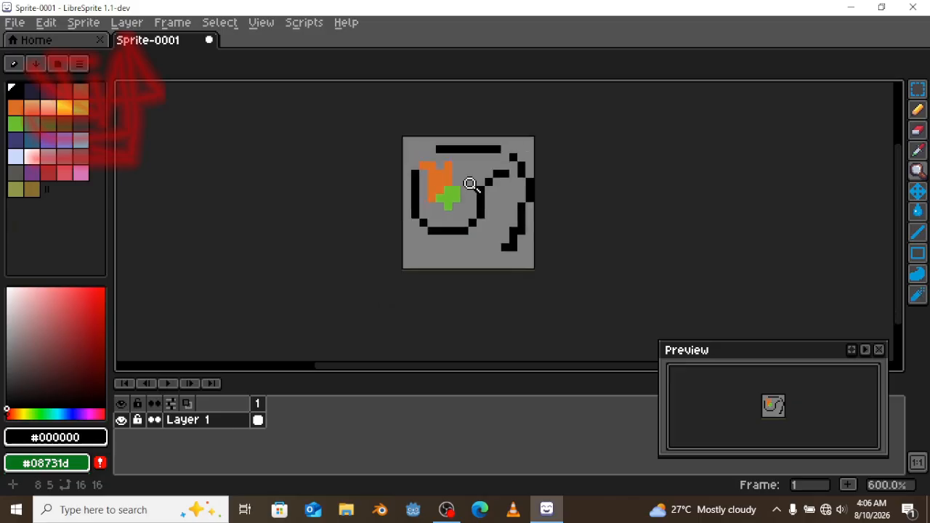
left_click(472, 184)
left_click(472, 184)
left_click(471, 184)
left_click(471, 184)
right_click(472, 184)
right_click(472, 183)
right_click(472, 185)
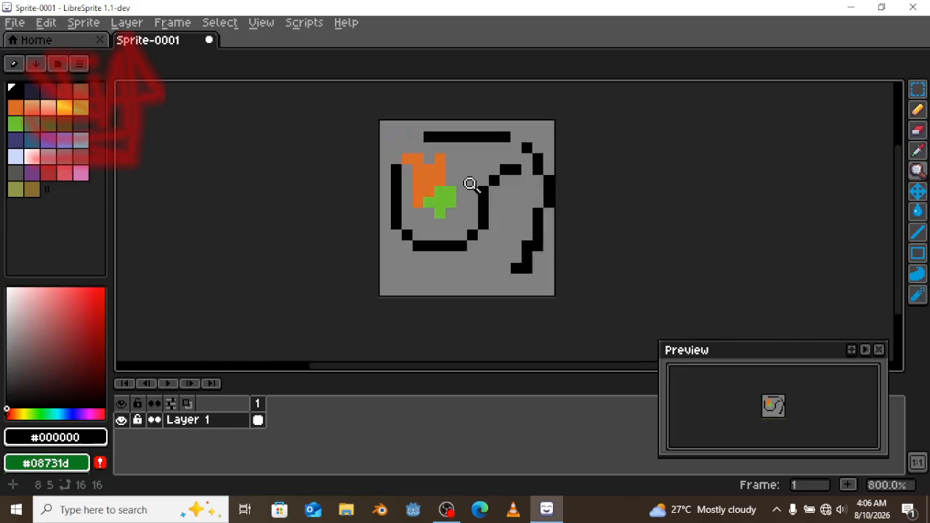
Step: Shift the layer's whole drawing one pixel left and one pixel down with the Move tool
left_click(917, 193)
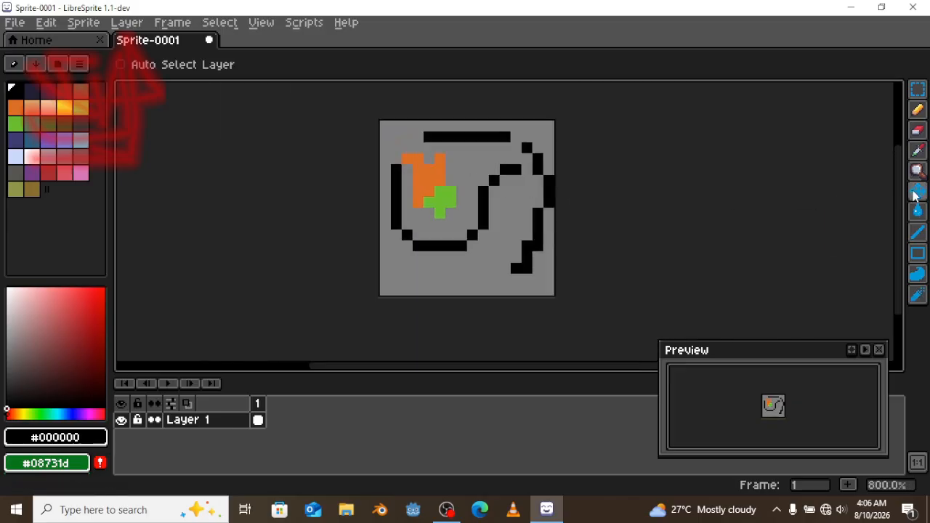
mouse_move(478, 163)
left_mouse_down()
mouse_move(484, 216)
mouse_move(472, 162)
mouse_move(449, 165)
mouse_move(486, 183)
mouse_move(461, 160)
mouse_move(517, 164)
mouse_move(448, 204)
mouse_move(522, 217)
mouse_move(482, 164)
mouse_move(455, 162)
mouse_move(471, 167)
left_mouse_up()
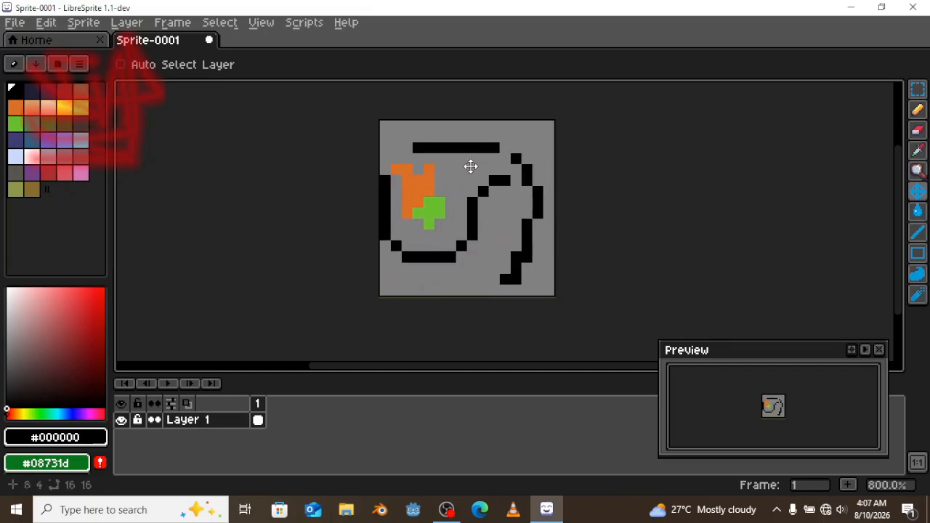
left_click(918, 211)
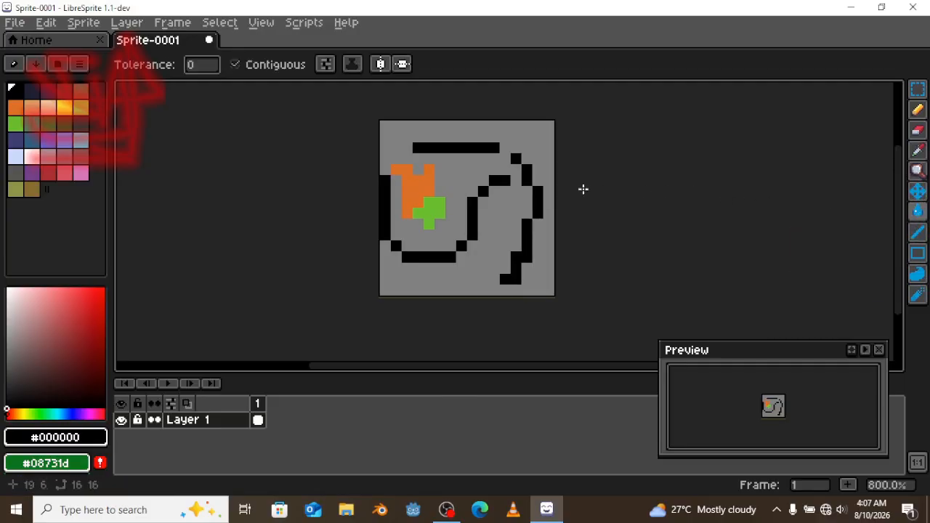
Step: Erase the orange and green patches, the upper bar and the right-hand black stroke, keeping only the U-shaped curve
key("z")
scroll(505, 192, "up", 2)
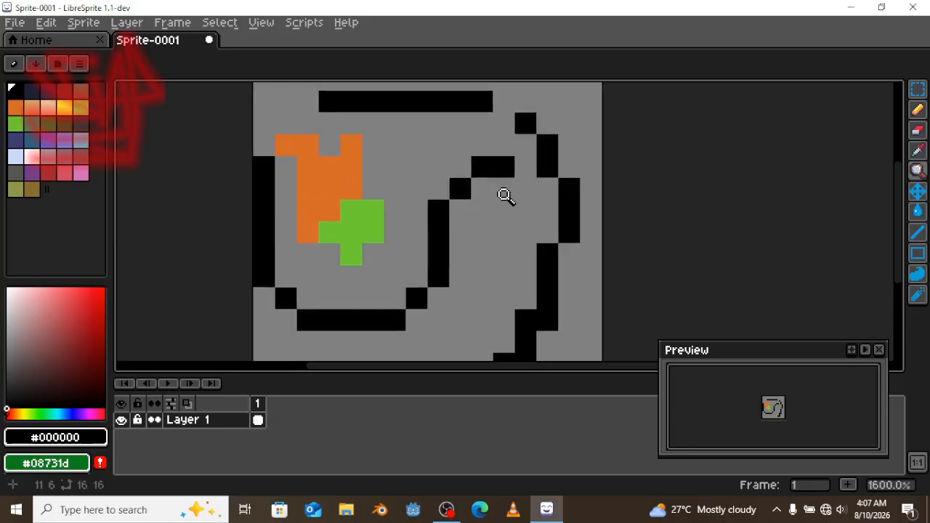
scroll(504, 192, "down", 1)
key("e")
mouse_move(356, 141)
left_mouse_down()
mouse_move(390, 124)
mouse_move(438, 140)
mouse_move(390, 125)
mouse_move(553, 141)
mouse_move(487, 124)
mouse_move(553, 190)
mouse_move(536, 140)
mouse_move(554, 272)
mouse_move(520, 306)
mouse_move(570, 222)
mouse_move(536, 321)
mouse_move(553, 206)
mouse_move(504, 289)
mouse_move(537, 305)
mouse_move(552, 206)
mouse_move(519, 289)
left_mouse_up()
mouse_move(340, 157)
left_mouse_down()
mouse_move(356, 173)
mouse_move(406, 222)
mouse_move(373, 190)
mouse_move(372, 174)
mouse_move(372, 222)
mouse_move(356, 189)
mouse_move(372, 239)
mouse_move(406, 239)
mouse_move(389, 140)
mouse_move(388, 221)
left_mouse_up()
key("i")
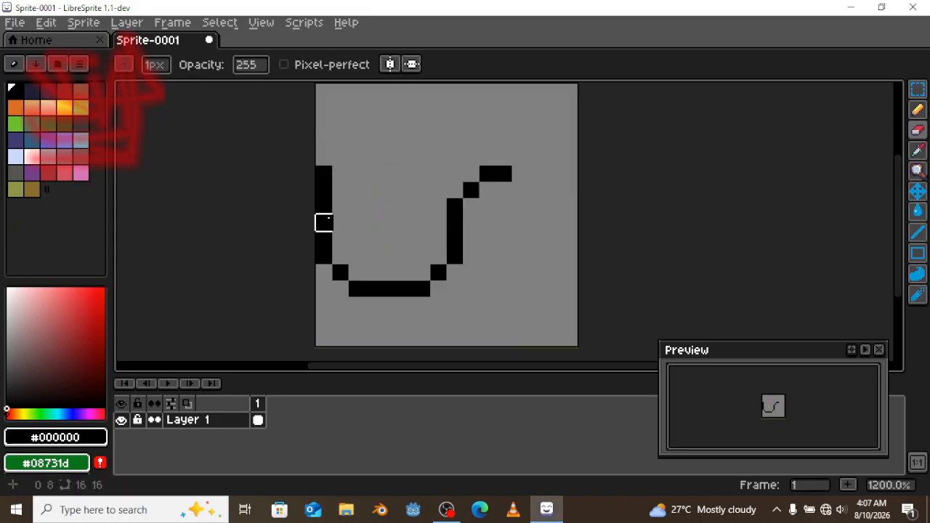
Step: Close the U-shaped curve with a straight black pencil stroke joining its two upper ends
key("b")
left_click(339, 174)
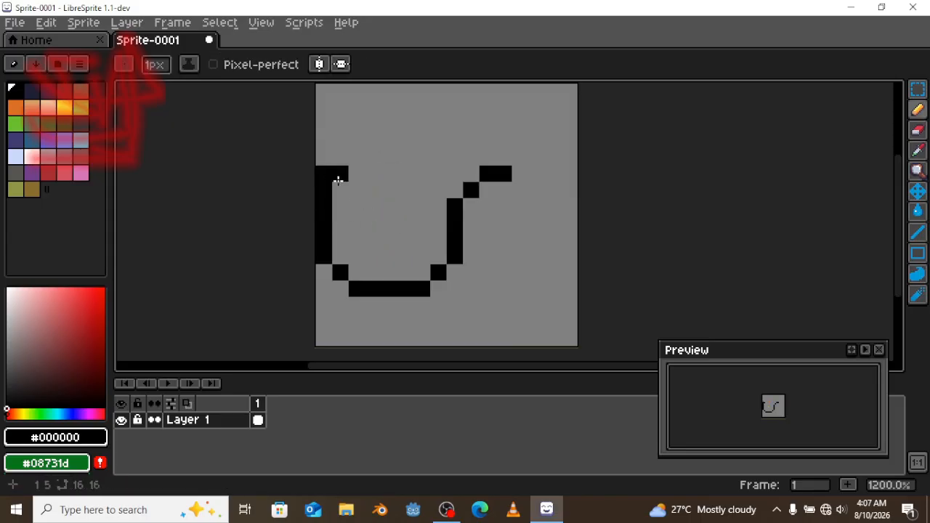
left_click_drag(337, 177, 484, 167)
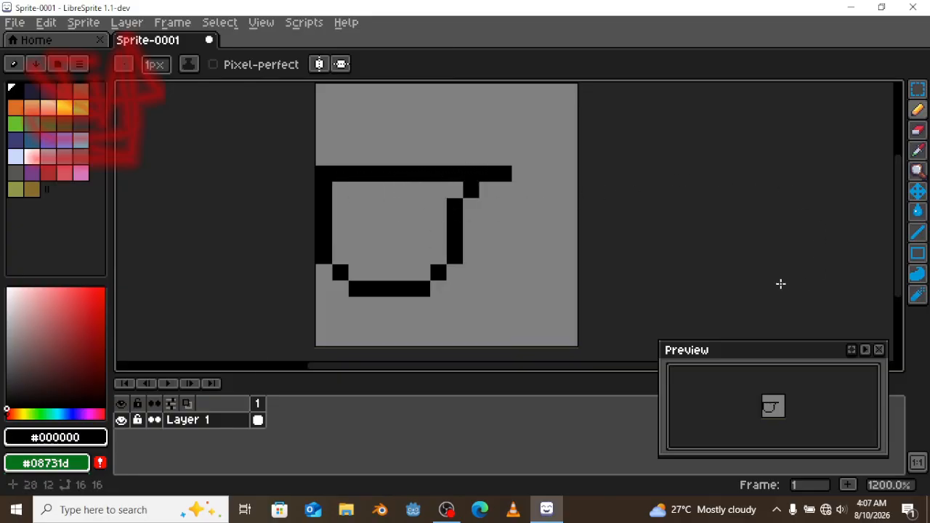
Step: Fill the inside of the closed cup shape with gray-blue Idx-22 (#9badb7) using the Paint Bucket
left_click(918, 211)
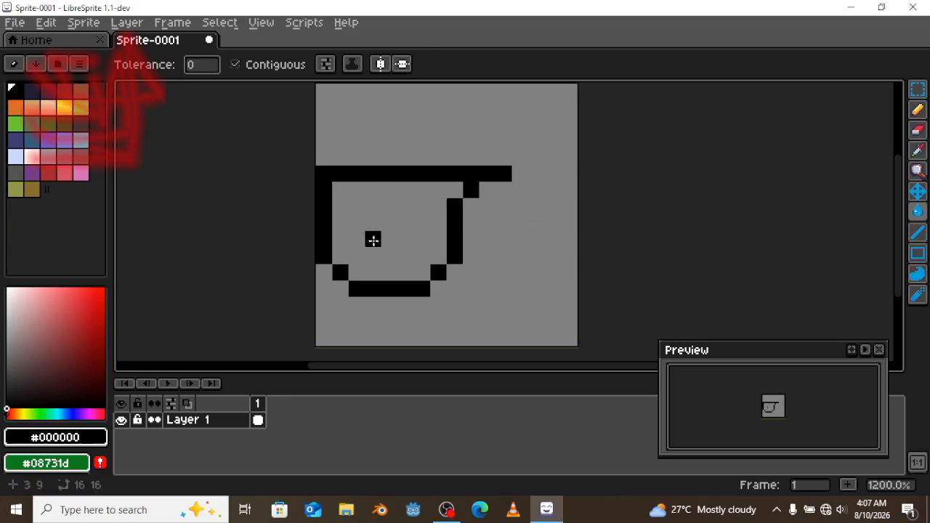
left_click(64, 156)
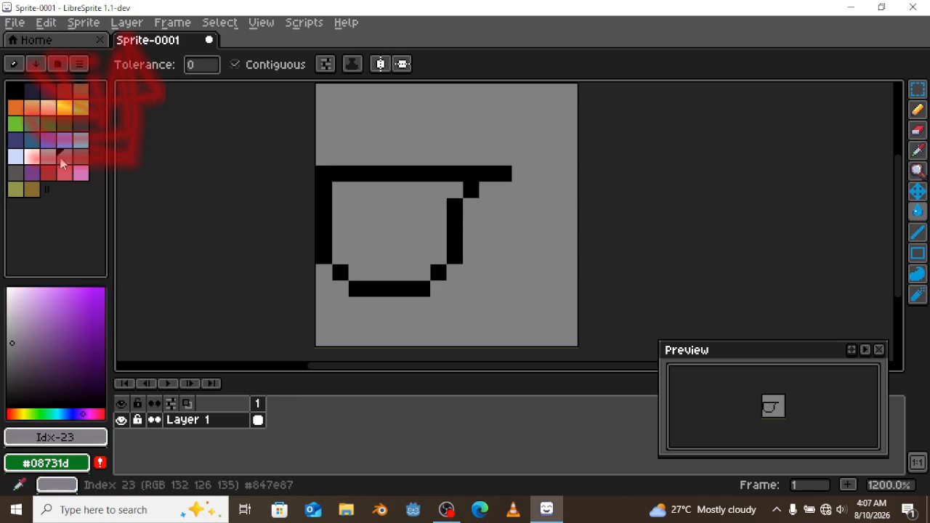
left_click(43, 161)
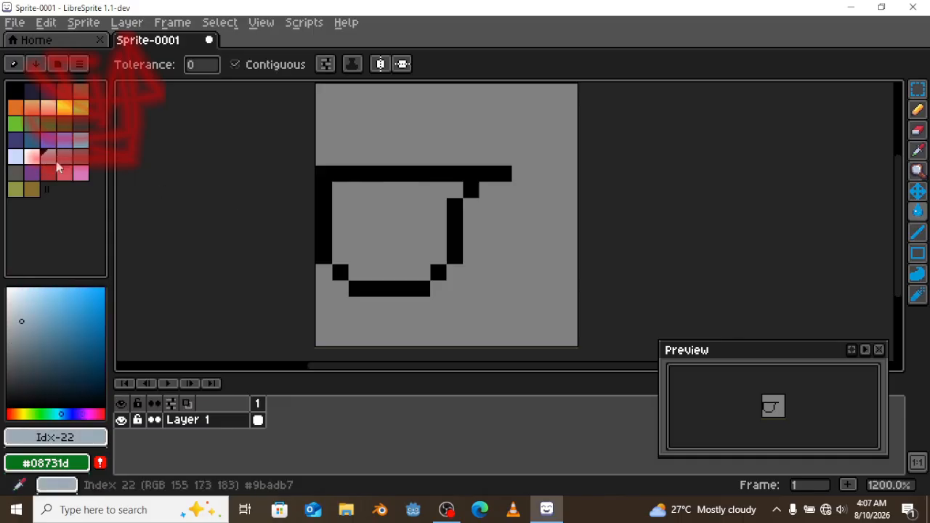
left_click(357, 223)
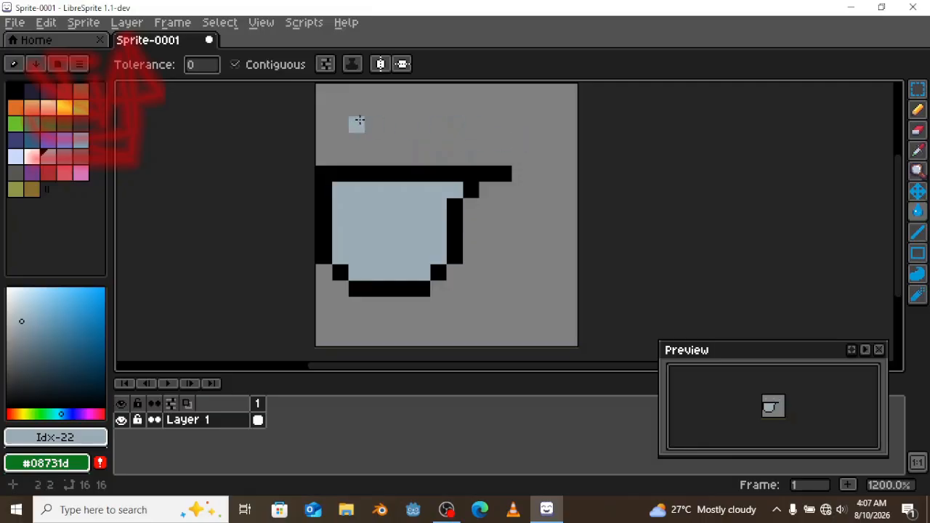
Step: Fill the background around the cup shape with red palette color Idx-27
left_click(63, 171)
left_click(45, 176)
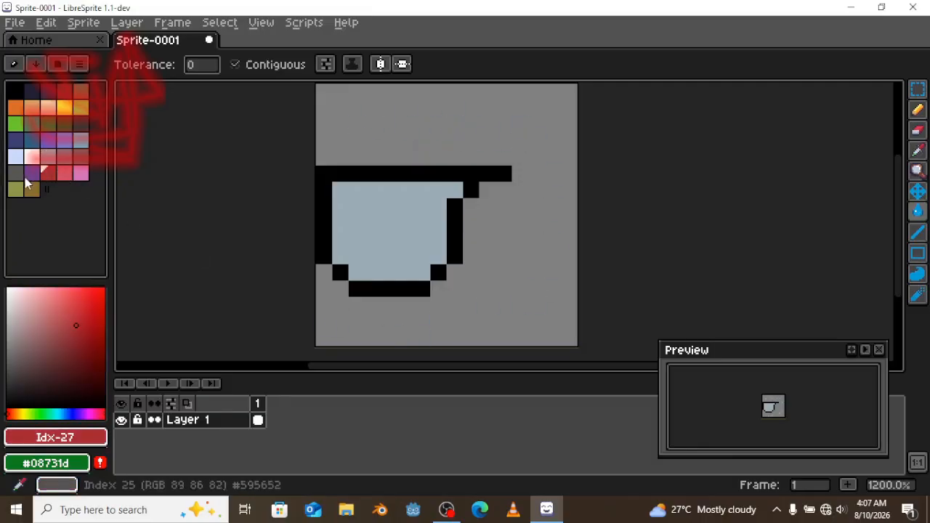
left_click(354, 131)
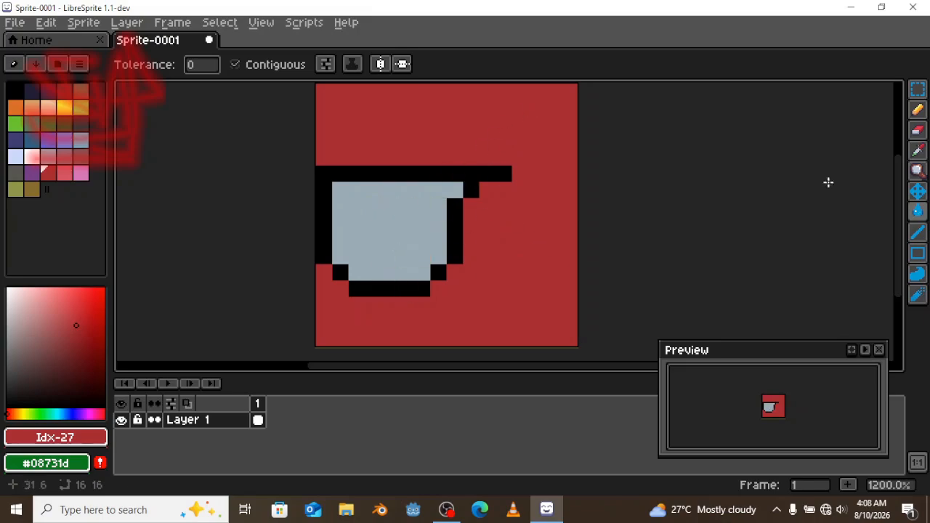
Step: Draw a horizontal yellow (Idx-8) line across the sprite's full width, directly below the cup shape, with the Line tool
left_click(920, 232)
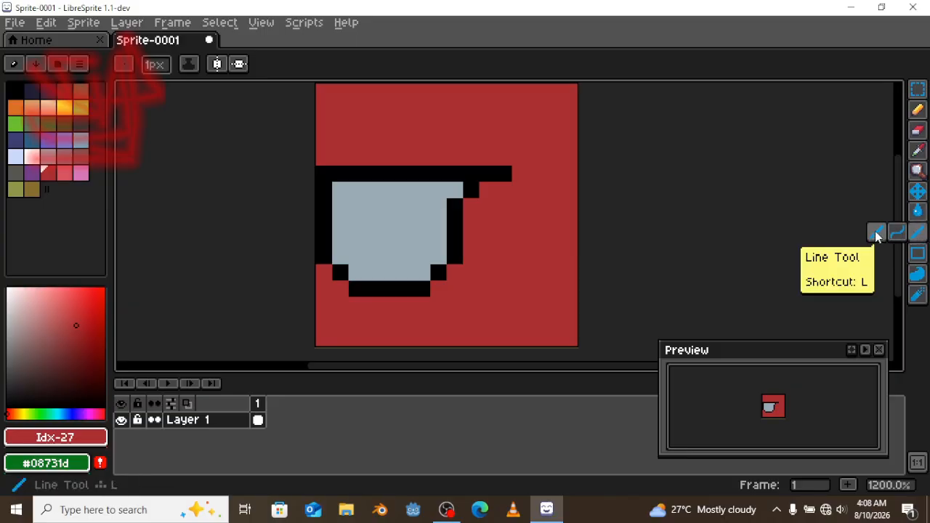
left_click(876, 232)
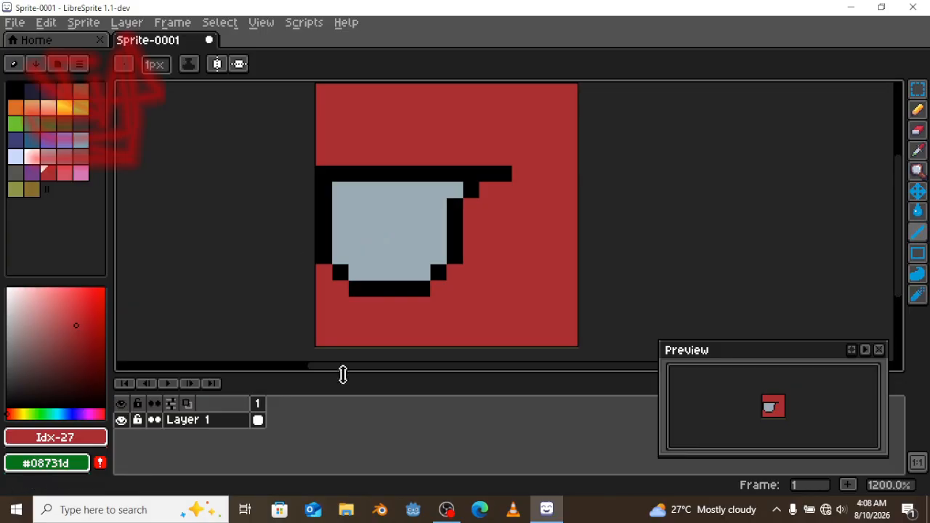
left_click(917, 200)
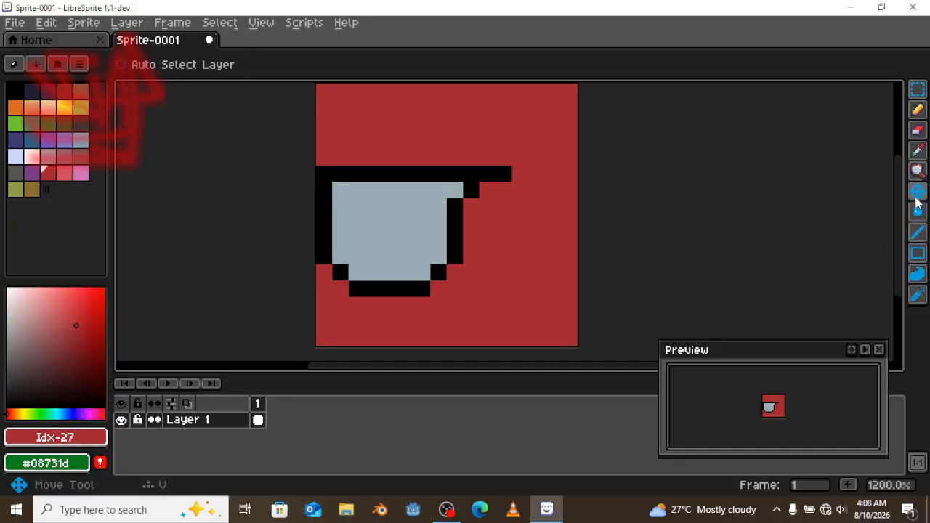
left_click(916, 233)
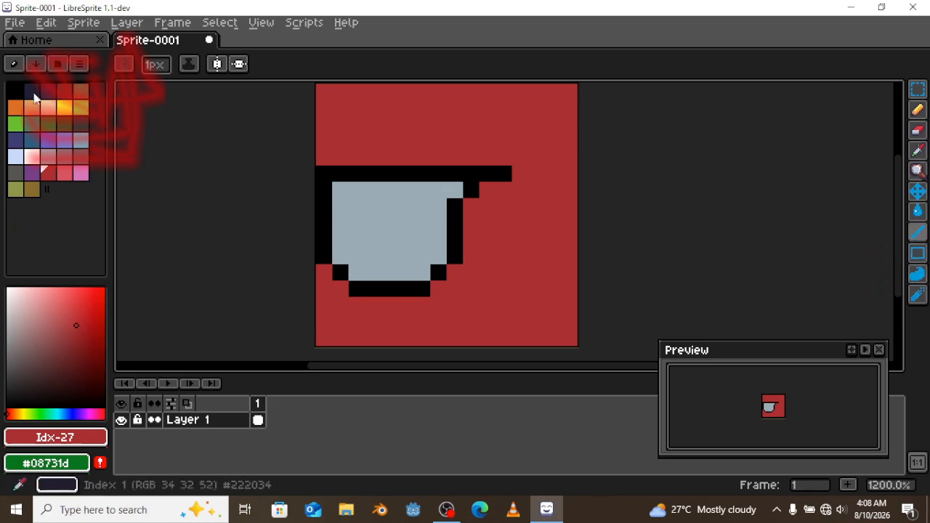
left_click(67, 108)
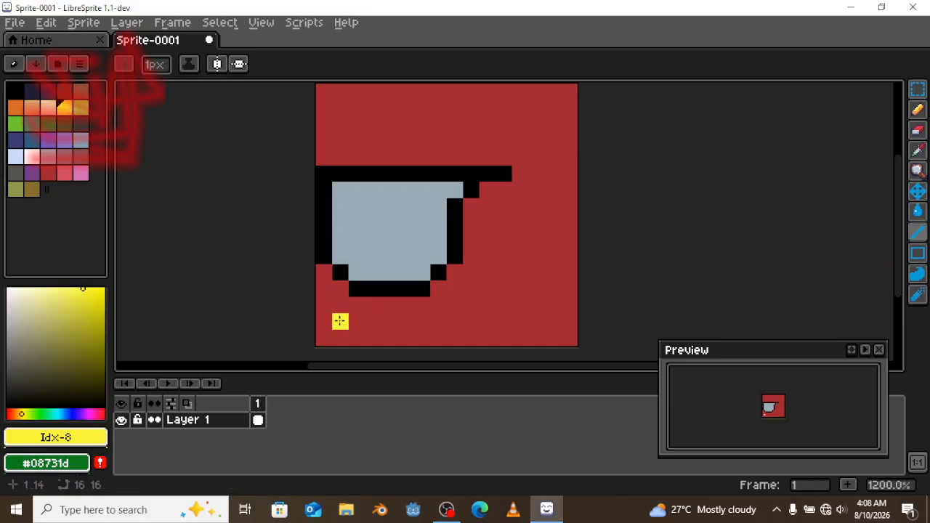
left_click_drag(317, 306, 564, 181)
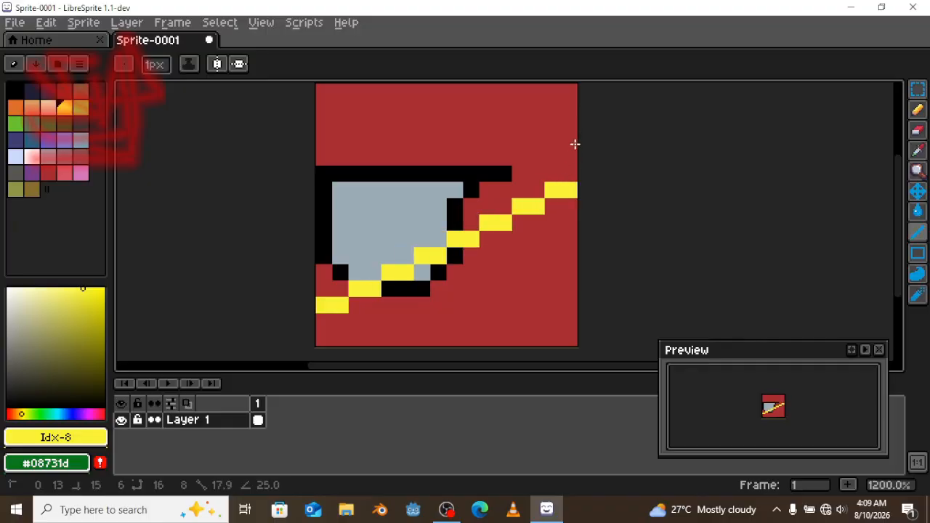
left_click_drag(575, 144, 435, 115)
left_click_drag(507, 178, 550, 161)
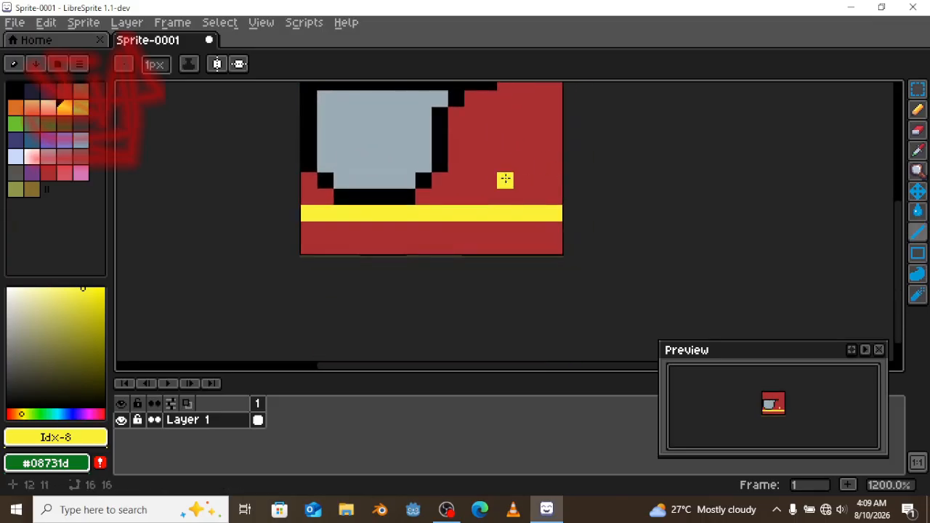
Step: Fill the strip below the horizontal line with yellow and paint the two pixels left of the cup's base yellow
key("g")
left_click(472, 230)
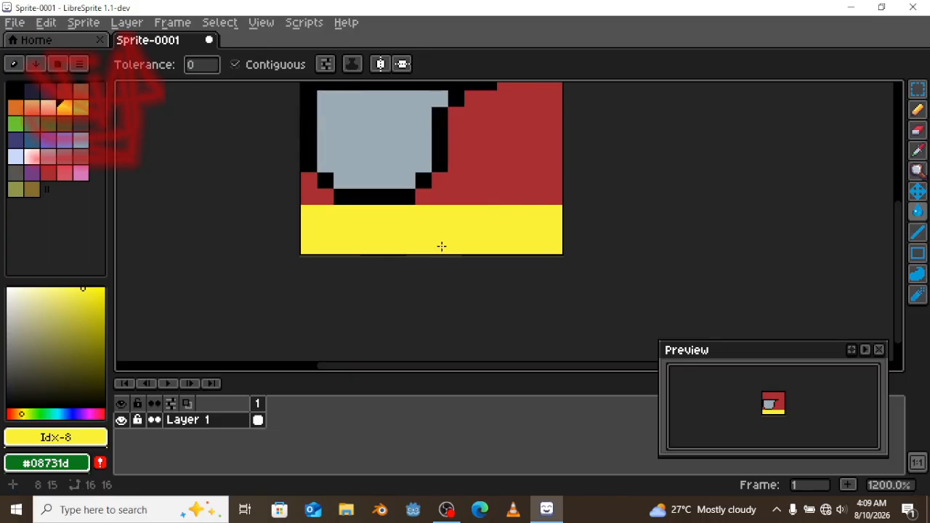
left_click(326, 198)
key("b")
left_click(313, 198)
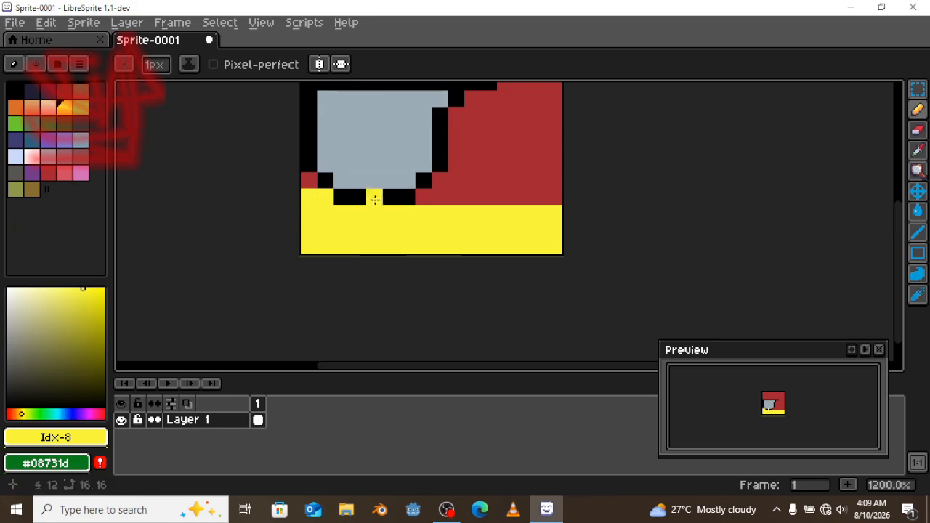
Step: Paint the row of background pixels to the right of the cup's base yellow, out to the sprite's edge
left_click_drag(421, 197, 585, 197)
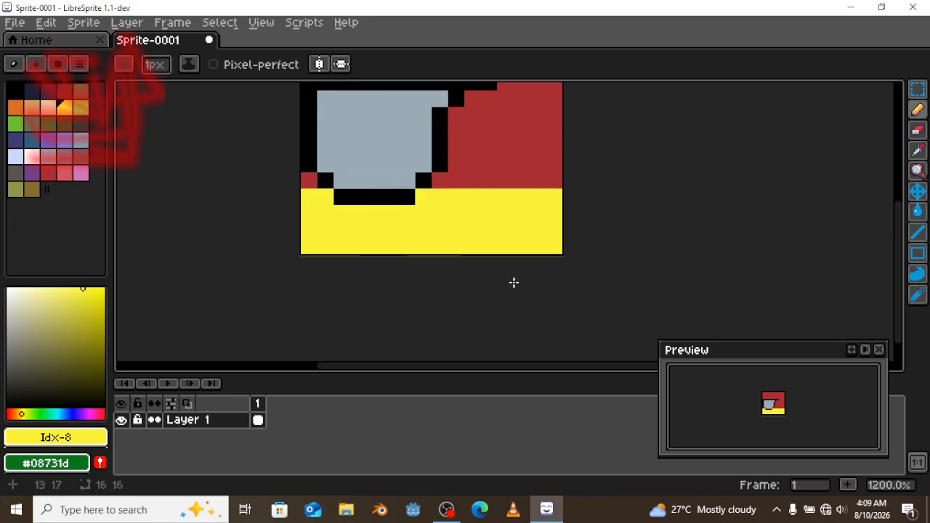
scroll(426, 179, "up", 3)
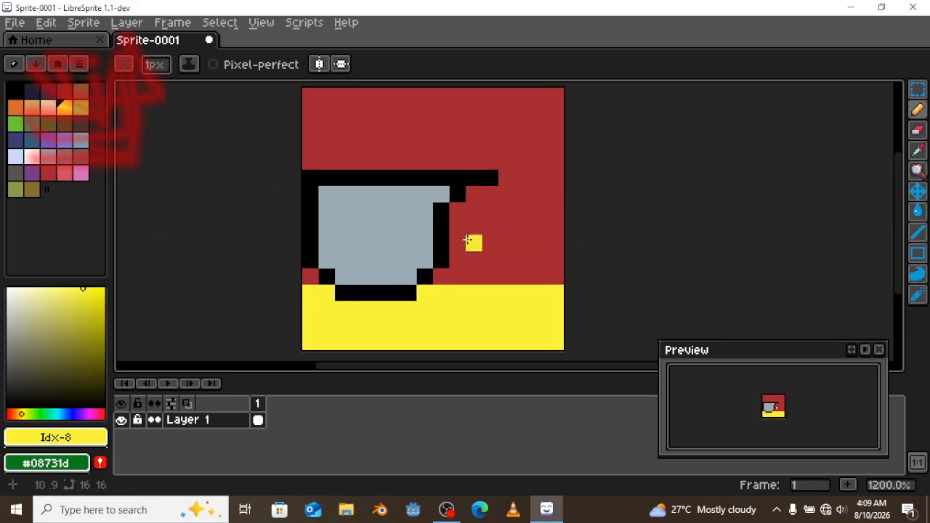
Step: Draw a yellow rectangle outline about 12 x 3 px above the cup with the Rectangle tool
key("v")
left_click(916, 255)
left_click(916, 259)
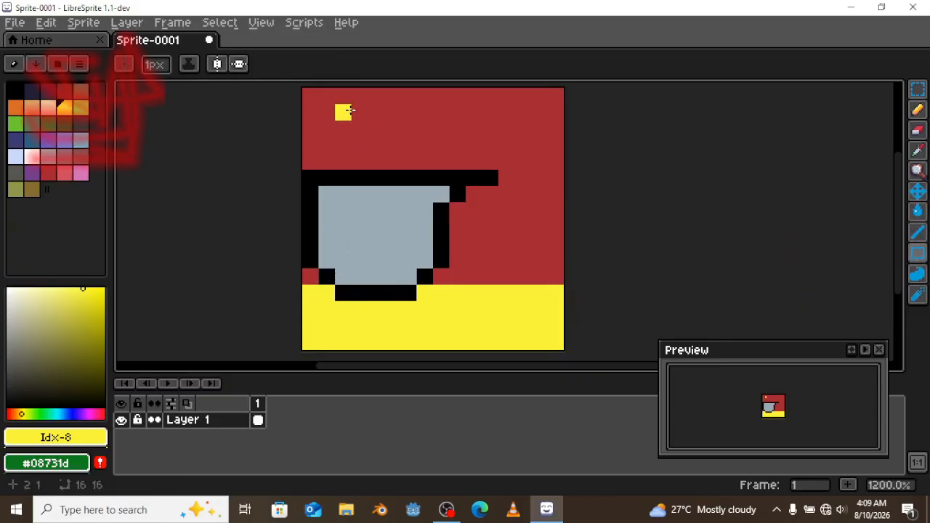
mouse_move(346, 105)
left_mouse_down()
mouse_move(554, 218)
mouse_move(530, 145)
left_mouse_up()
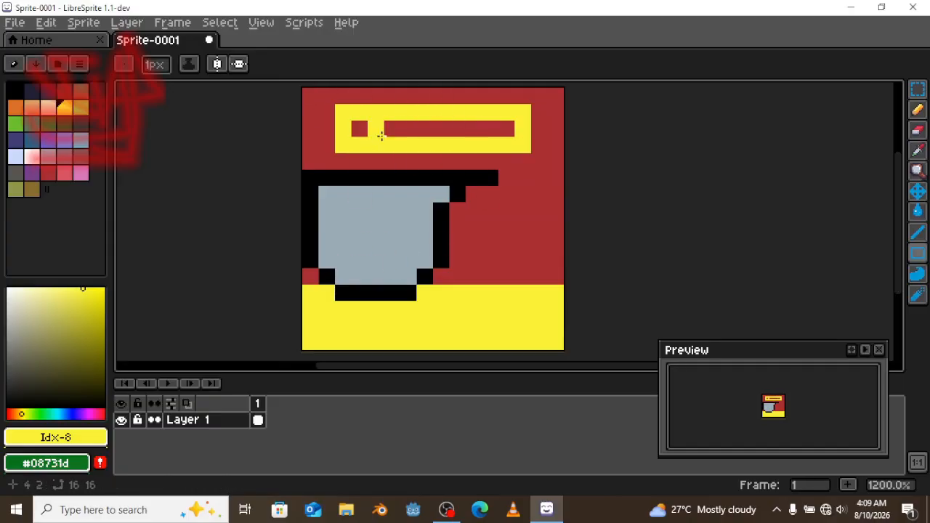
Step: Paint the interior of the yellow rectangle outline with orange Idx-5 using the Pencil tool
left_click(36, 172)
left_click_drag(40, 171, 47, 174)
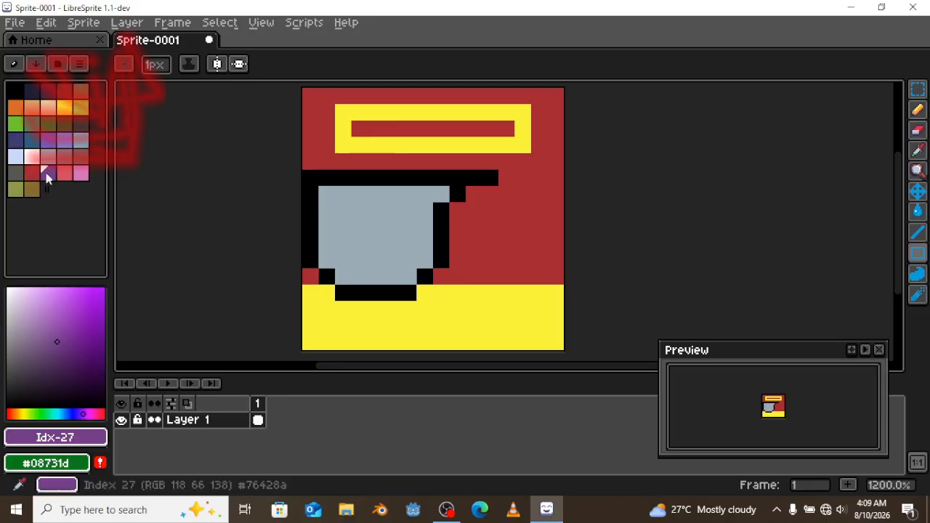
left_click(34, 173)
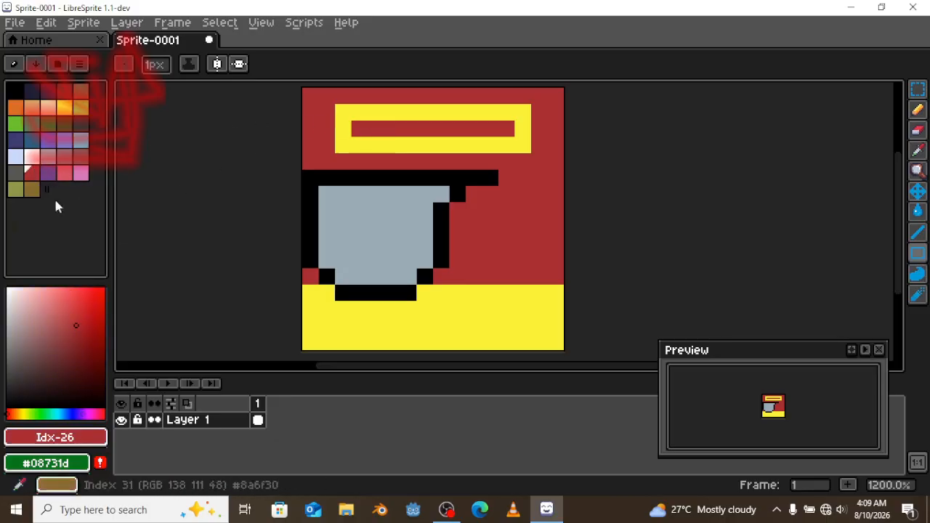
left_click(16, 107)
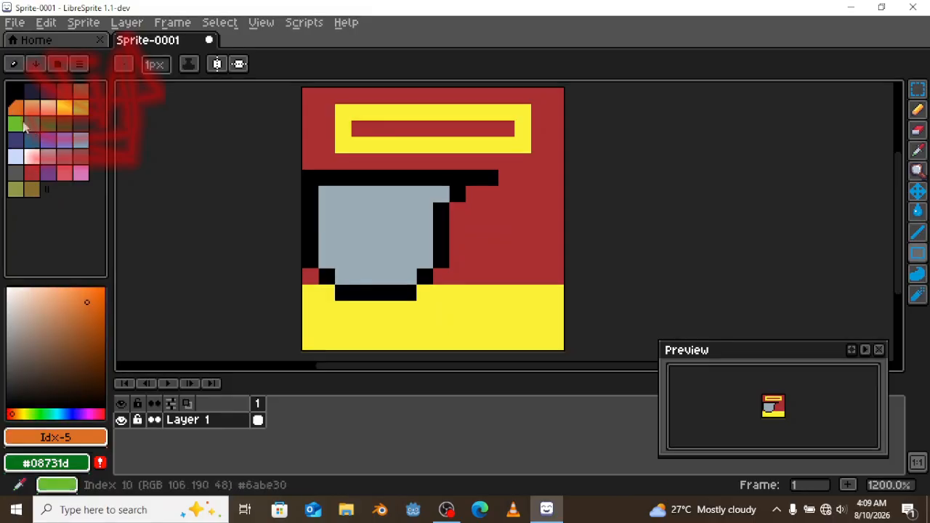
left_click(396, 132)
left_click(361, 127)
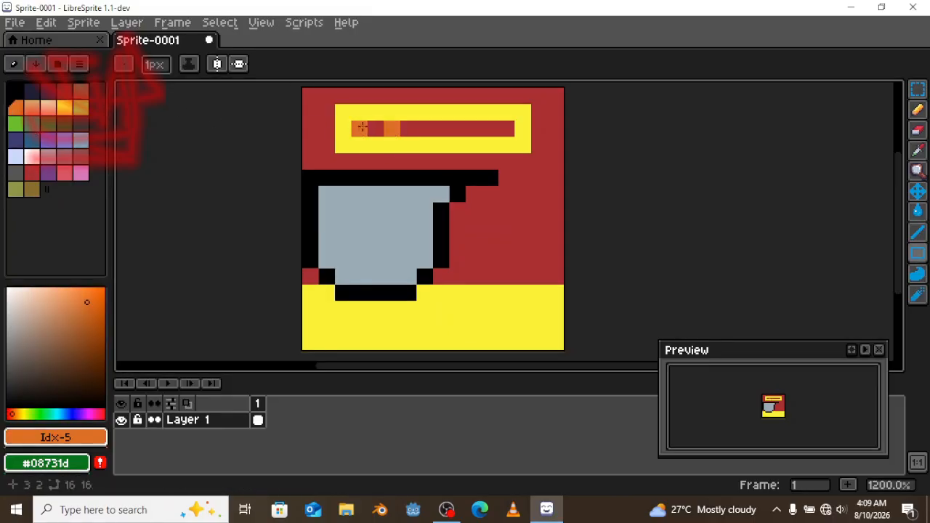
key("b")
left_click(407, 131)
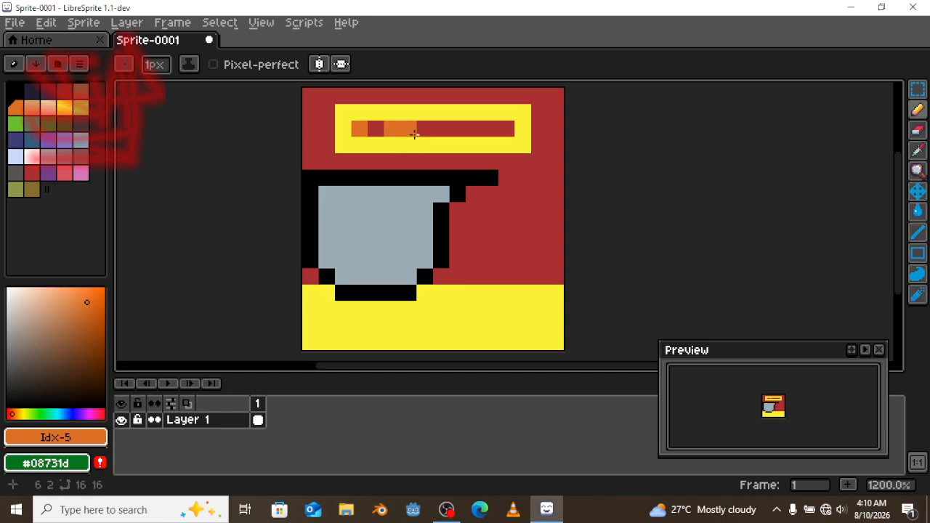
mouse_move(409, 133)
left_mouse_down()
mouse_move(392, 130)
mouse_move(509, 129)
left_mouse_up()
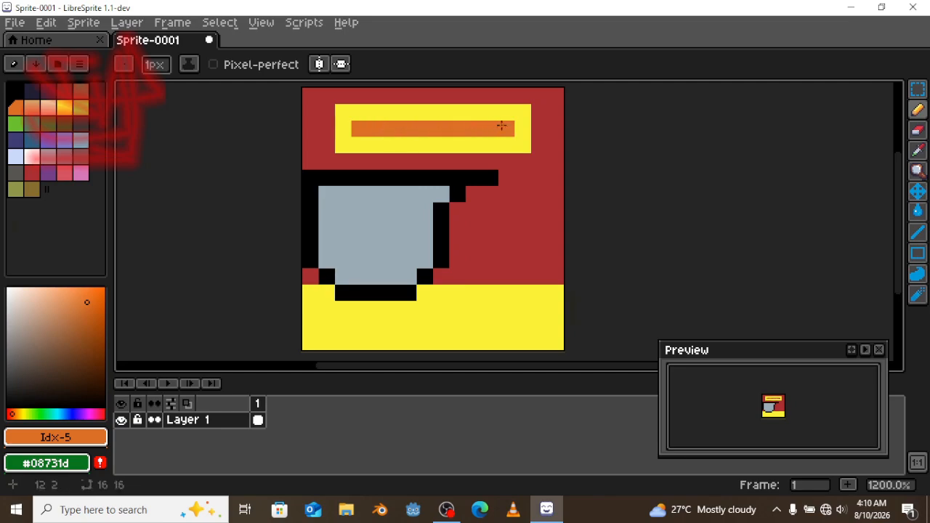
Step: Fill the rectangle's yellow border with gray Idx-23 using the Paint Bucket, then try the same fill on the red background and undo it
left_click(346, 175)
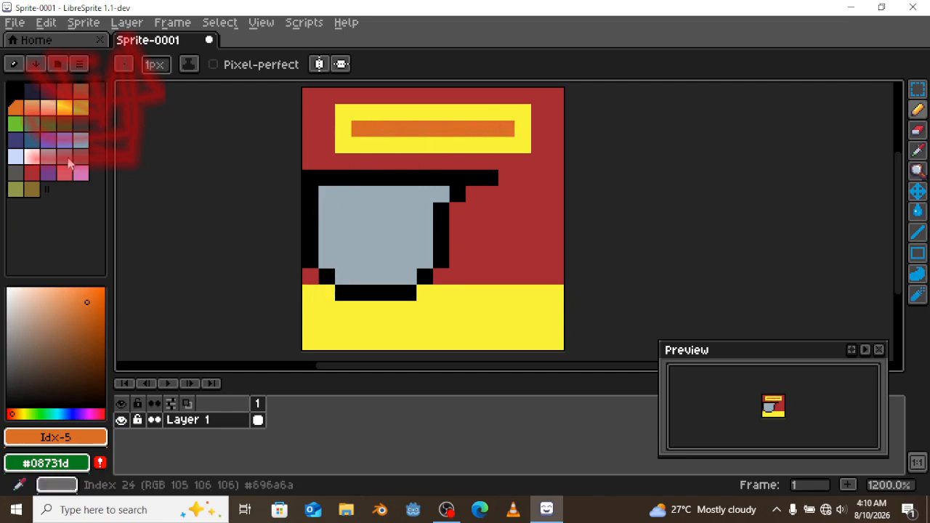
left_click(58, 158)
key("g")
left_click(346, 112)
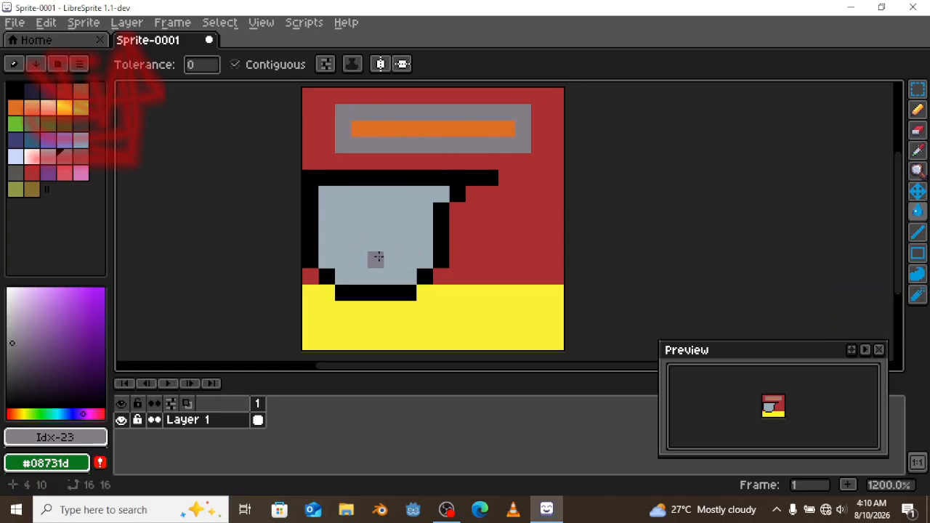
left_click(484, 241)
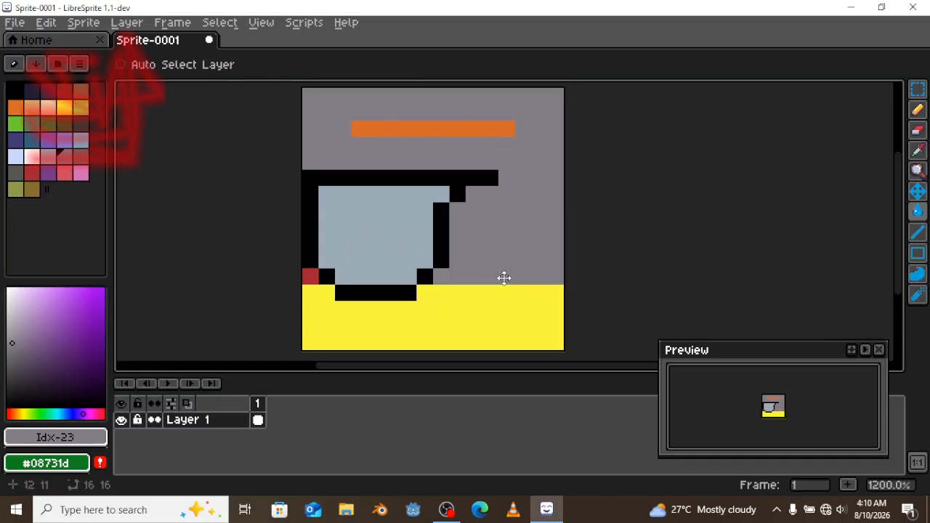
key("ctrl+z")
Step: Draw a gray rectangle outline about 4 x 7 px right of the cup, spanning red and yellow, and undo it
left_click(918, 253)
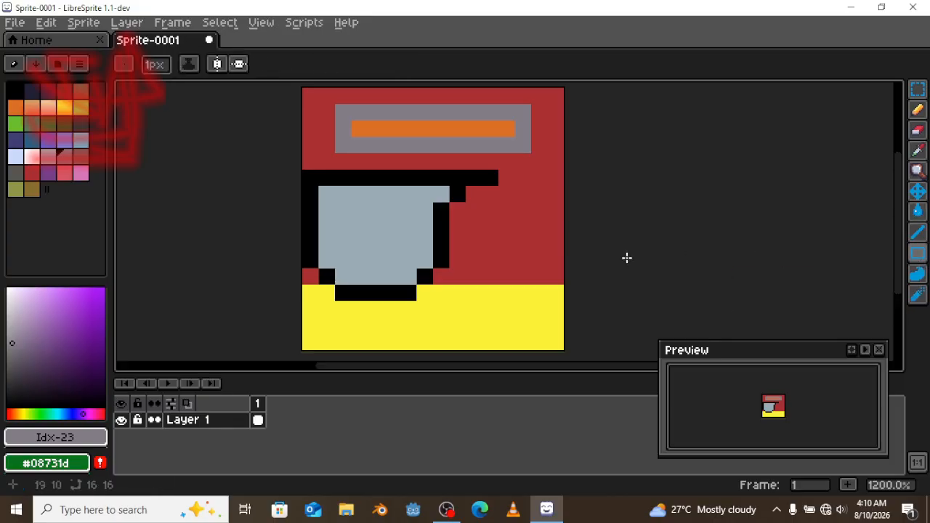
left_click_drag(488, 225, 538, 325)
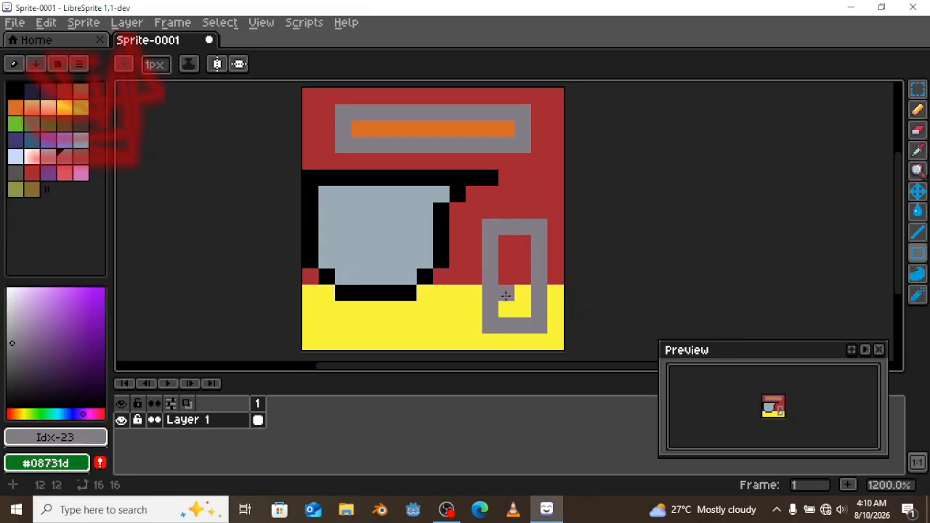
key("v")
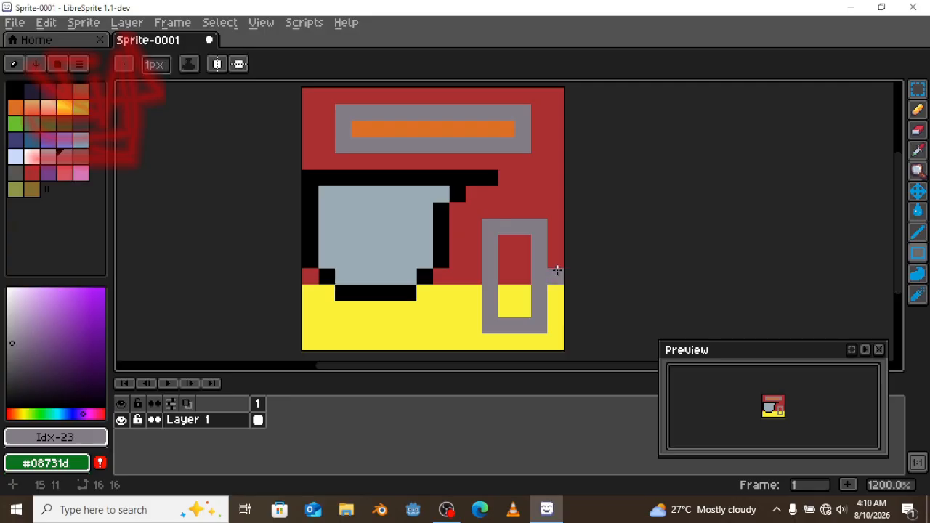
key("ctrl+z")
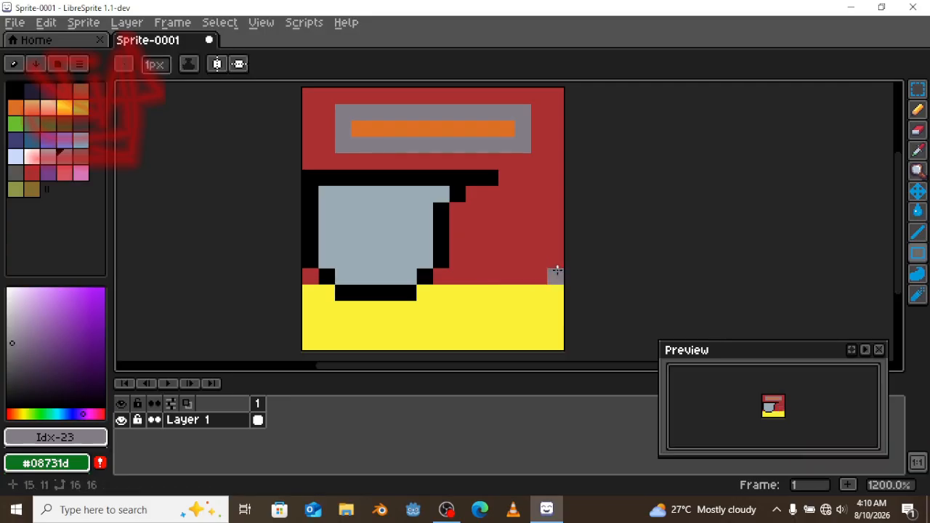
key("ctrl")
key("ctrl")
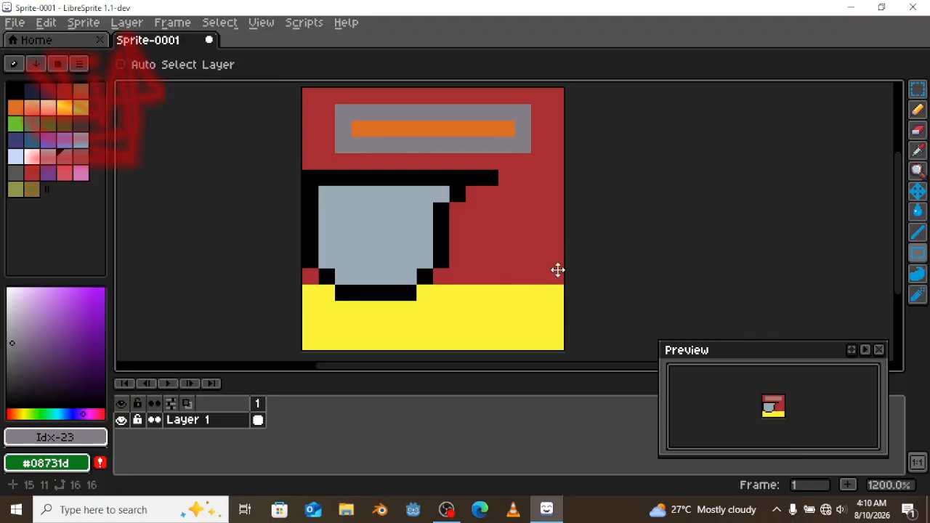
Step: Undo the gray border fill, the orange interior pixels and the rectangle outline above the cup
key("ctrl+z")
key("ctrl+z")
key("ctrl+z")
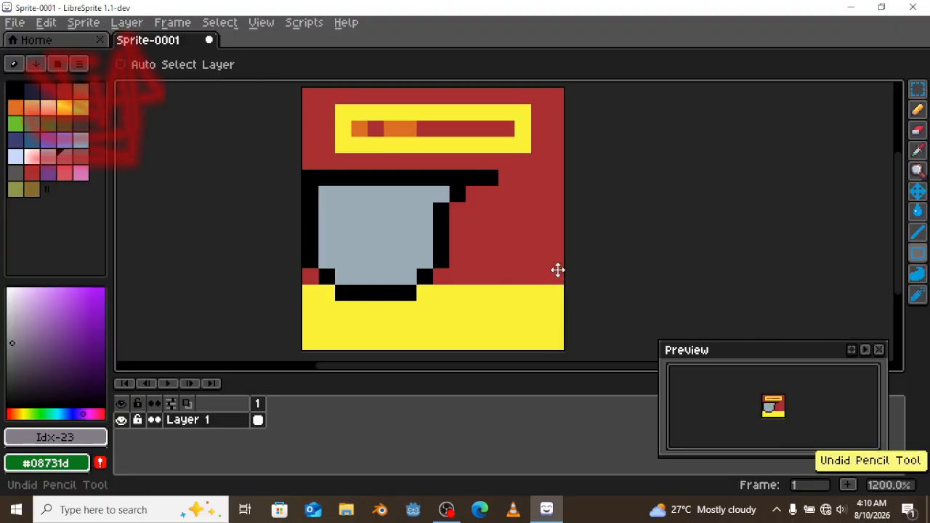
key("ctrl+z")
key("ctrl+z")
key("ctrl+z")
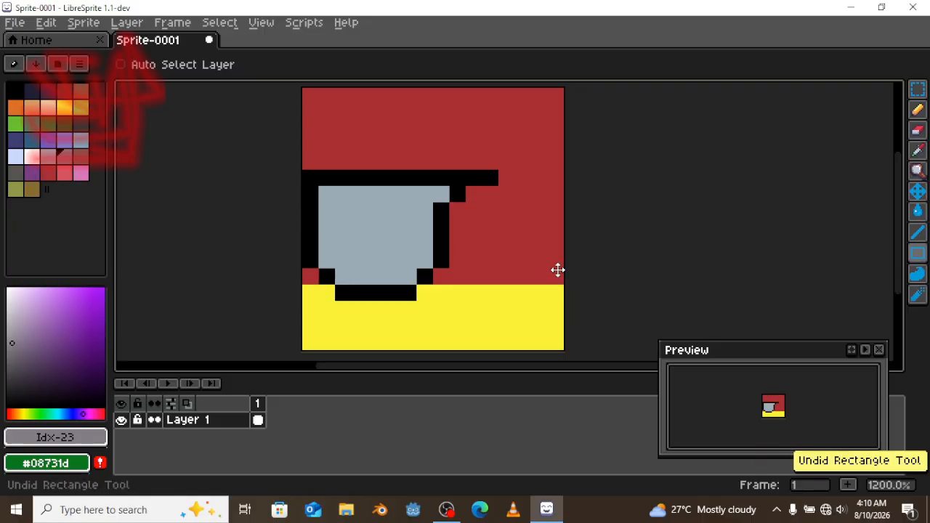
Step: Draw a small gray filled rectangle about 3 x 3 px right of the cup and undo it
mouse_move(919, 258)
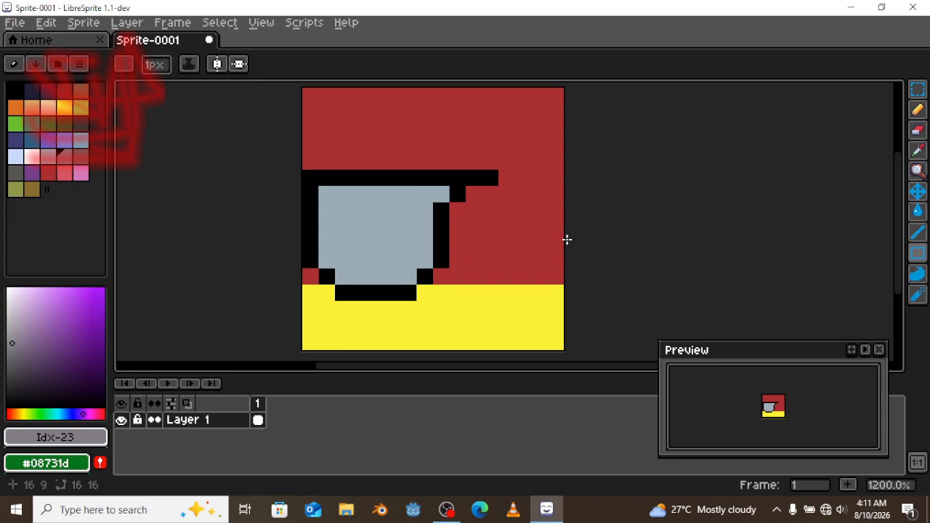
key("u")
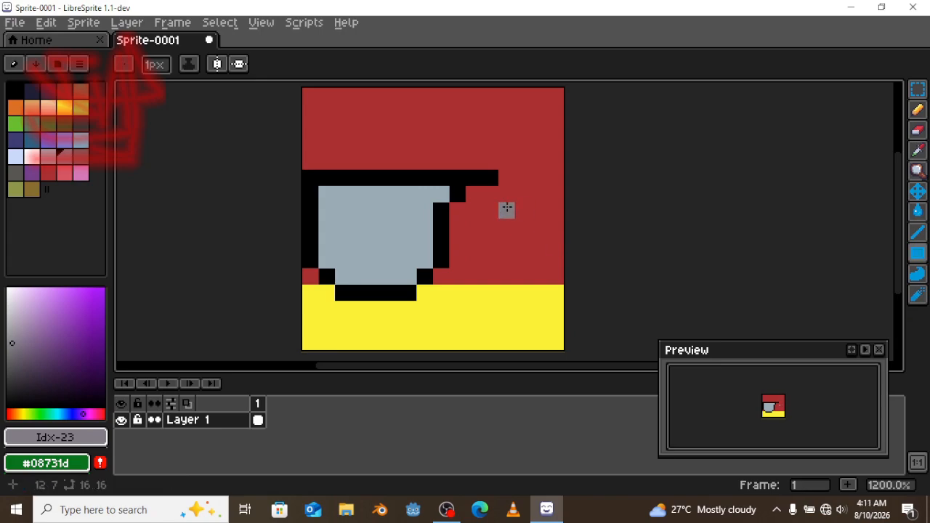
left_click_drag(507, 209, 540, 242)
key("ctrl+z")
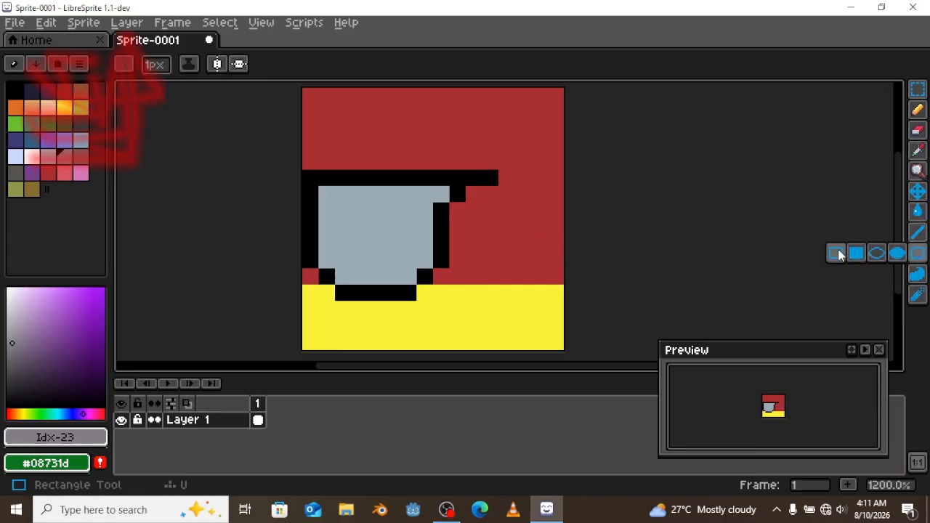
Step: Switch back and forth between the Rectangle and Filled Rectangle tools
left_click(840, 256)
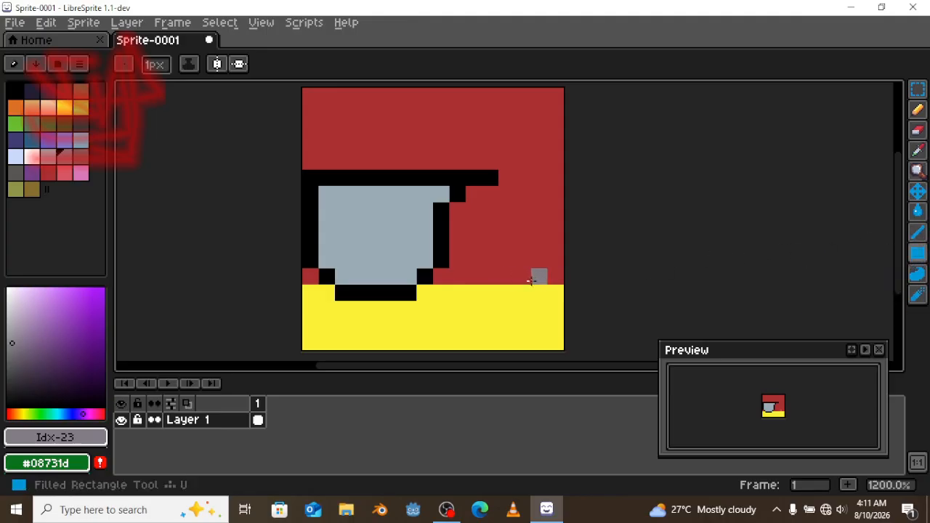
left_click(918, 254)
left_click(839, 253)
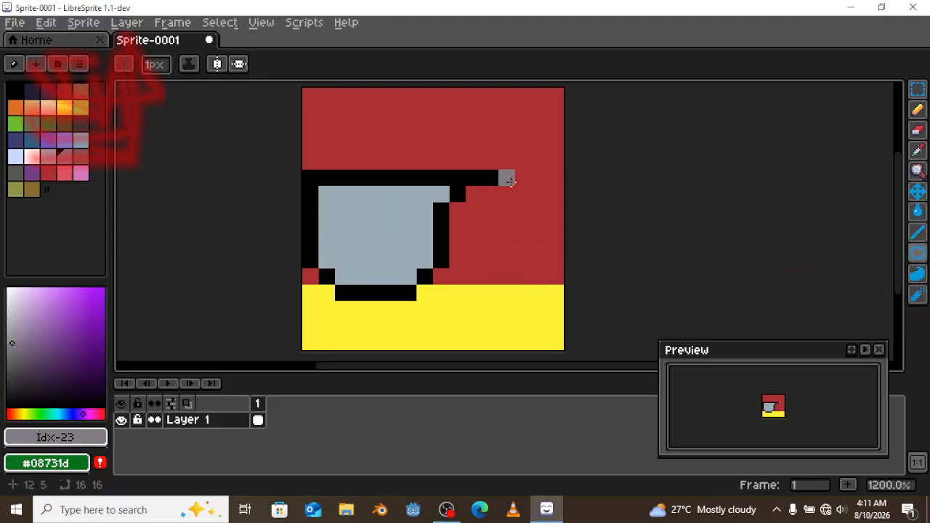
key("shift+u")
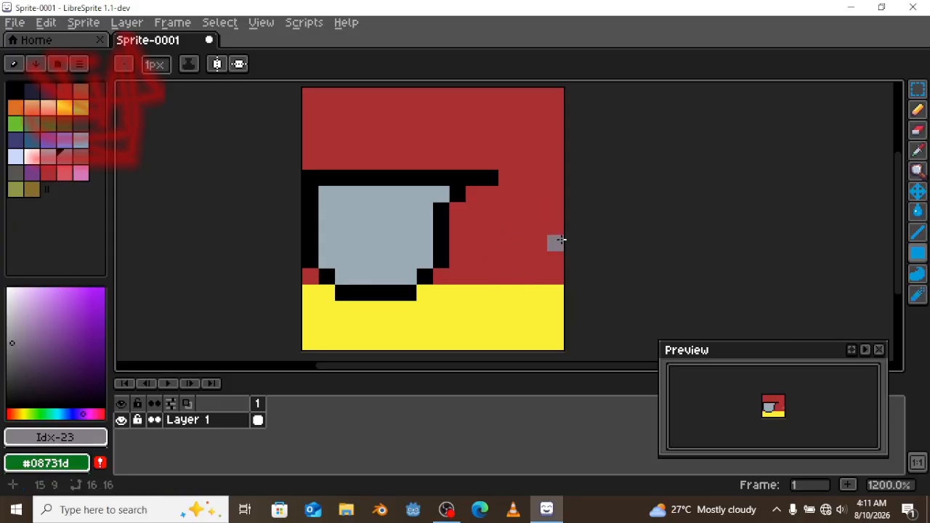
key("u")
key("shift+u")
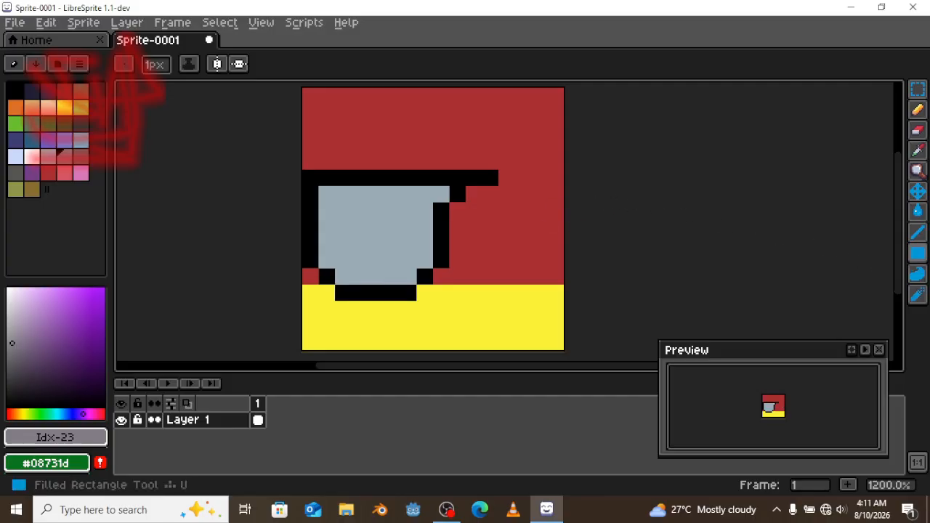
Step: Draw a gray (Idx-23) filled rectangle about 12 x 3 px above the cup with the Filled Rectangle tool
left_click(918, 256)
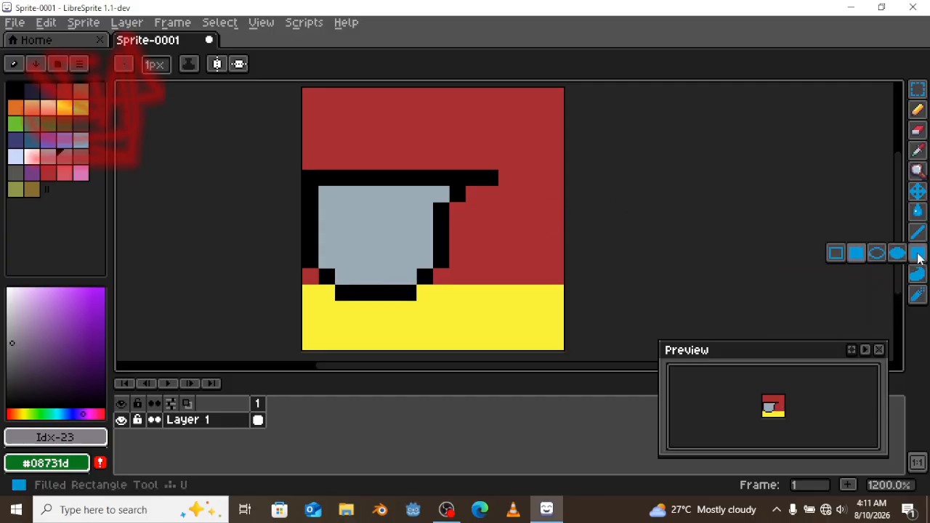
left_click(858, 256)
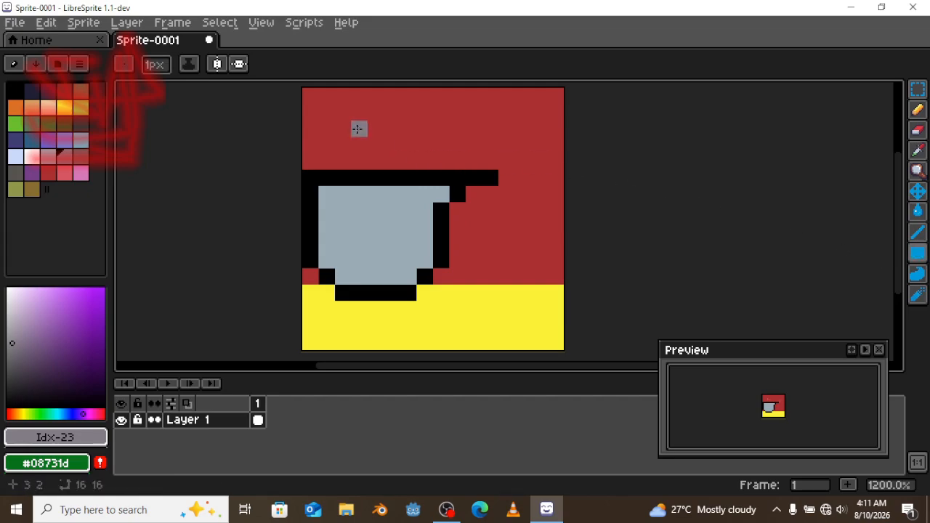
left_click_drag(341, 110, 530, 138)
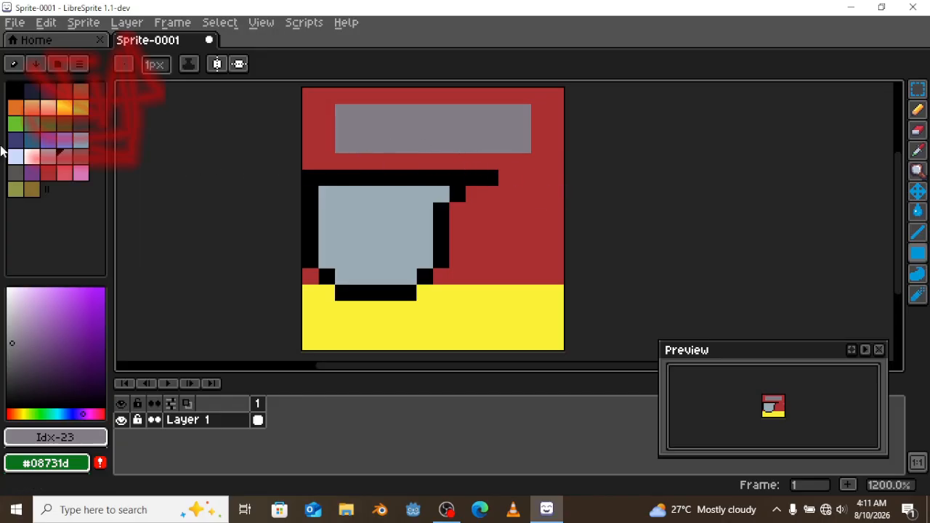
Step: Draw an orange (Idx-5) stripe about 10 px long through the middle row of the gray rectangle with the Pencil tool
left_click(16, 108)
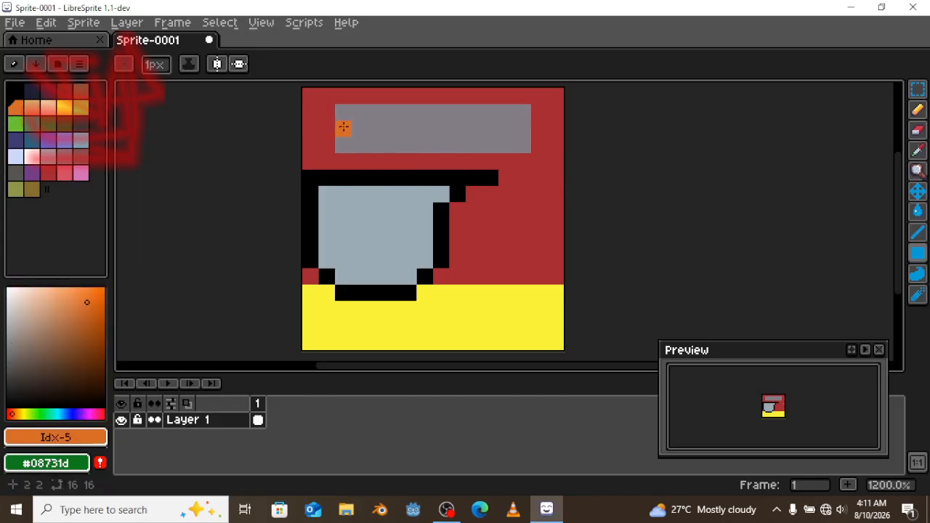
key("b")
left_click_drag(356, 129, 411, 130)
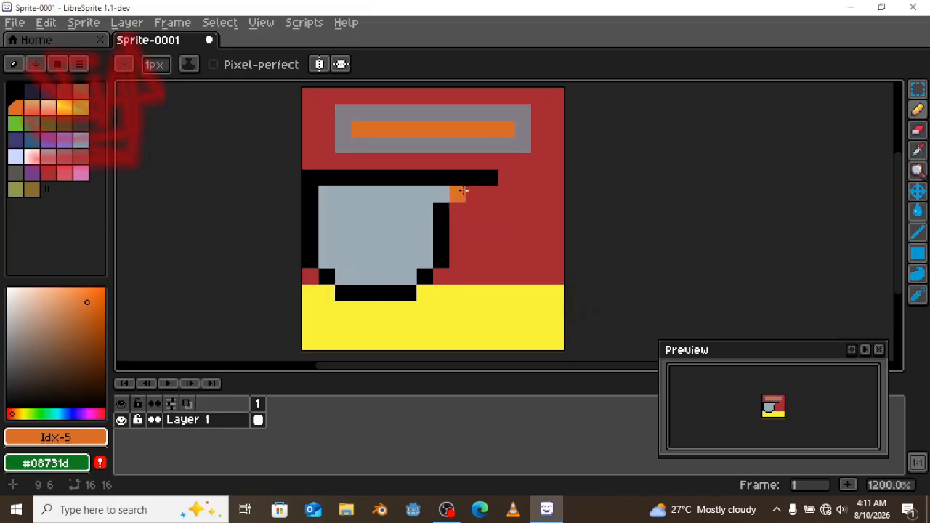
Step: Draw an orange ellipse outline about 5 x 5 px right of the cup, overlapping the red and yellow areas, with the Ellipse tool
mouse_move(473, 291)
left_mouse_down()
mouse_move(467, 259)
mouse_move(454, 255)
left_mouse_up()
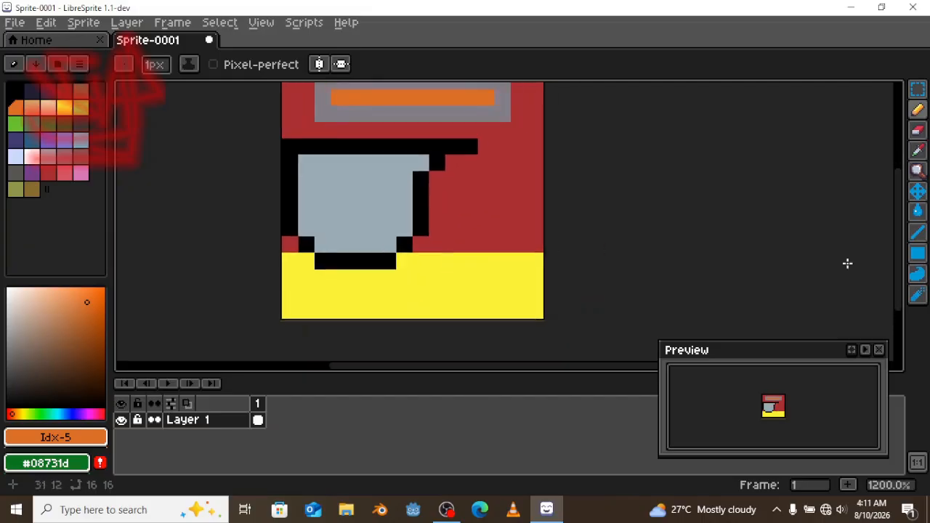
left_click(918, 254)
left_click(879, 253)
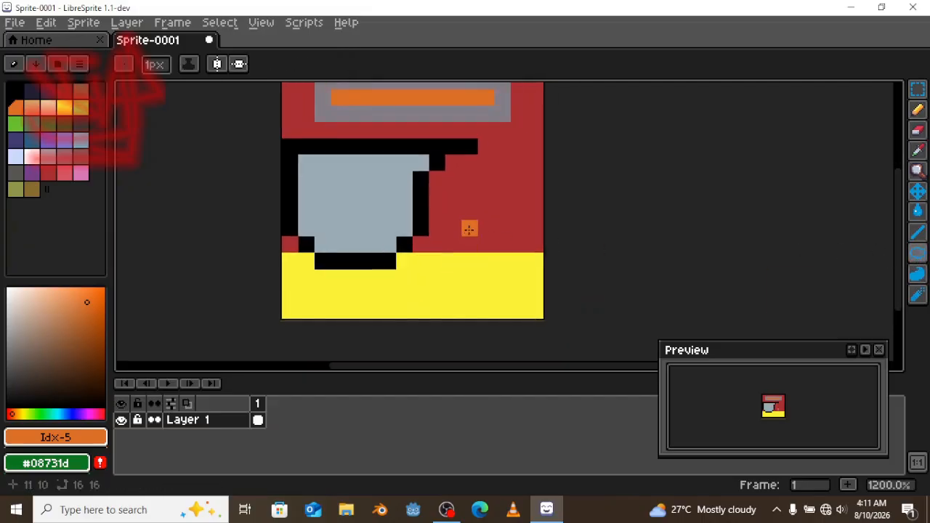
left_click_drag(453, 212, 519, 280)
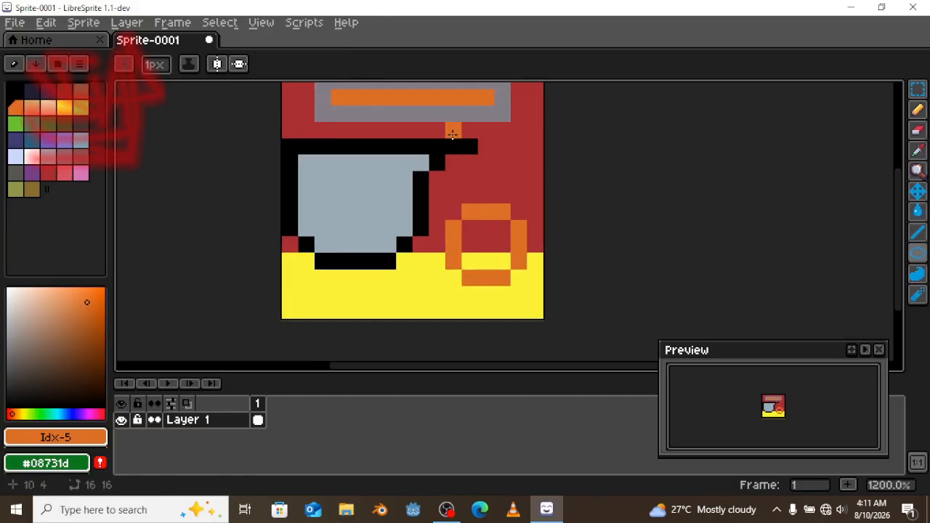
Step: Draw an orange ellipse outline about 4 x 4 px above the existing one and switch between the Ellipse and Filled Ellipse tools
left_click_drag(452, 129, 501, 180)
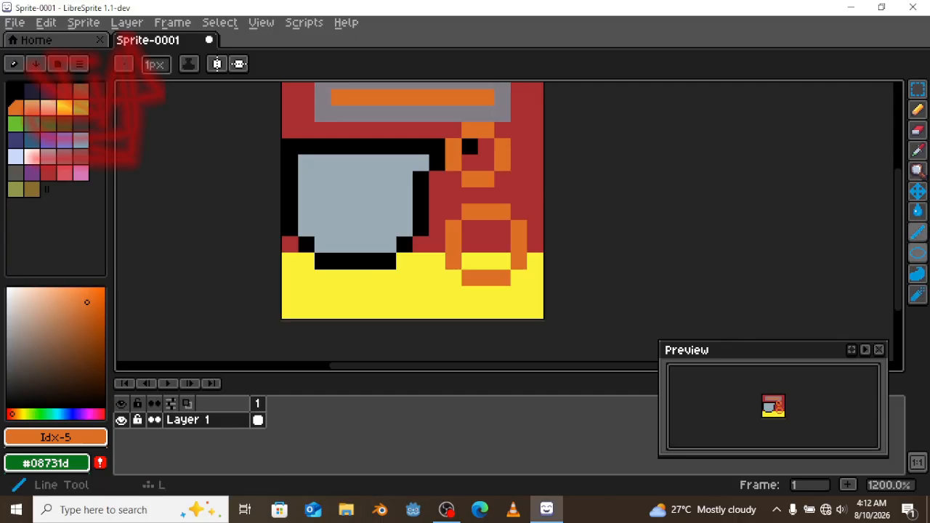
left_click(916, 255)
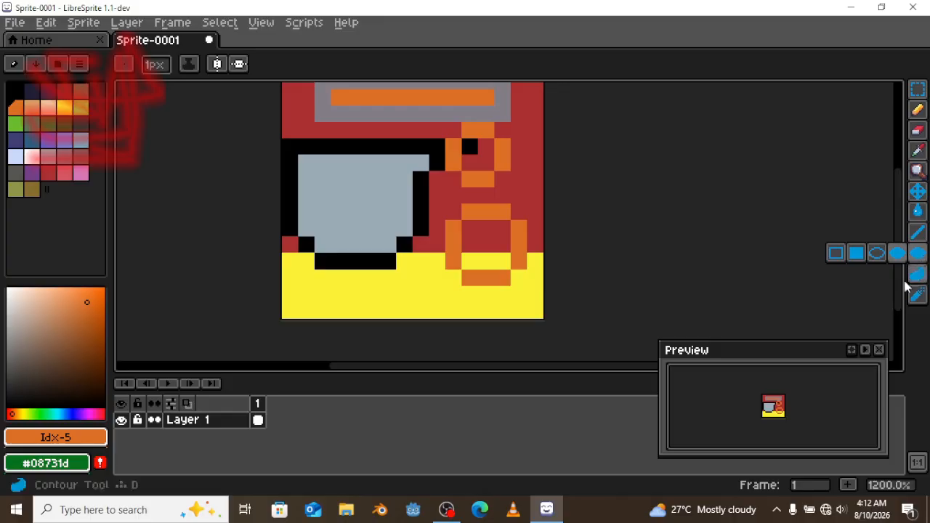
left_click(878, 253)
left_click(916, 255)
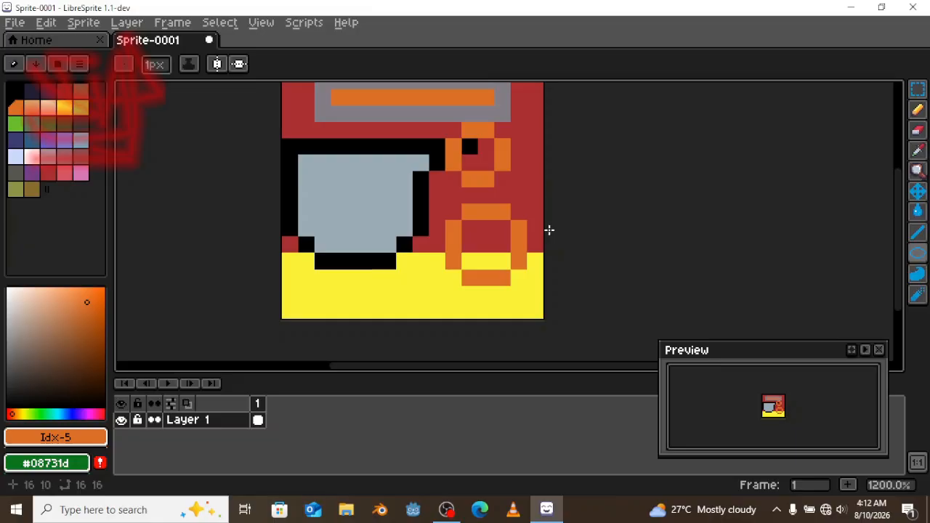
key("shift+u")
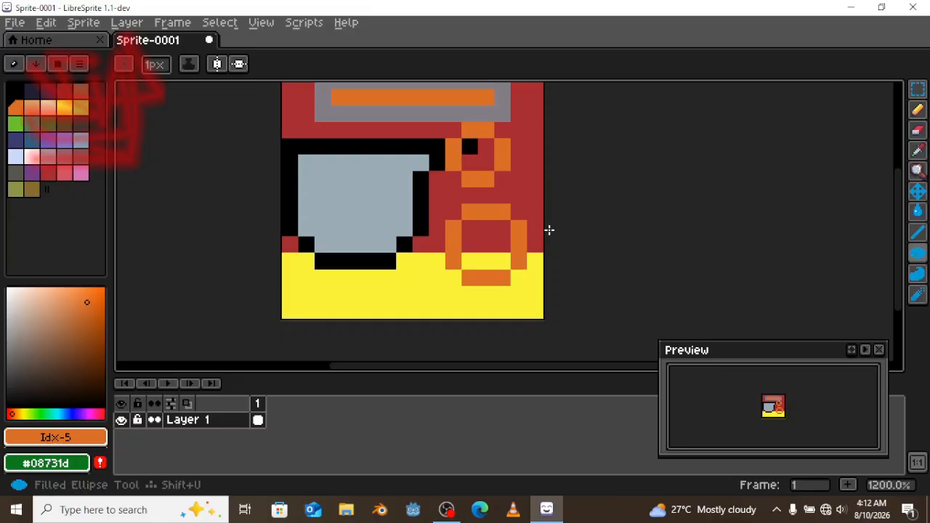
key("shift+u")
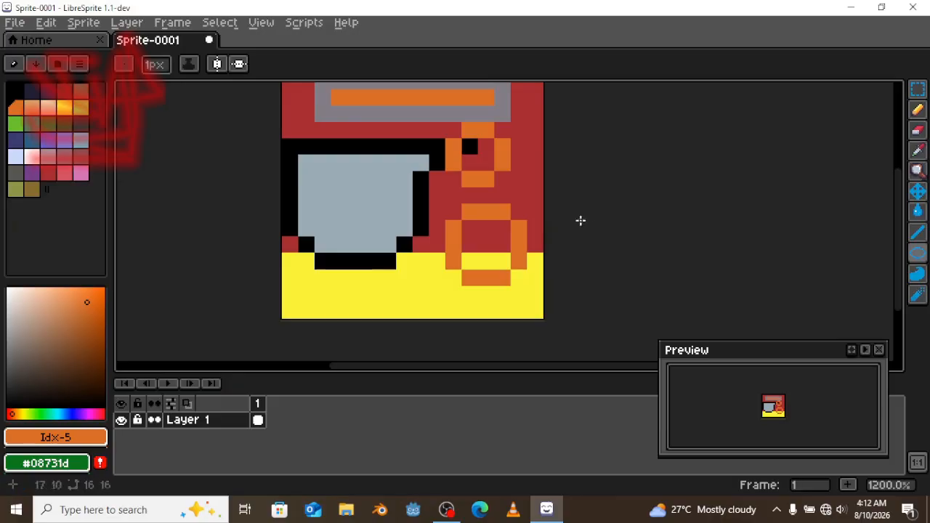
Step: Undo both orange ellipses
key("ctrl+z")
key("ctrl+z")
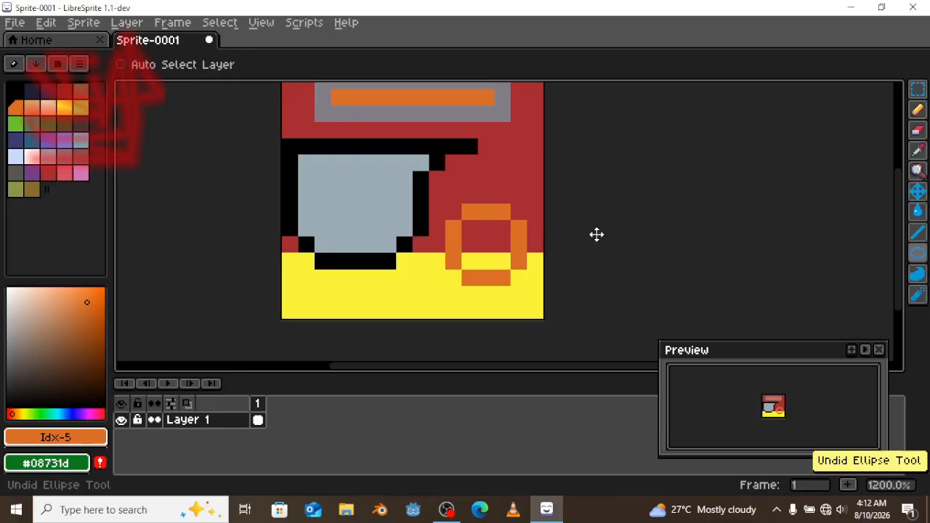
Step: Try the 8 px Blur tool over the cup, the striped rectangle and the yellow area's edge, and undo the blur strokes
left_click(917, 295)
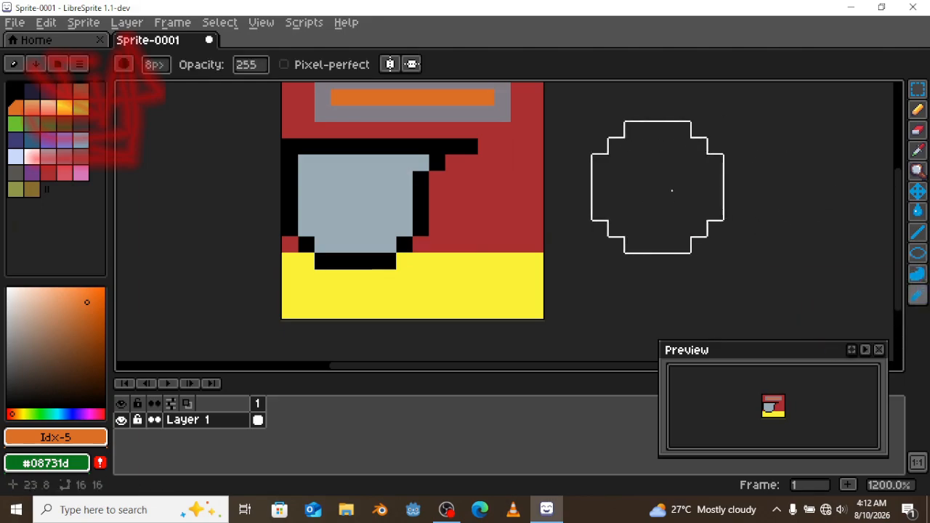
left_click_drag(426, 212, 453, 245)
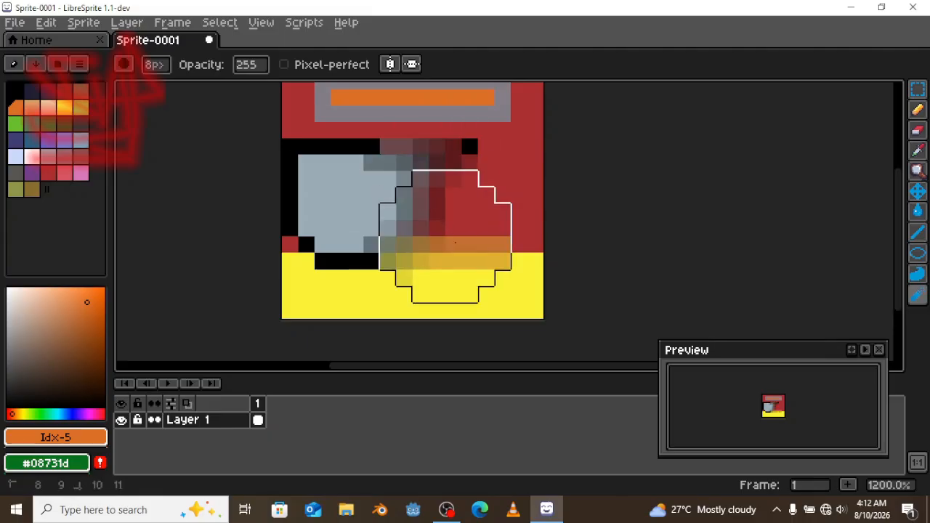
mouse_move(468, 189)
left_mouse_down()
mouse_move(477, 209)
mouse_move(513, 214)
left_mouse_up()
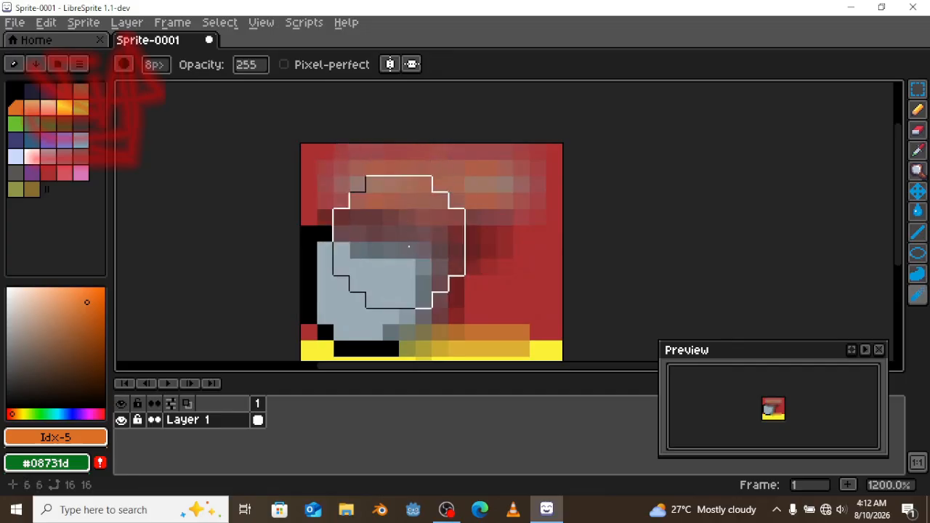
left_click_drag(423, 245, 392, 211)
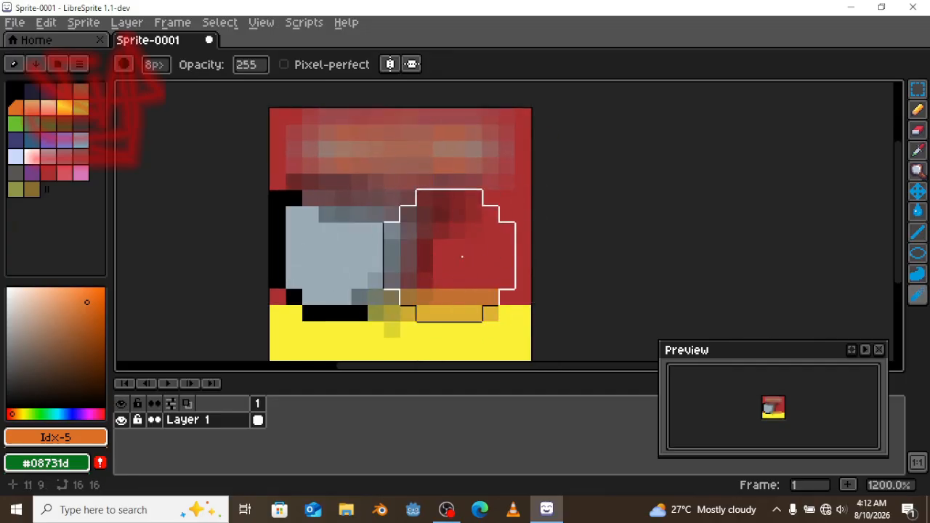
key("ctrl+z")
key("ctrl+z")
key("ctrl+z")
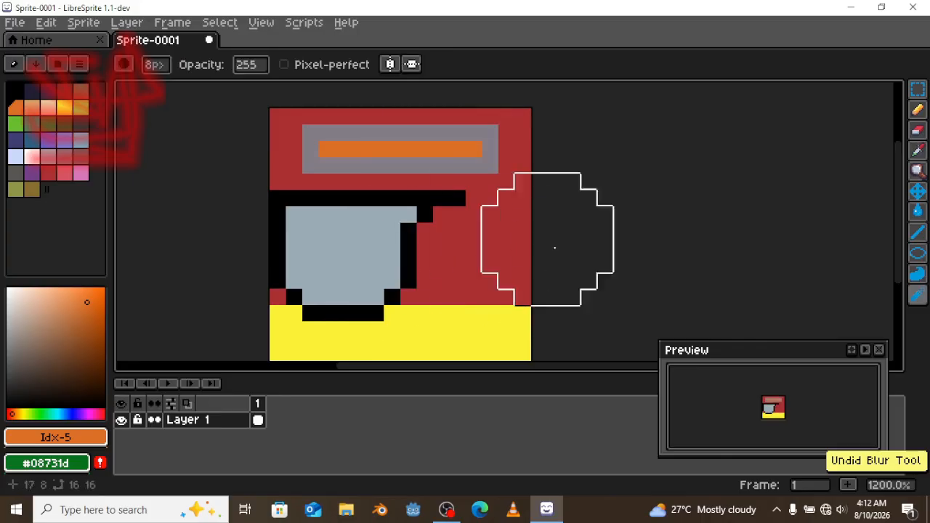
Step: Try the 8 px Jumble tool over the cup and striped rectangle, and undo the scrambling while keeping the orange stripe
mouse_move(915, 299)
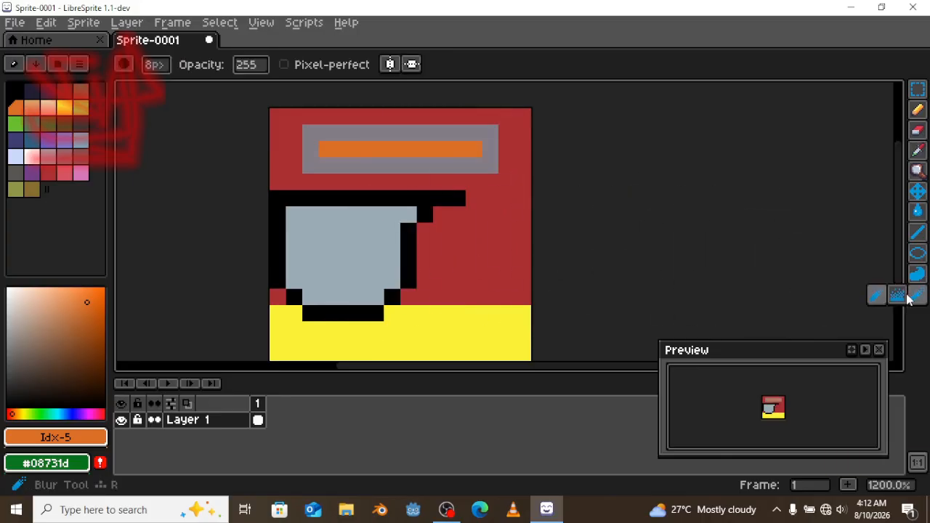
left_click(905, 298)
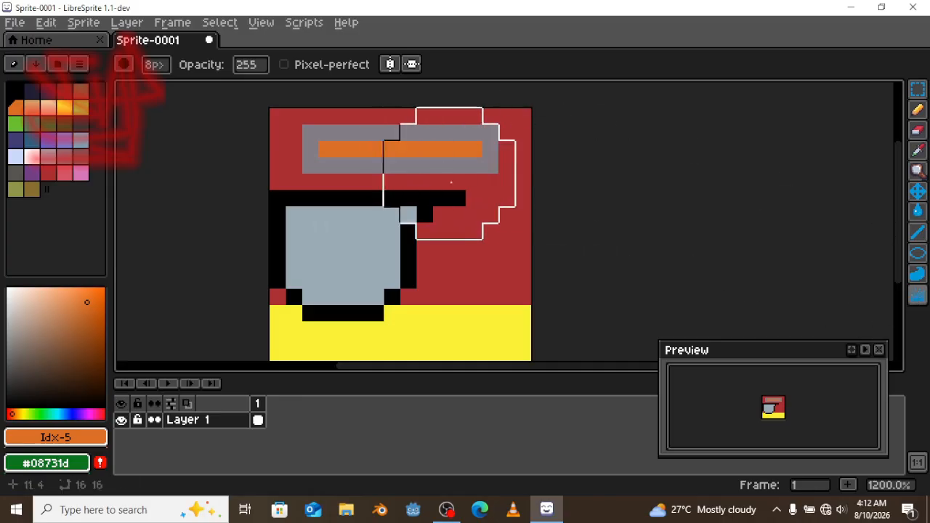
left_click(460, 194)
mouse_move(459, 195)
left_mouse_down()
mouse_move(492, 198)
mouse_move(488, 158)
mouse_move(499, 150)
mouse_move(541, 162)
mouse_move(448, 158)
mouse_move(378, 174)
mouse_move(389, 195)
mouse_move(382, 177)
mouse_move(410, 187)
mouse_move(369, 195)
mouse_move(418, 187)
mouse_move(394, 185)
mouse_move(397, 212)
mouse_move(399, 180)
mouse_move(412, 187)
mouse_move(419, 170)
mouse_move(467, 158)
left_mouse_up()
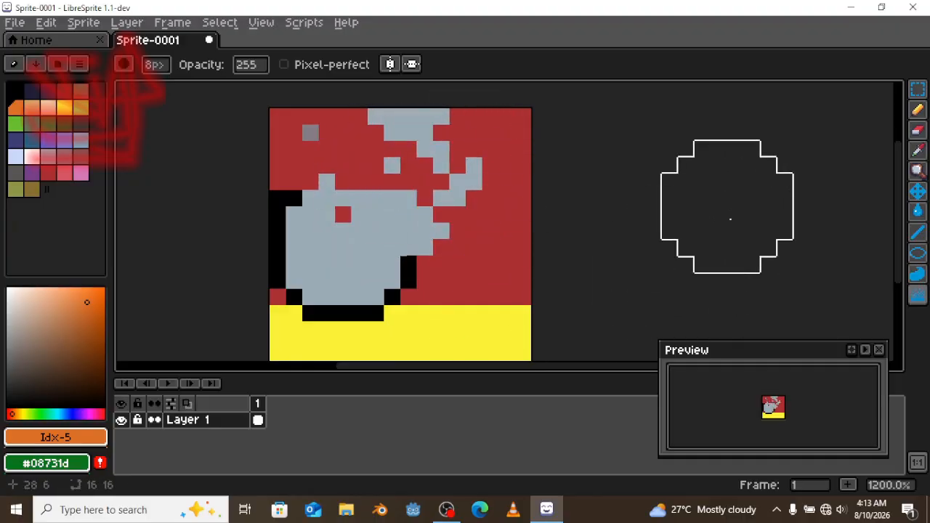
key("ctrl+z")
key("ctrl+z")
key("ctrl+z")
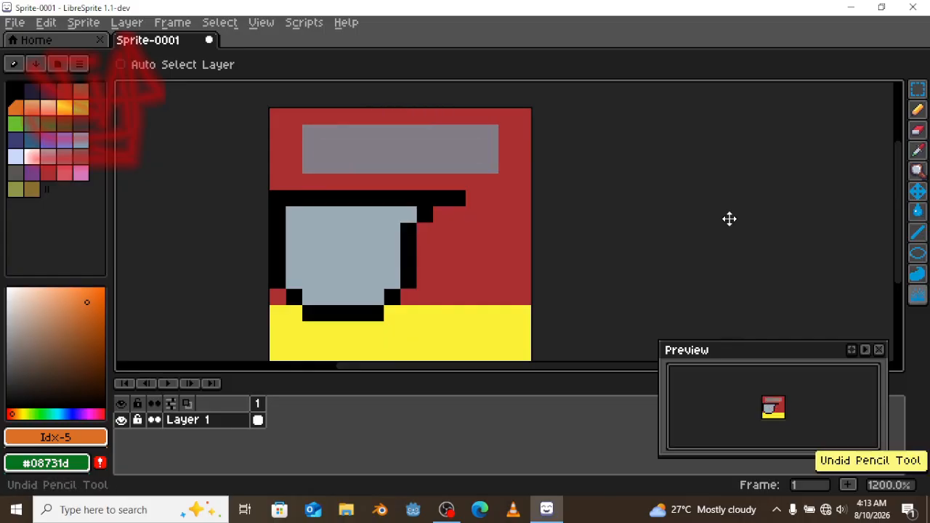
key("ctrl+y")
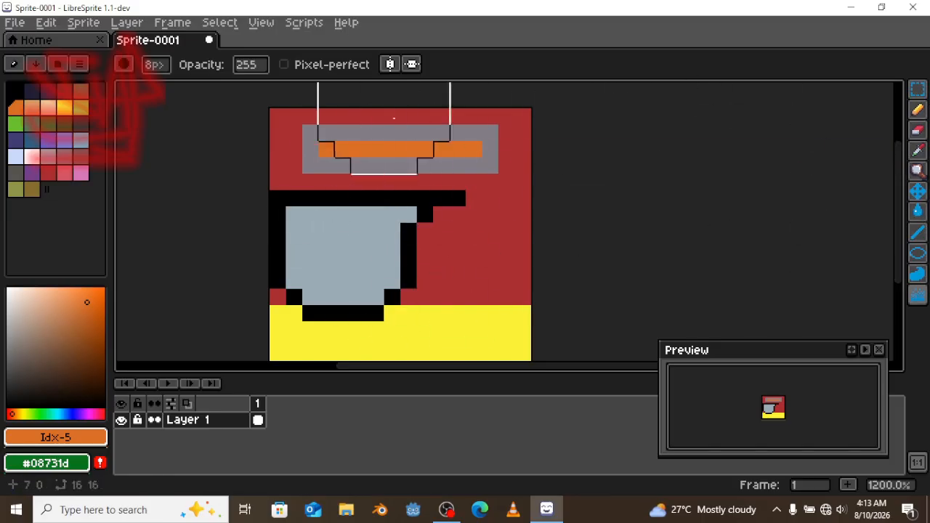
Step: Scramble the pixels in the sprite's upper-left area with the 8 px Jumble tool
left_click(14, 23)
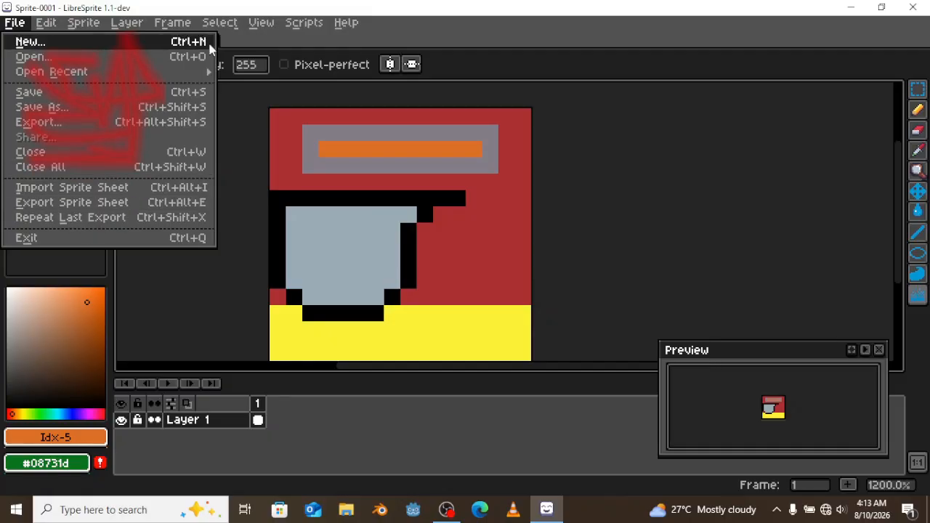
left_click(244, 100)
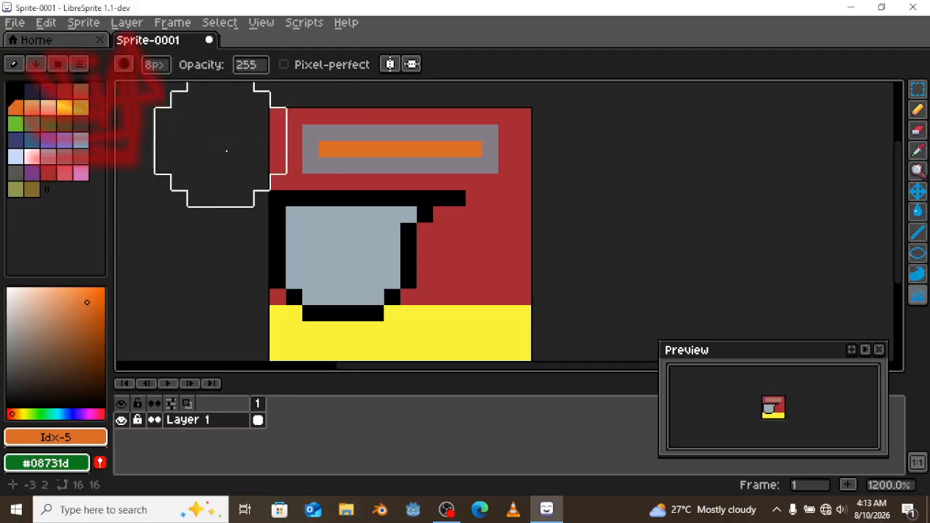
mouse_move(226, 150)
left_mouse_down()
mouse_move(336, 151)
mouse_move(343, 161)
mouse_move(365, 124)
mouse_move(384, 174)
left_mouse_up()
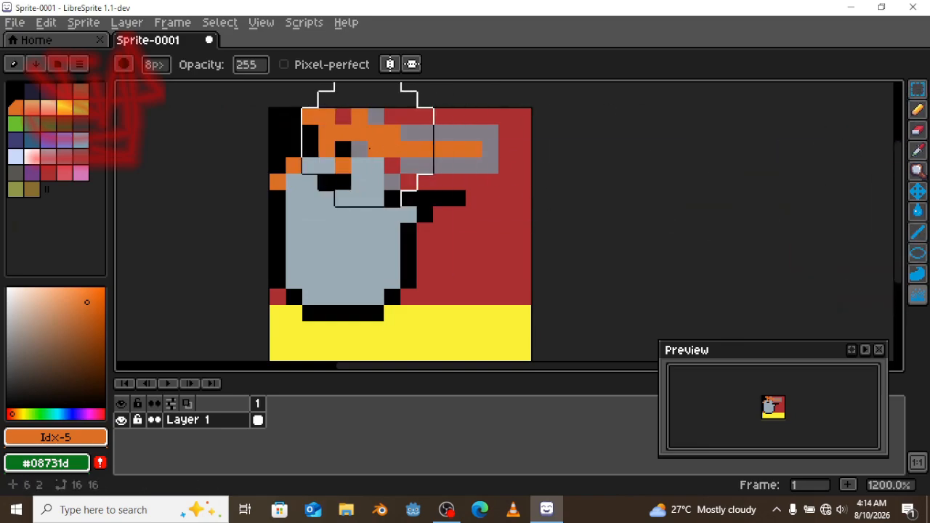
Step: Select the artwork with the rectangular marquee and delete it in two parts to clear the whole canvas
mouse_move(368, 148)
left_mouse_down()
mouse_move(296, 120)
mouse_move(330, 136)
mouse_move(458, 247)
mouse_move(536, 357)
left_mouse_up()
key("m")
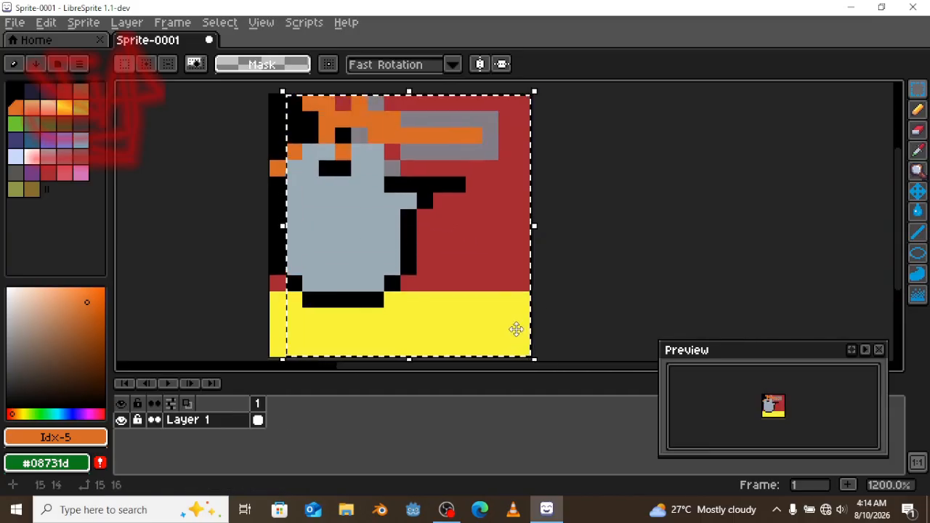
key("Delete")
left_click_drag(270, 95, 368, 356)
key("Delete")
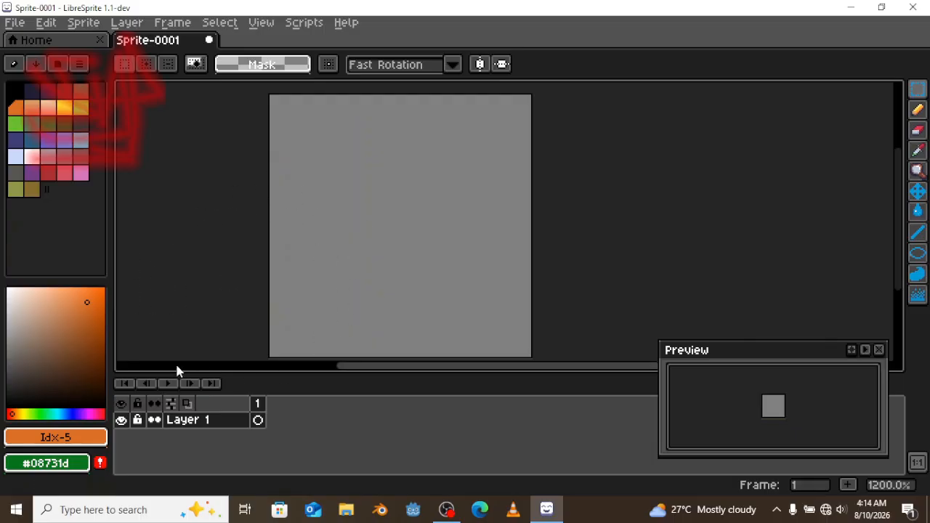
Step: Draw a black (Idx-0) rounded fruit outline about 13 x 9 px with a short hooked stem using the Pencil tool
key("b")
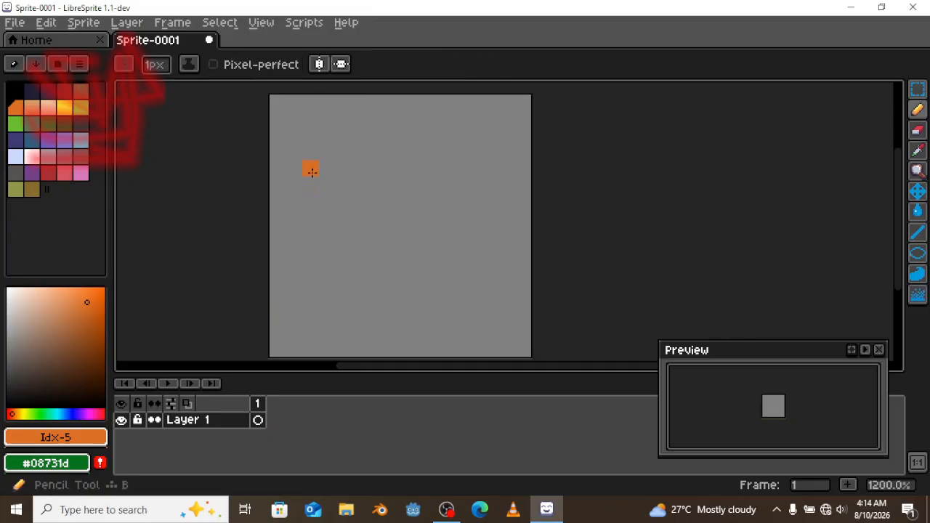
left_click(15, 93)
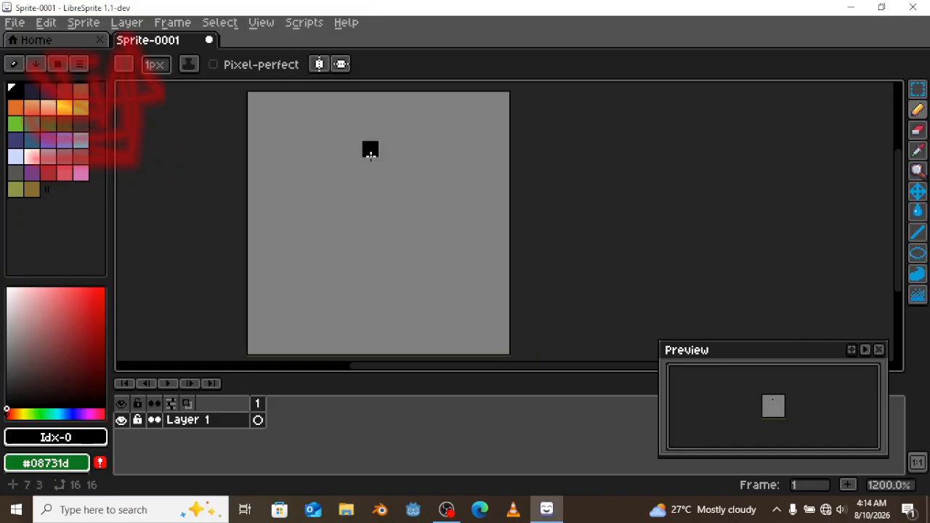
mouse_move(359, 154)
left_mouse_down()
mouse_move(364, 200)
mouse_move(343, 186)
mouse_move(308, 198)
mouse_move(296, 218)
mouse_move(295, 285)
mouse_move(339, 310)
mouse_move(413, 314)
mouse_move(481, 269)
mouse_move(479, 233)
mouse_move(407, 178)
left_mouse_up()
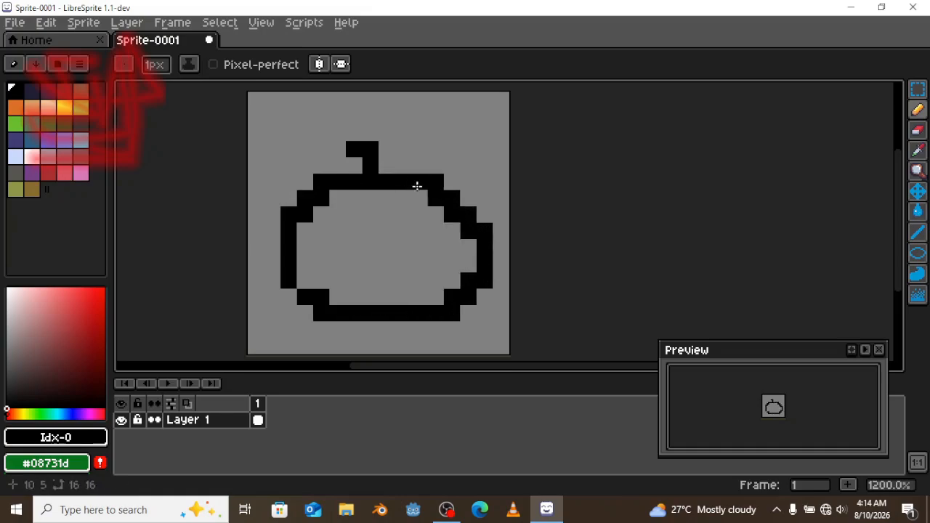
Step: Thin the outline's upper-right shoulder to a single-pixel slope by erasing corner pixels and adding a black pixel
key("e")
left_click(435, 198)
key("b")
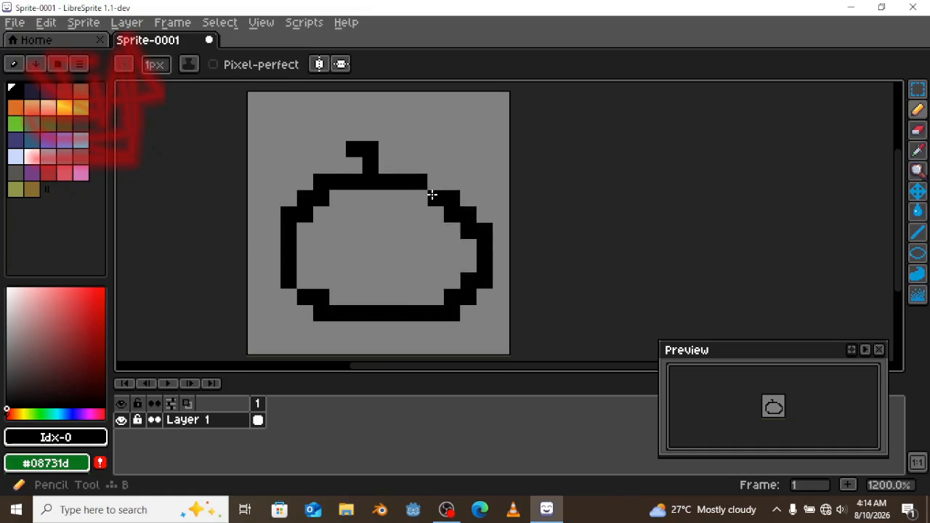
left_click_drag(428, 195, 422, 192)
key("e")
left_click(418, 181)
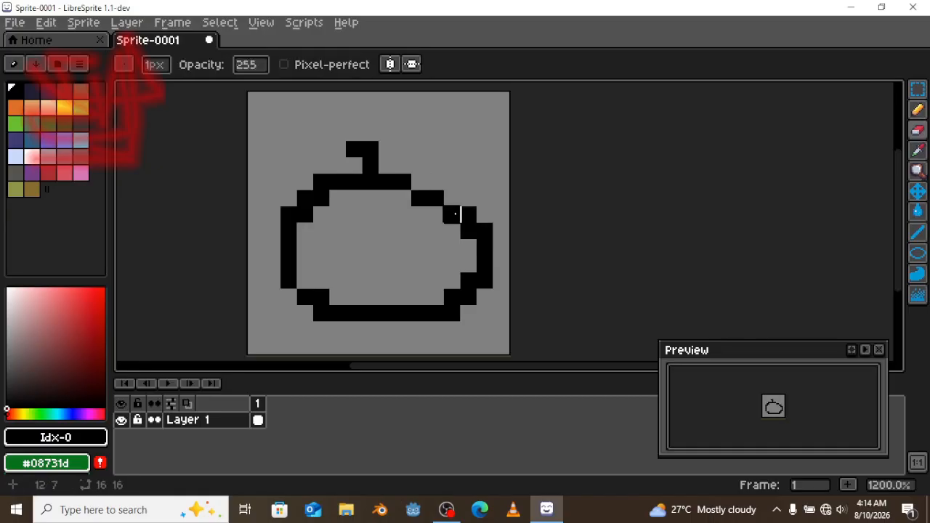
Step: Clean up the outline's right side and lower-right corner by erasing the doubled corner pixels
key("b")
left_click(468, 215)
key("e")
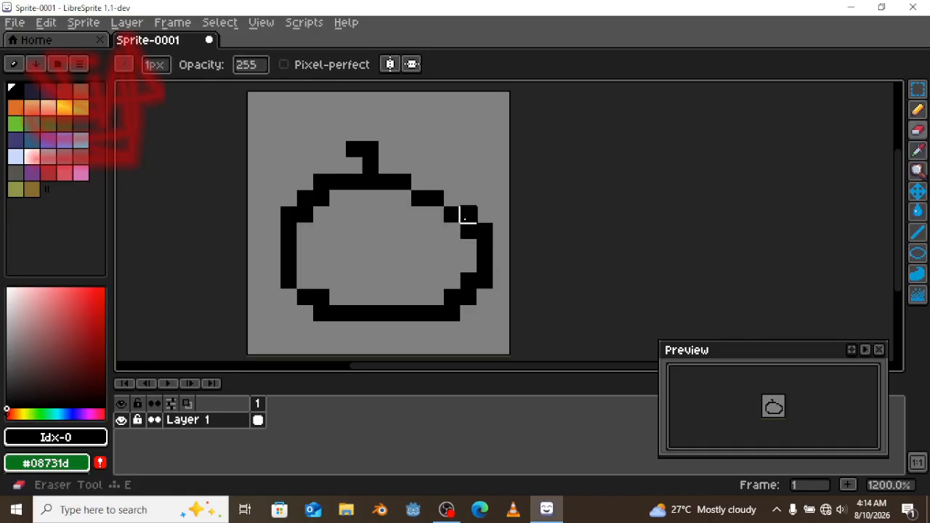
left_click(467, 230)
left_click(468, 281)
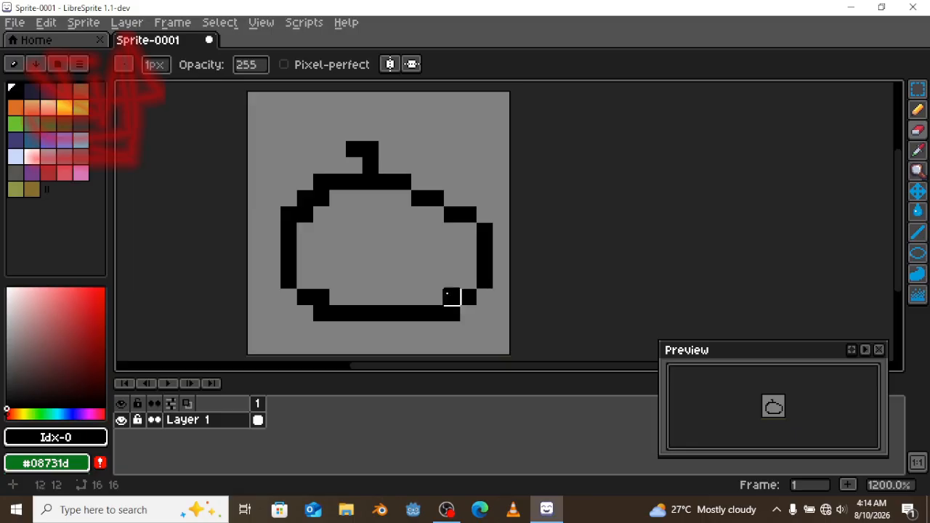
key("b")
key("e")
left_click(452, 313)
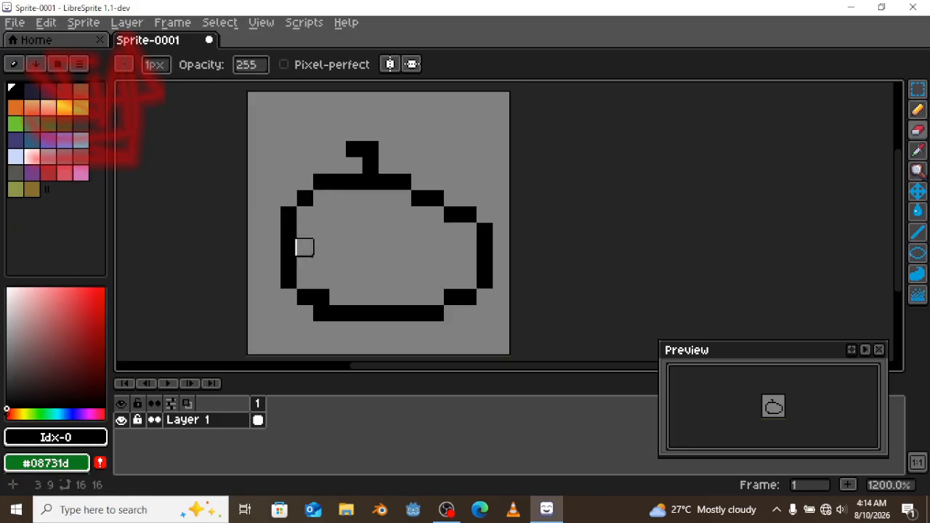
Step: Smooth the outline's lower-left corner and upper-left shoulder by erasing extra pixels and filling gaps with black pixels
left_click(321, 314)
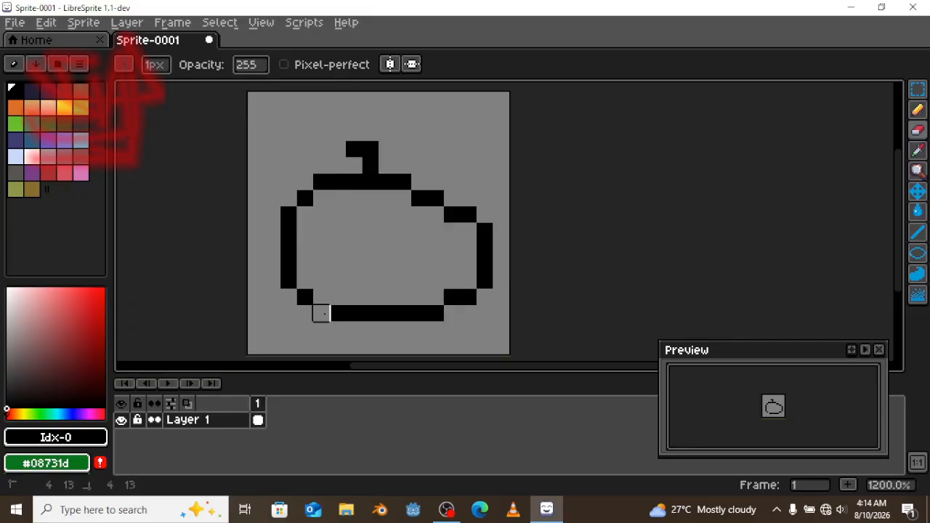
key("b")
left_click(315, 250)
key("e")
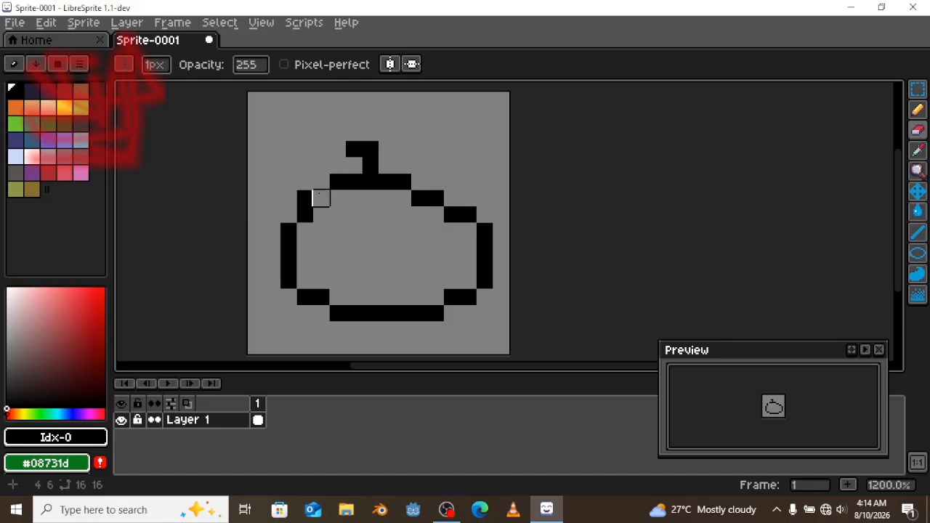
key("b")
left_click(321, 198)
key("e")
left_click(306, 198)
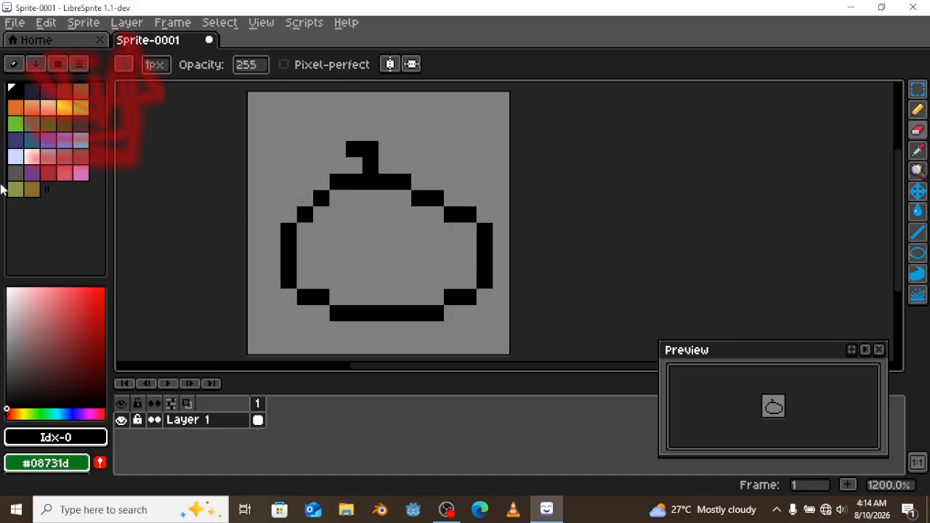
Step: Set the foreground color to light green (Idx-9) from the palette
left_click(48, 173)
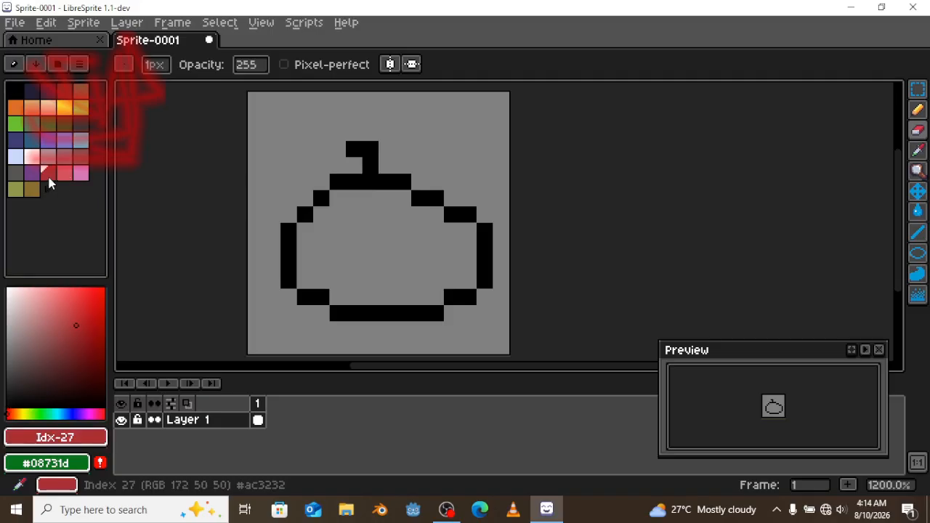
left_click(84, 111)
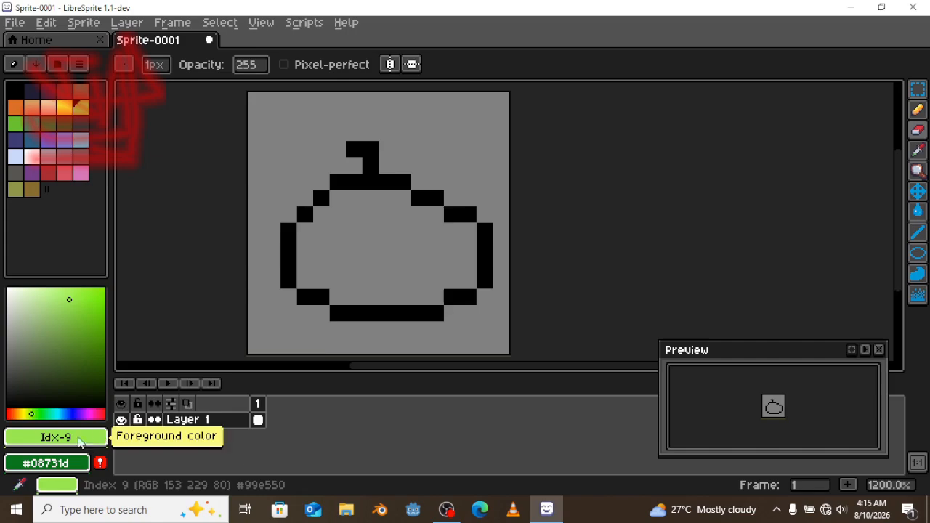
left_click(80, 438)
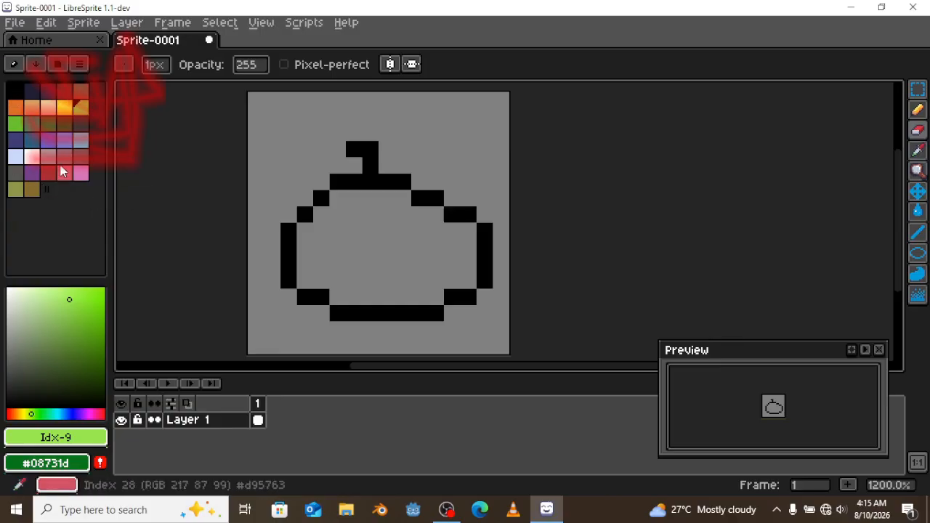
Step: Look through the palette options and browse the available preset palettes, keeping the current palette loaded
left_click(78, 66)
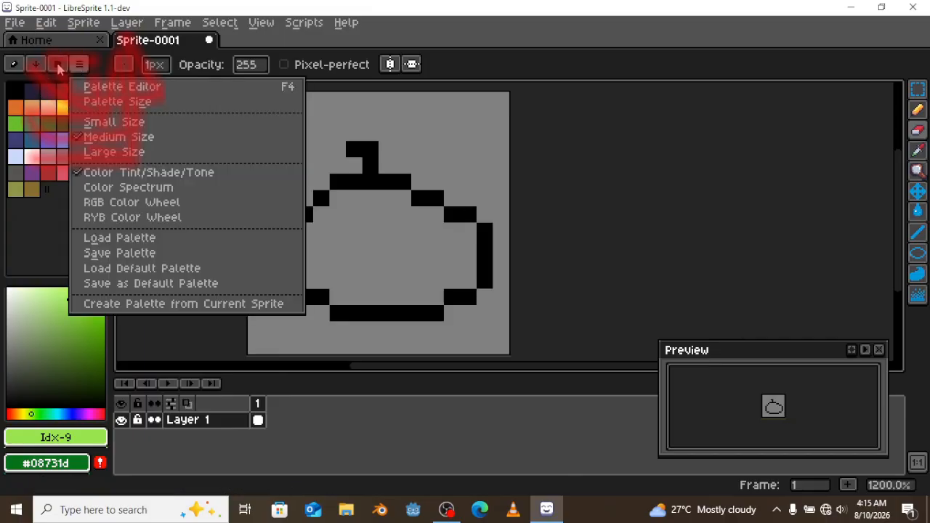
left_click(32, 242)
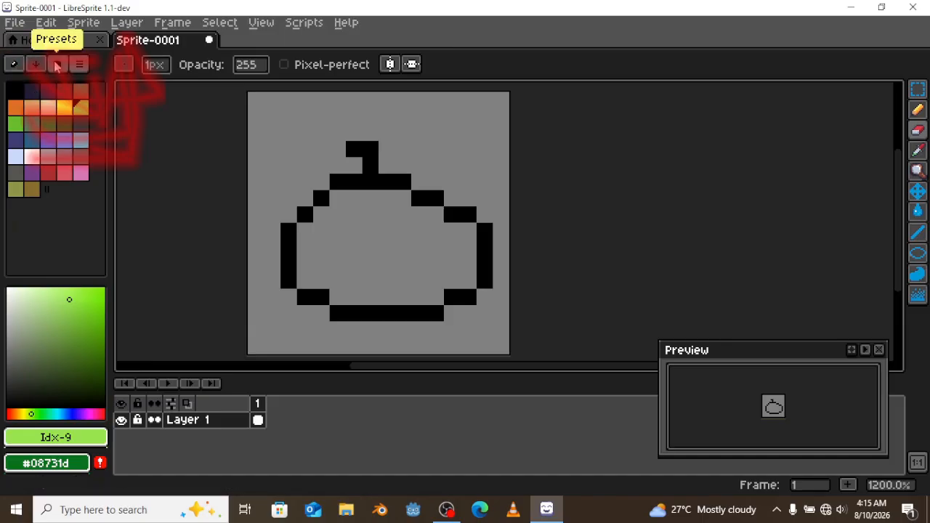
left_click(59, 67)
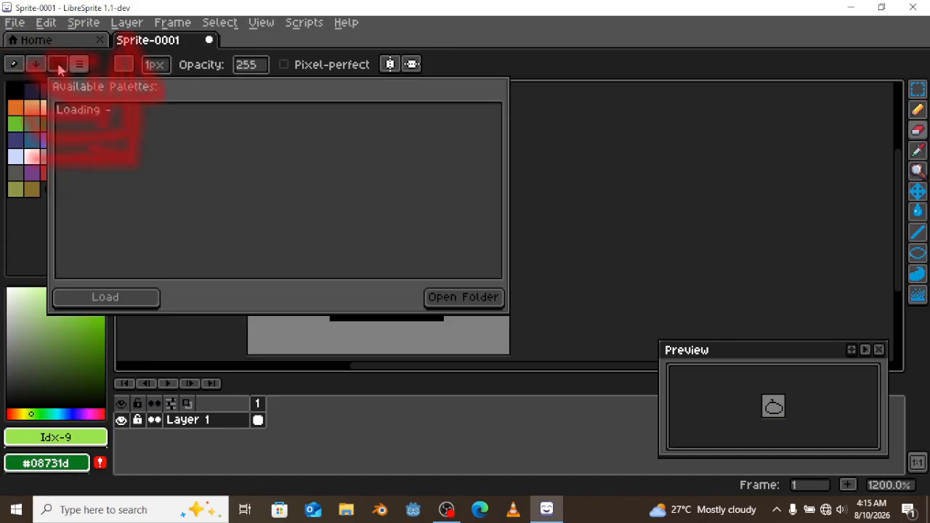
left_click_drag(489, 125, 474, 282)
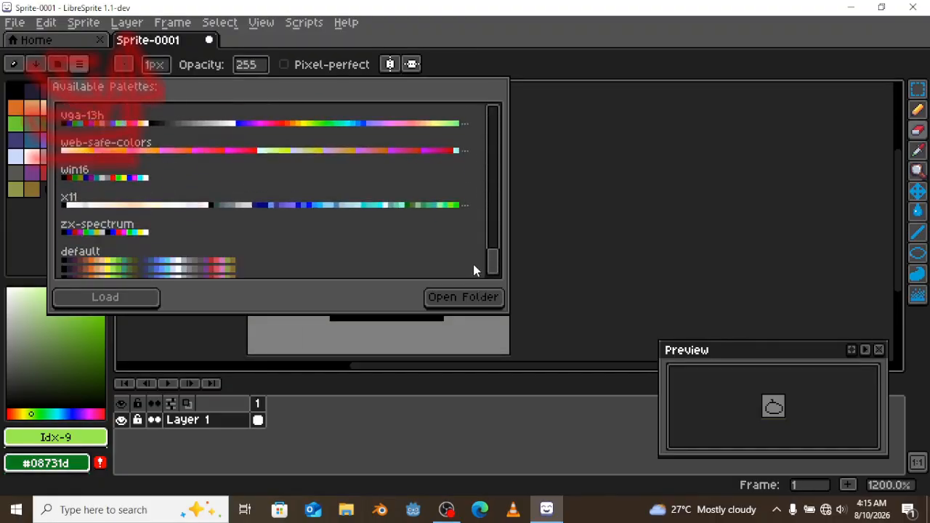
left_click(190, 330)
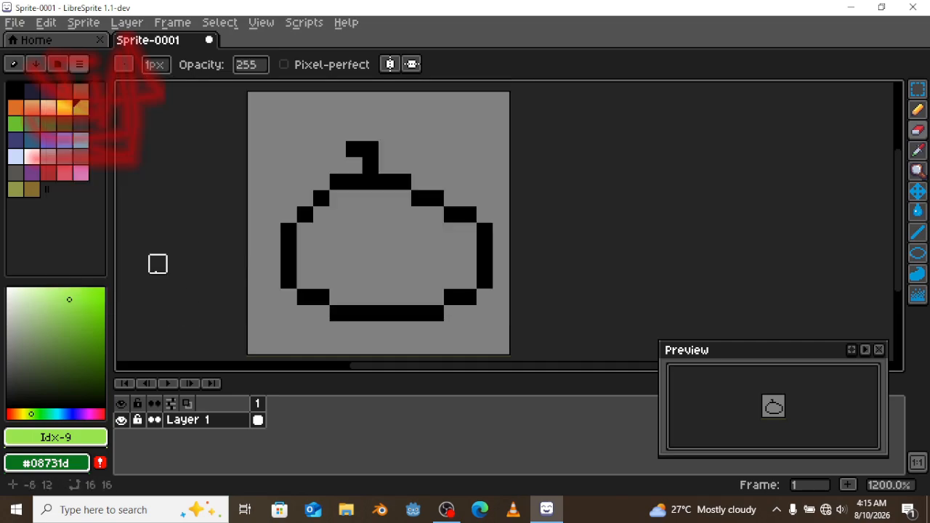
left_click(81, 65)
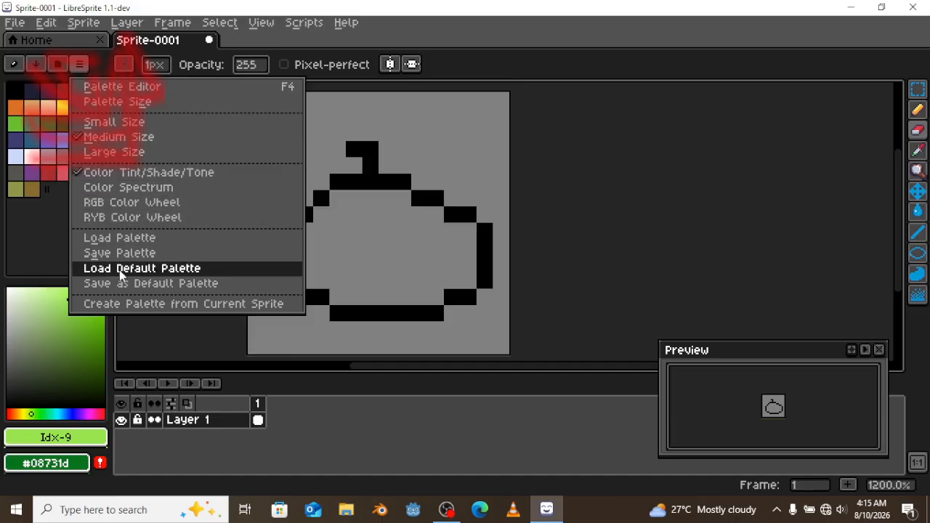
left_click(40, 223)
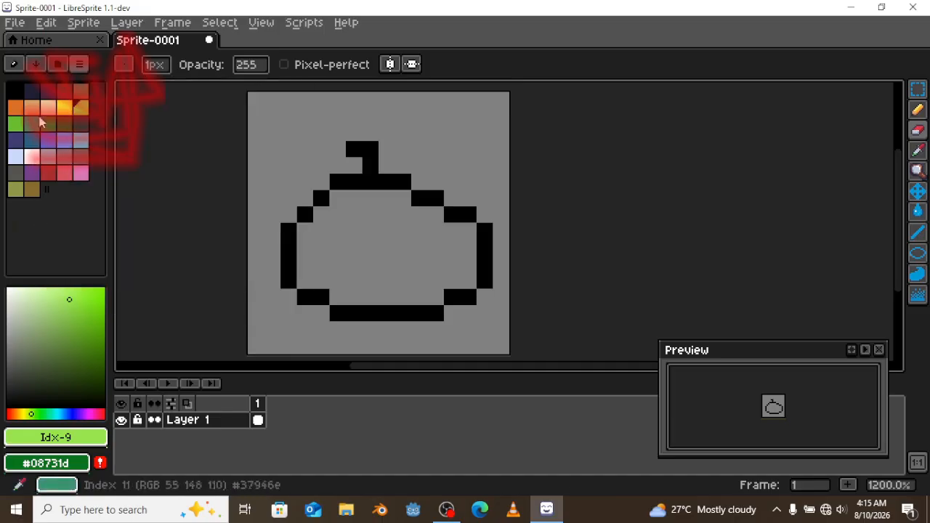
left_click(87, 64)
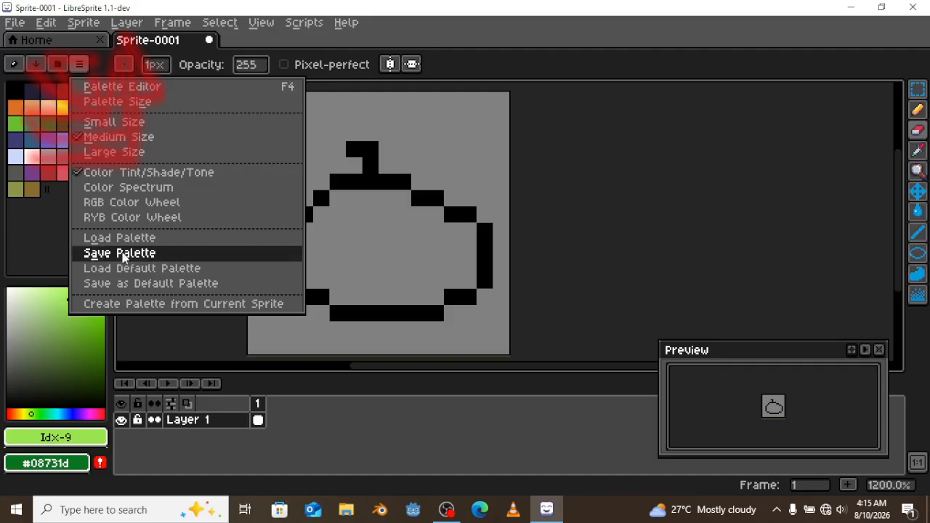
left_click(33, 245)
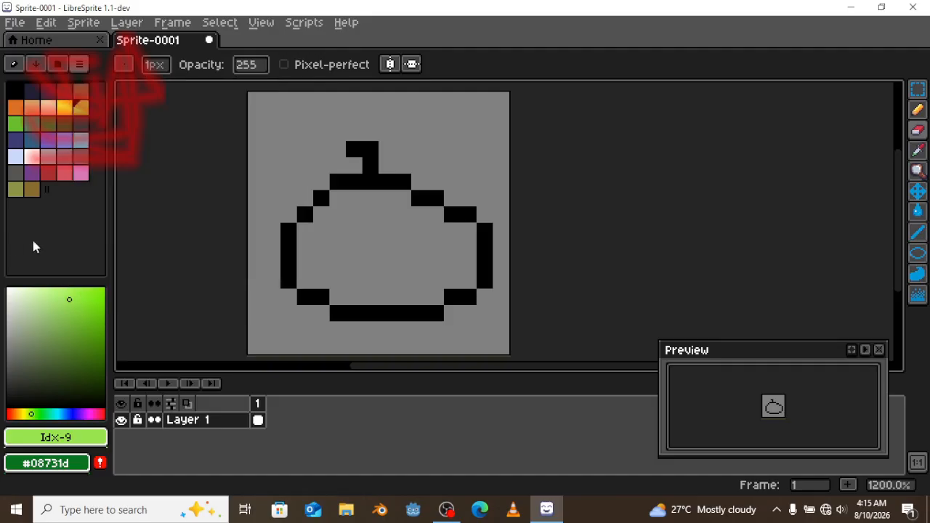
left_click(88, 64)
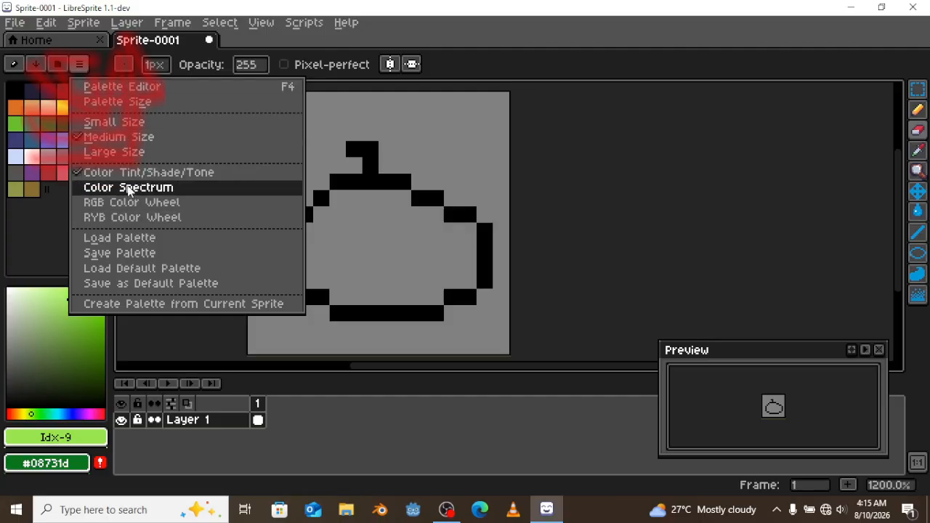
left_click(52, 327)
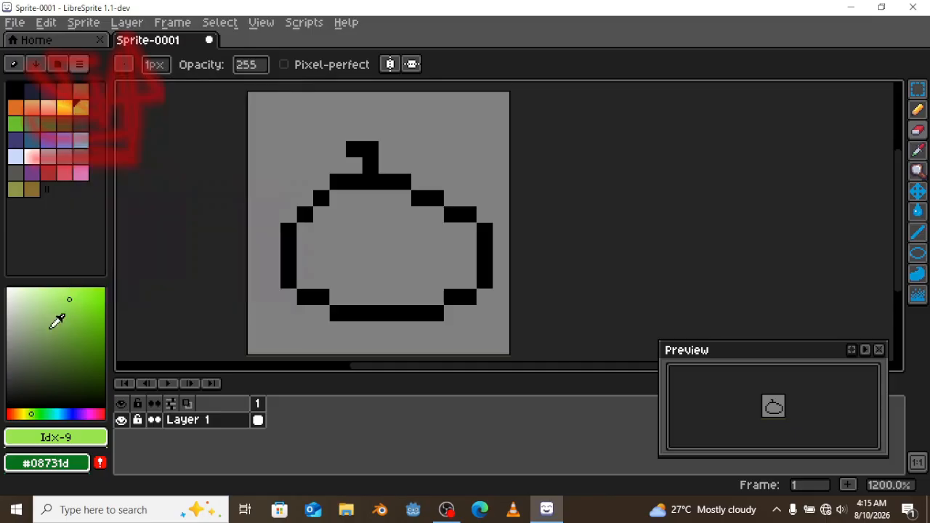
Step: Pick an olive-green foreground color with hue 76, saturation 60 and brightness 69 from the color tint area
mouse_move(52, 329)
left_mouse_down()
mouse_move(63, 345)
mouse_move(33, 298)
mouse_move(10, 382)
mouse_move(19, 307)
mouse_move(4, 328)
mouse_move(4, 383)
mouse_move(3, 312)
mouse_move(10, 323)
mouse_move(85, 317)
mouse_move(7, 314)
mouse_move(97, 315)
mouse_move(41, 315)
left_mouse_up()
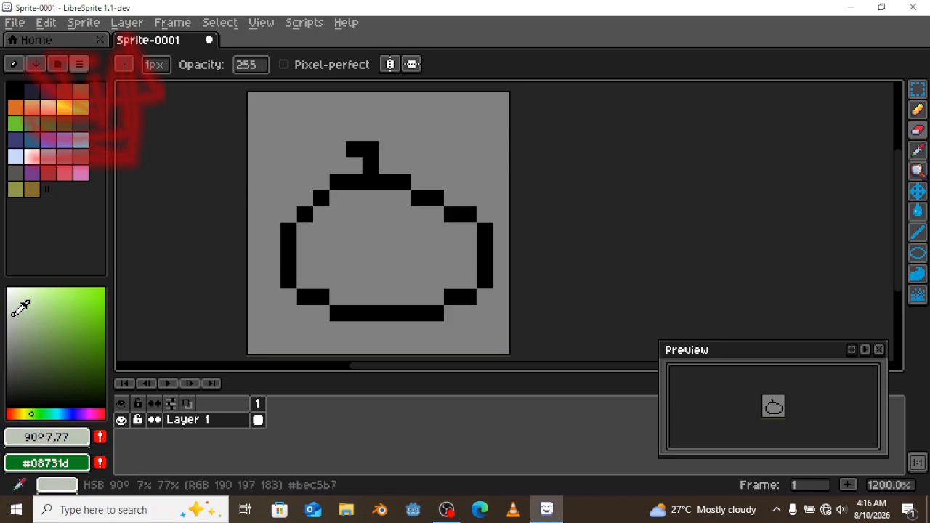
left_click(34, 414)
mouse_move(34, 413)
left_mouse_down()
mouse_move(11, 413)
mouse_move(99, 414)
mouse_move(28, 405)
left_mouse_up()
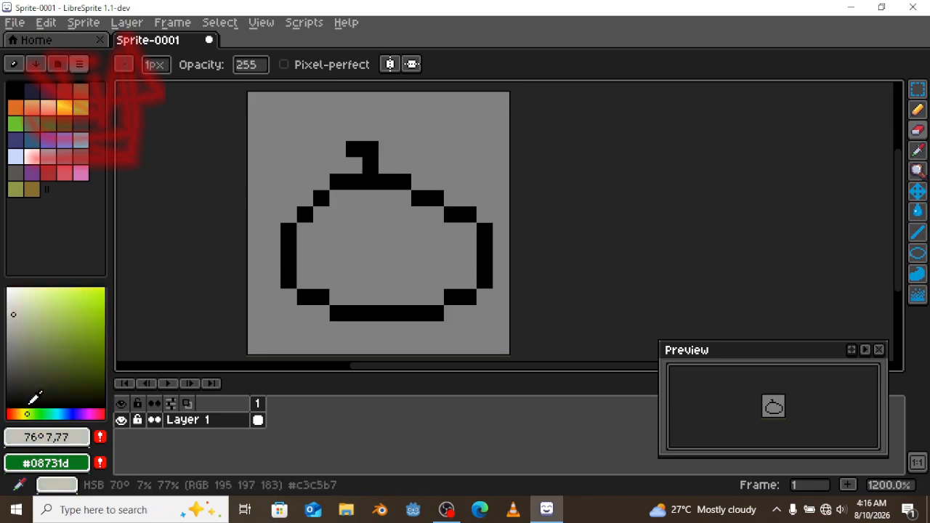
left_click_drag(59, 324, 65, 325)
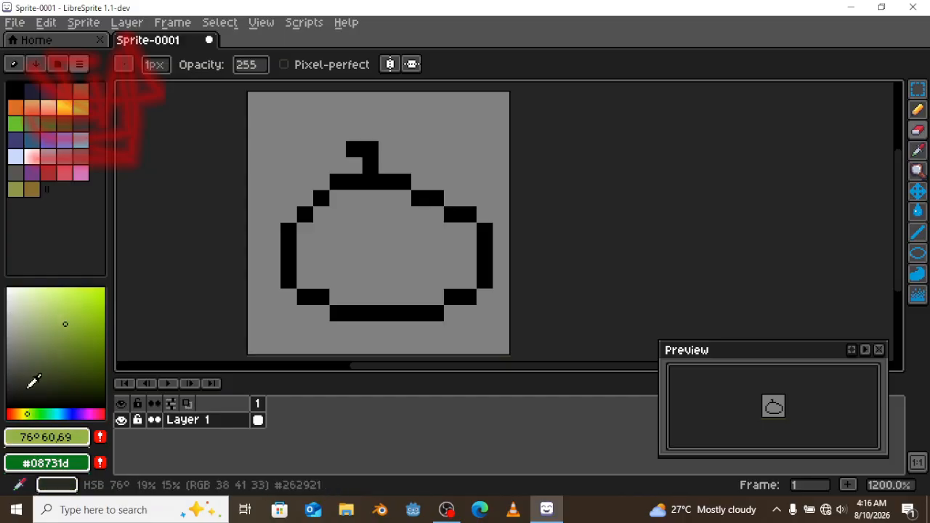
Step: Open the foreground color's editor, try palette-index mode, and mix a light green in RGB mode with values 145, 223, 48
left_click(48, 434)
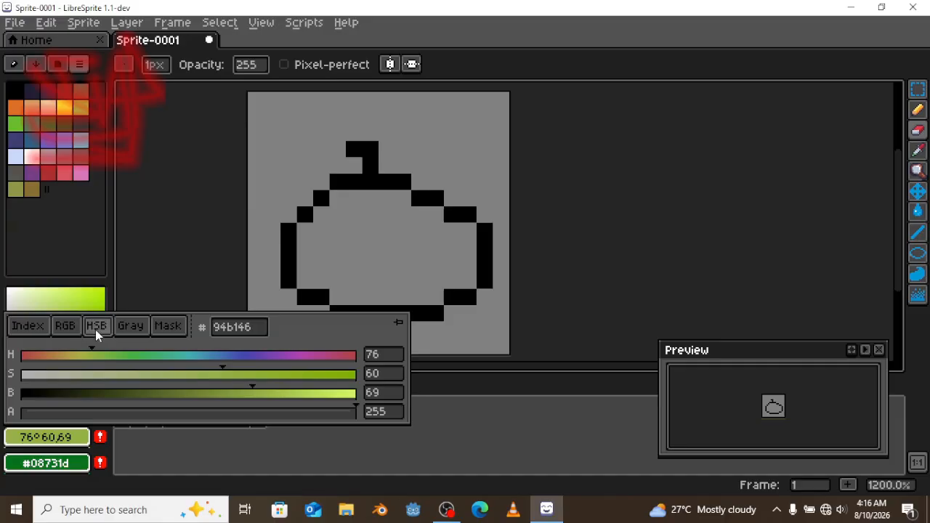
left_click(42, 329)
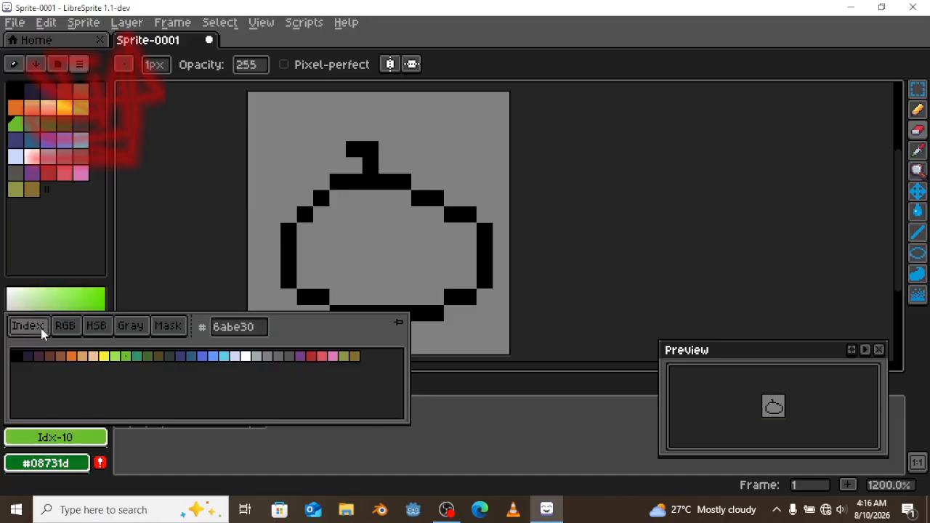
left_click(65, 326)
left_click(63, 356)
left_click_drag(63, 361, 313, 367)
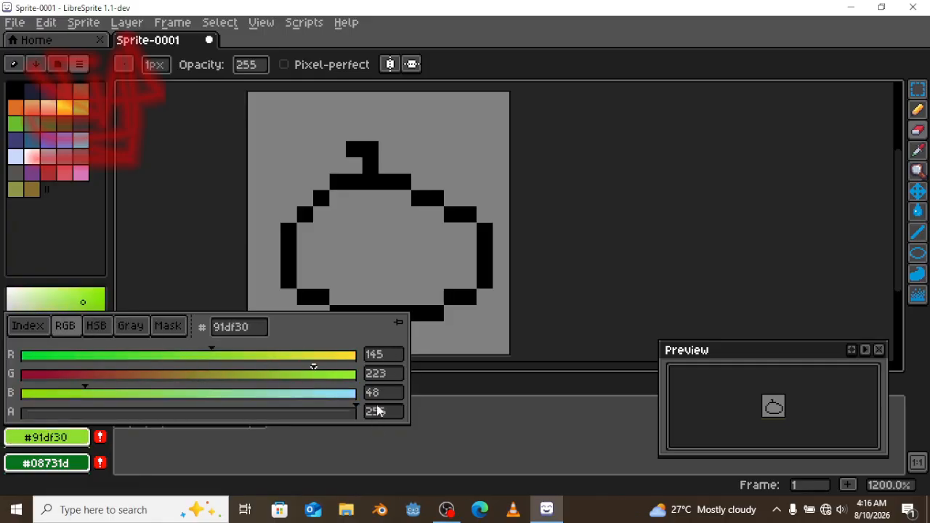
Step: Adjust the foreground color in HSB mode to a purple with hue 275, saturation 78 and brightness 60
left_click(102, 331)
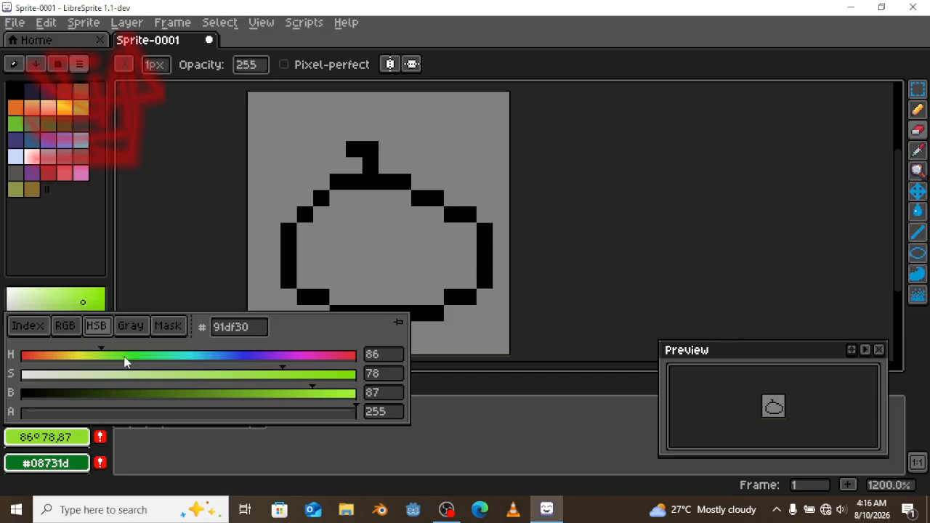
left_click_drag(125, 361, 95, 374)
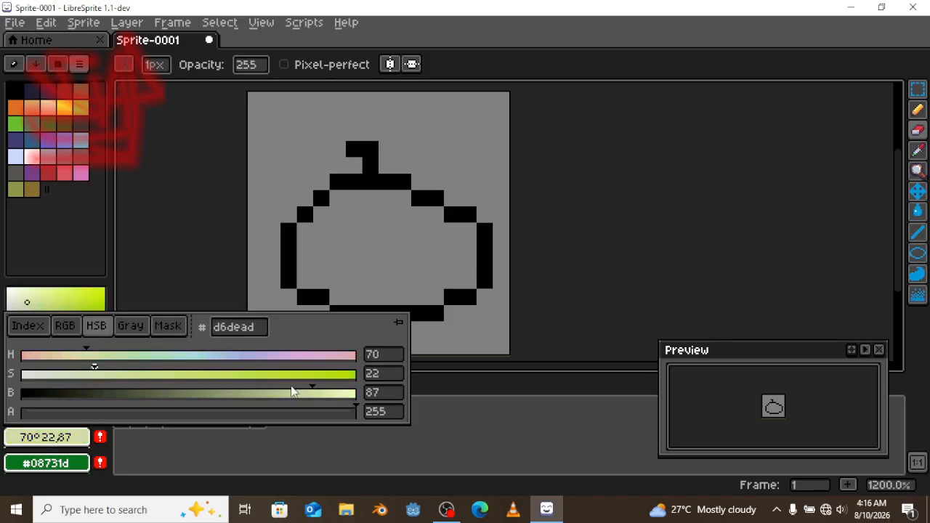
left_click_drag(292, 393, 354, 391)
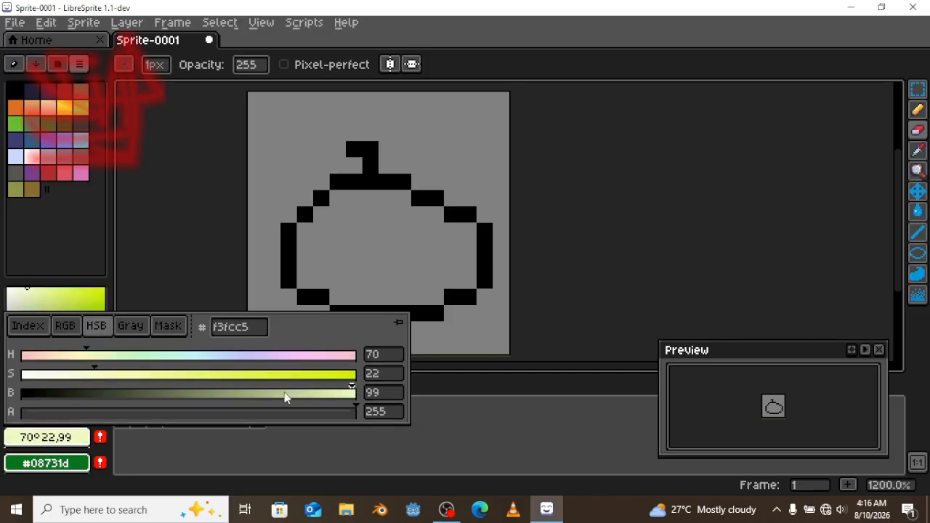
left_click_drag(284, 398, 309, 399)
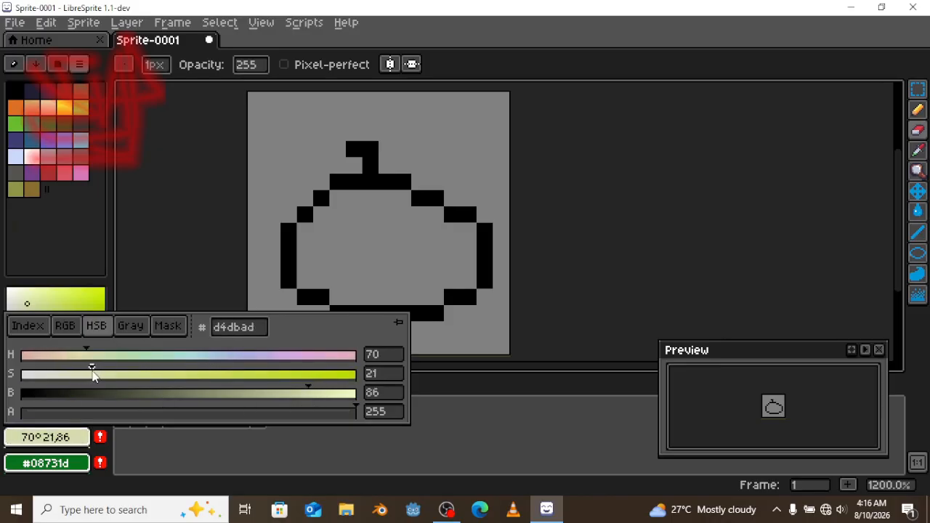
mouse_move(93, 375)
left_mouse_down()
mouse_move(39, 370)
mouse_move(317, 370)
mouse_move(349, 373)
mouse_move(76, 373)
mouse_move(357, 379)
mouse_move(194, 357)
mouse_move(42, 361)
mouse_move(146, 360)
mouse_move(111, 380)
mouse_move(143, 374)
mouse_move(56, 361)
mouse_move(278, 361)
mouse_move(266, 380)
mouse_move(283, 383)
mouse_move(222, 402)
left_mouse_up()
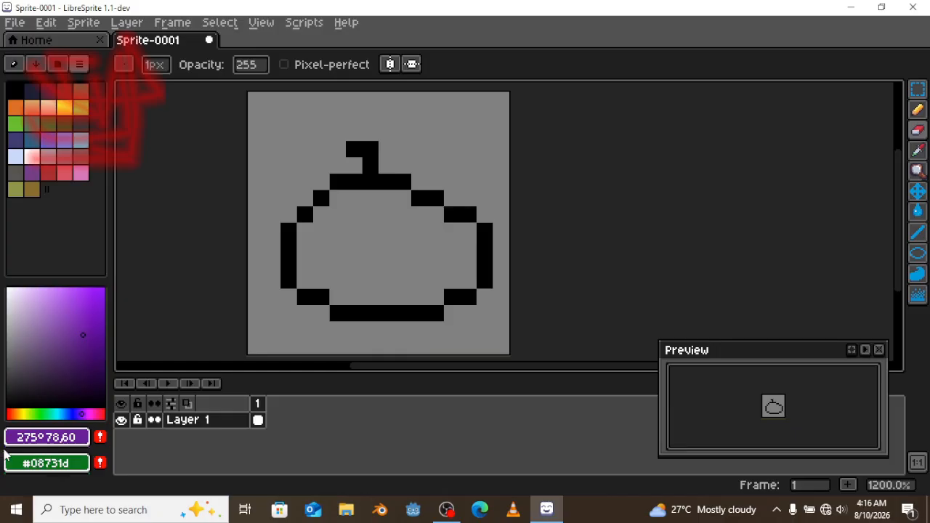
Step: Reopen the foreground color editor, move it clear of the sprite and keep it pinned open
left_click(11, 440)
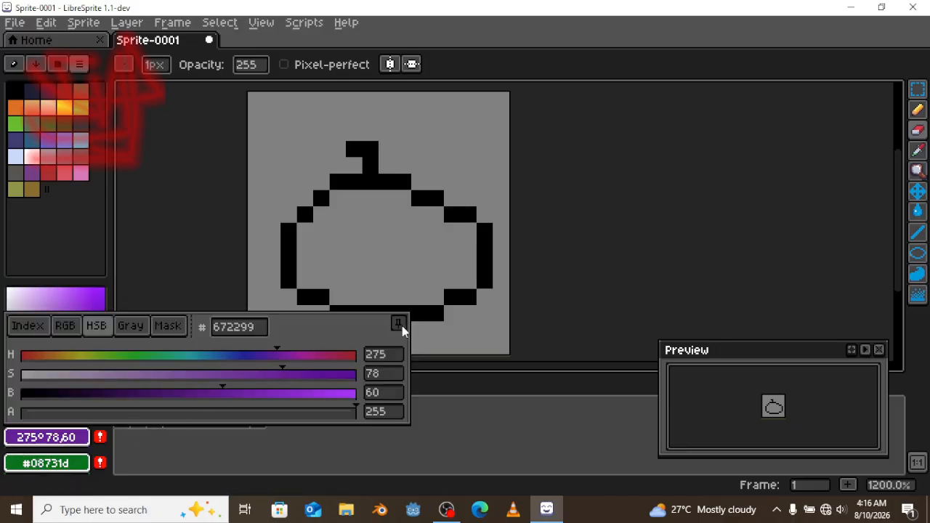
left_click_drag(361, 327, 790, 83)
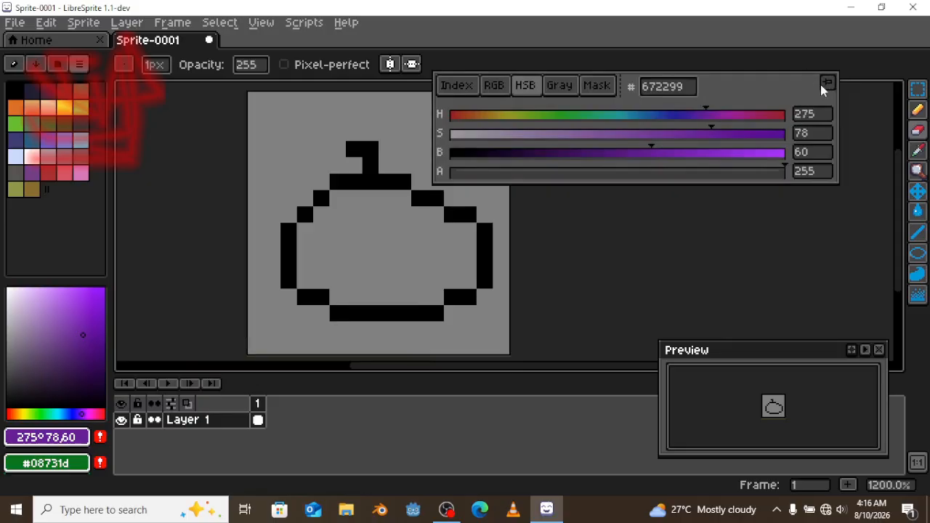
left_click_drag(785, 91, 867, 46)
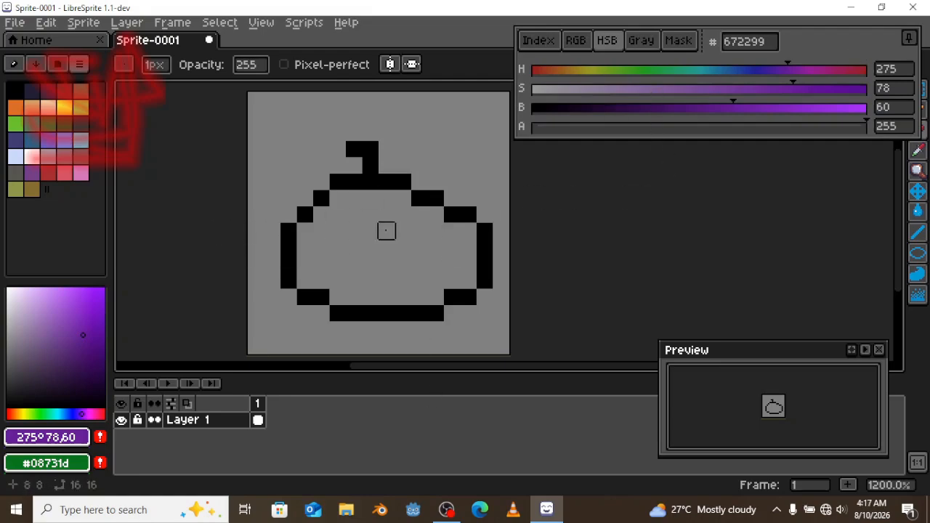
Step: Bucket-fill the fruit's interior with purple, and refill it with green at hue 132, saturation 57, brightness 53
key("g")
left_click(363, 214)
left_click(656, 79)
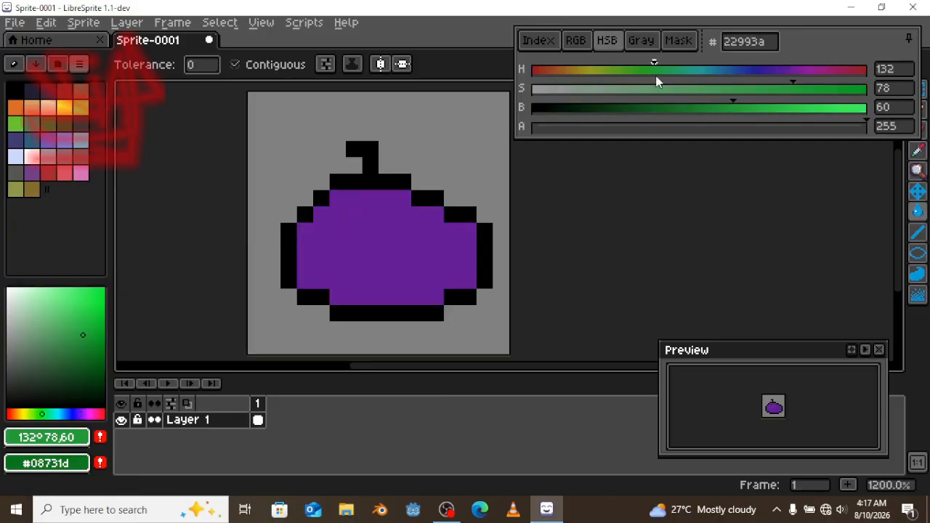
left_click(724, 90)
left_click_drag(735, 107, 706, 100)
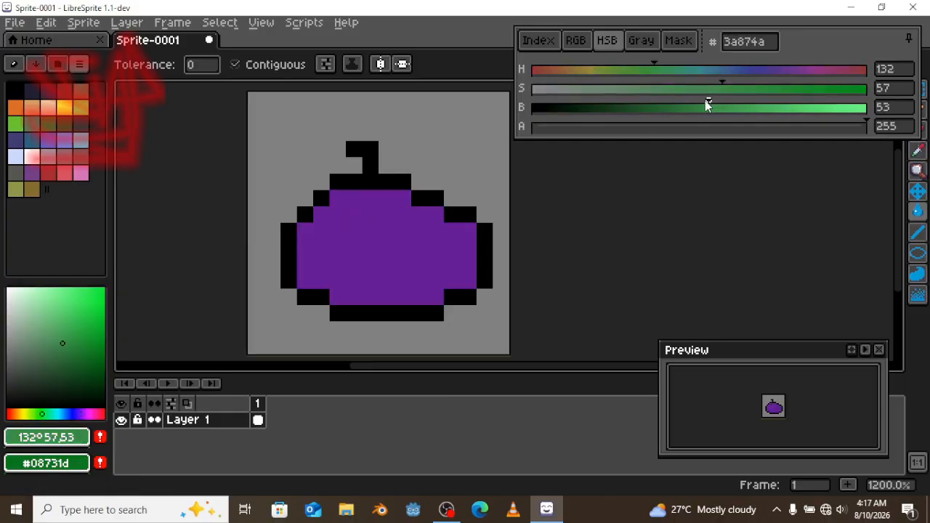
left_click(387, 234)
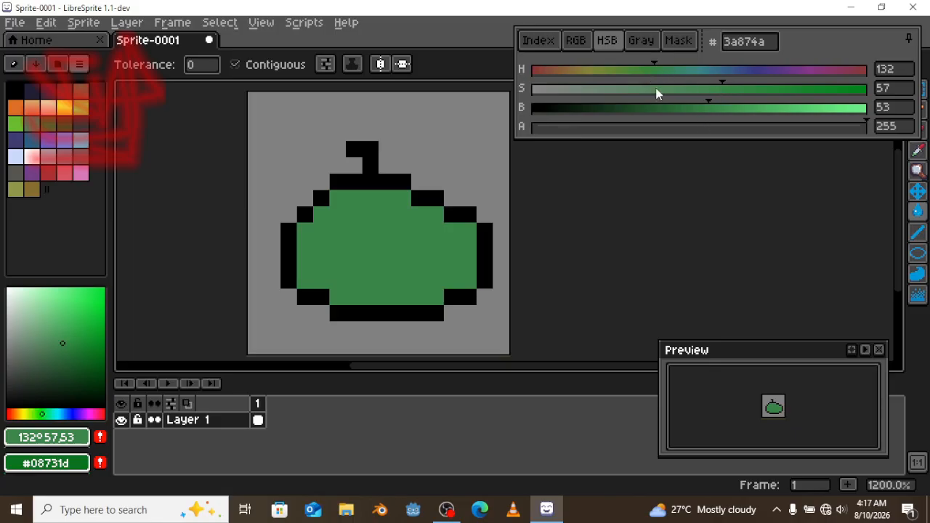
Step: Set the foreground to dark brown (hue 29, saturation 71, brightness 18) and fill the stem and the outline's left side
left_click_drag(630, 70, 560, 80)
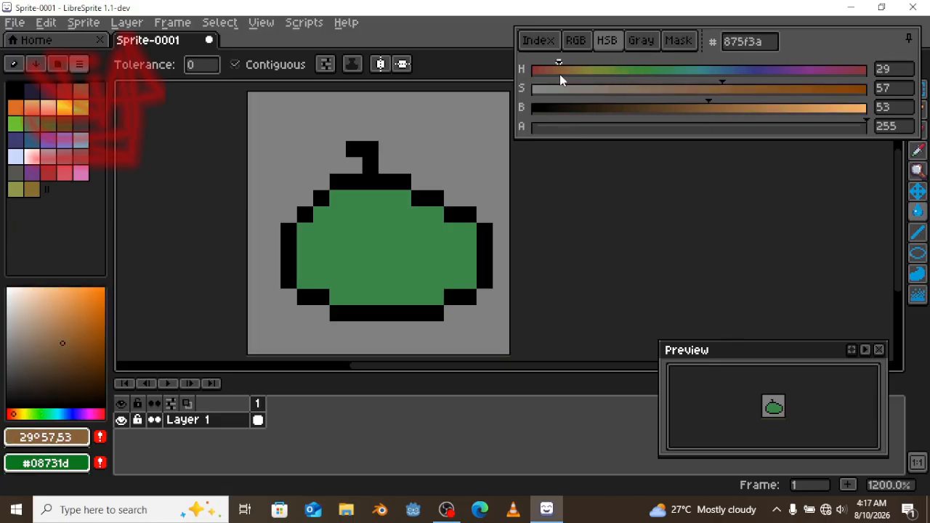
left_click_drag(626, 109, 596, 111)
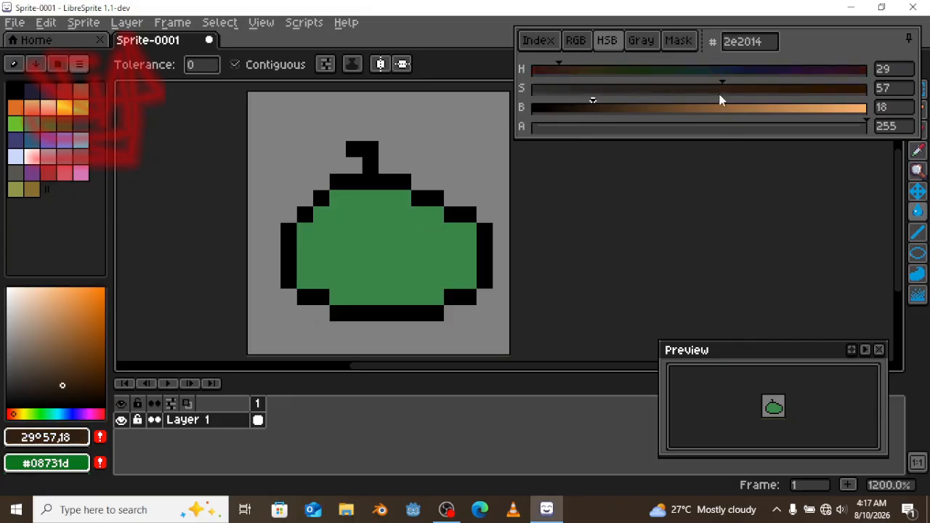
left_click_drag(720, 100, 770, 95)
left_click(362, 177)
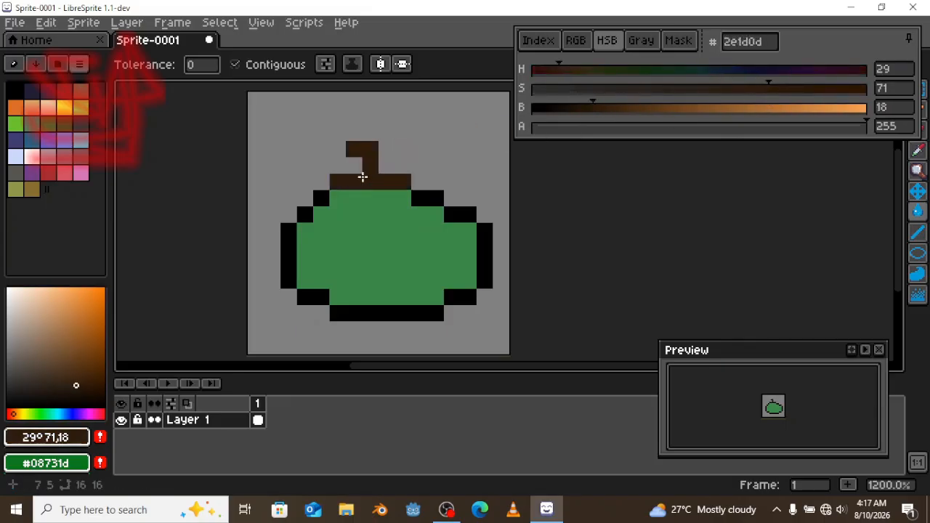
left_click(322, 200)
left_click(304, 214)
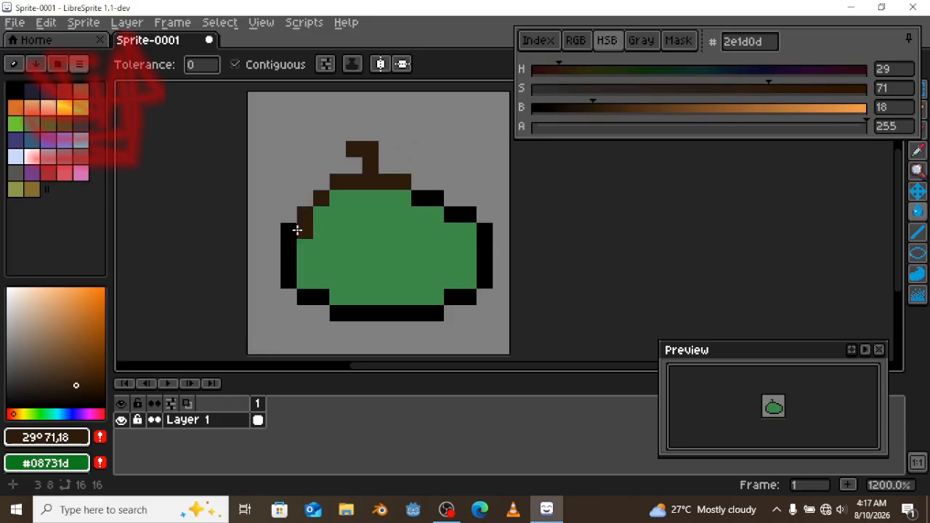
left_click(289, 240)
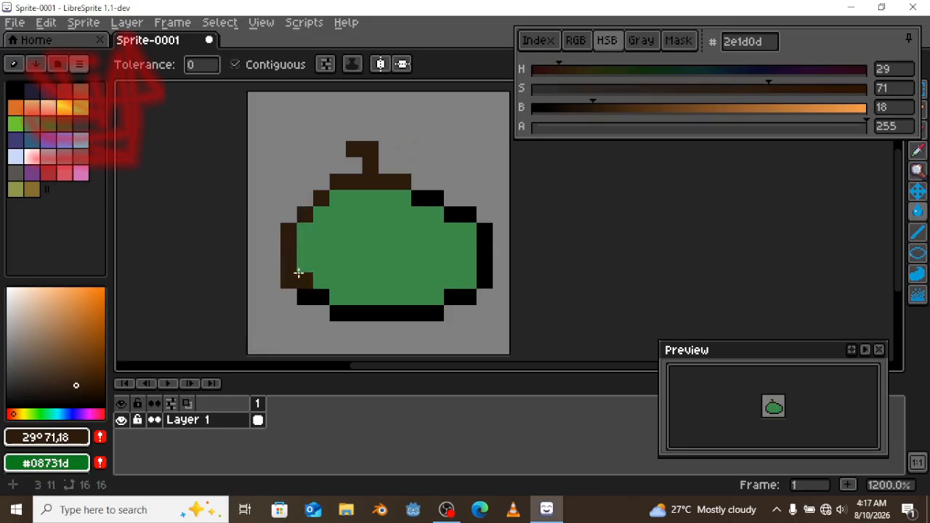
Step: Lower the brown's brightness to 13 and refill the stem, the outline's left side and its bottom edge
left_click(574, 114)
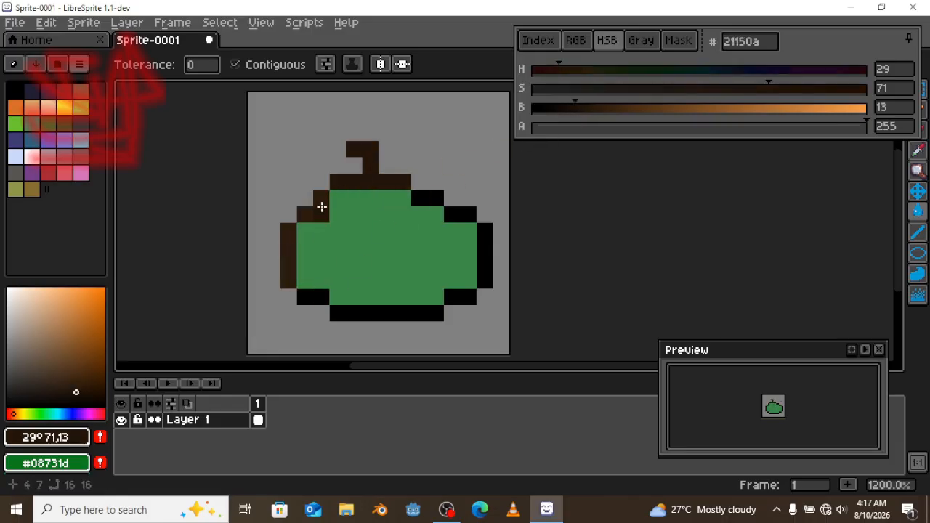
left_click(322, 298)
left_click(356, 312)
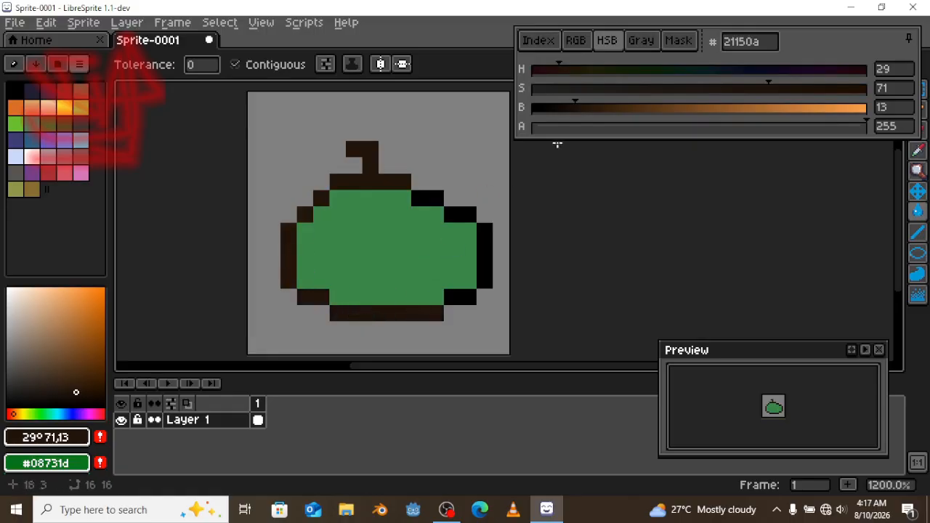
Step: Fill the outline's right side with brown at hue 29, saturation 64, brightness 26, and refill it at saturation 58, brightness 21
left_click_drag(594, 109, 620, 108)
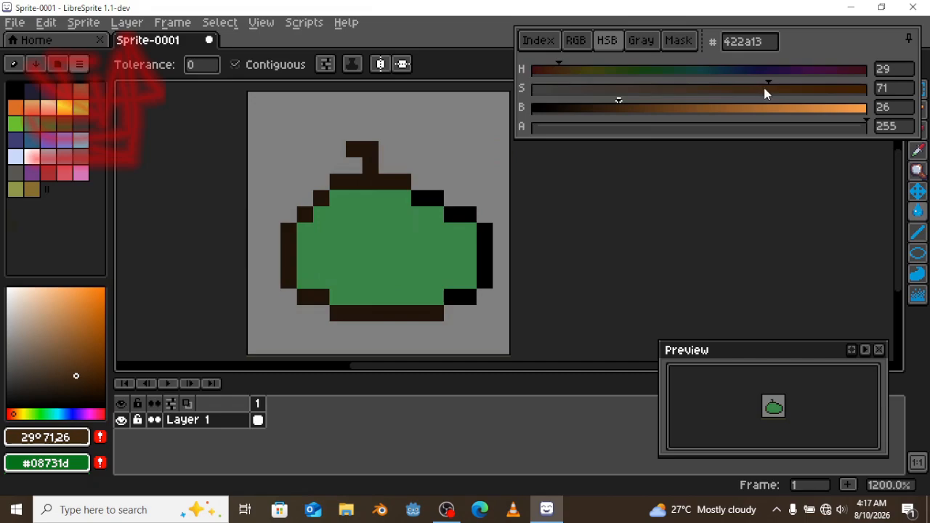
left_click_drag(765, 93, 747, 93)
mouse_move(420, 198)
left_mouse_down()
mouse_move(471, 216)
mouse_move(482, 234)
mouse_move(485, 285)
left_mouse_up()
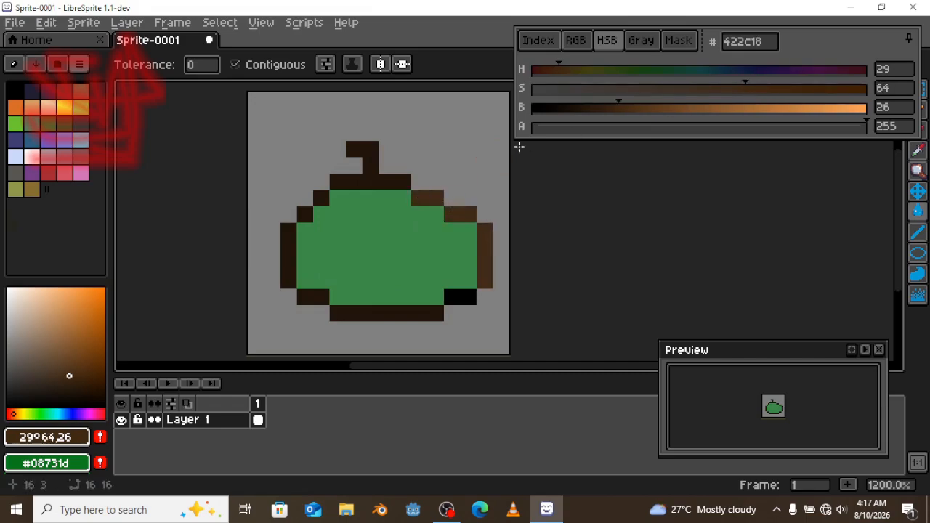
left_click_drag(613, 109, 608, 106)
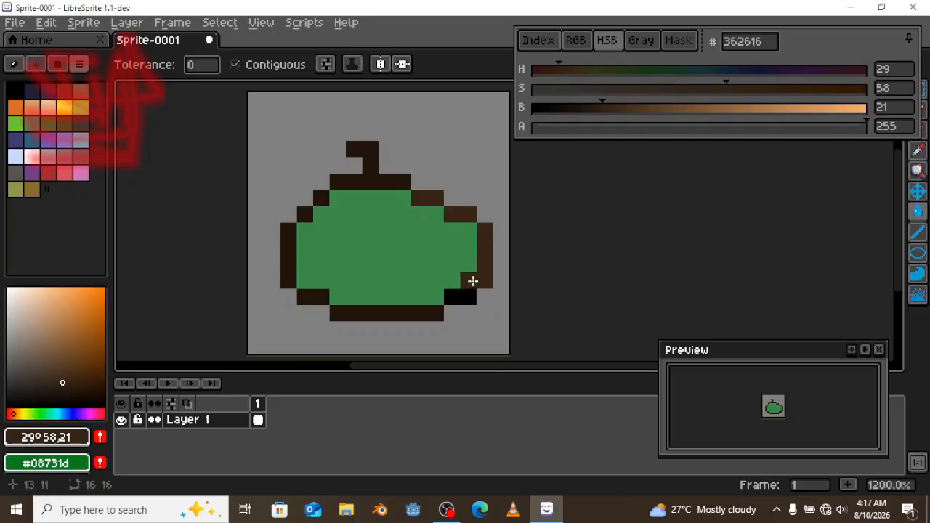
left_click_drag(467, 293, 452, 297)
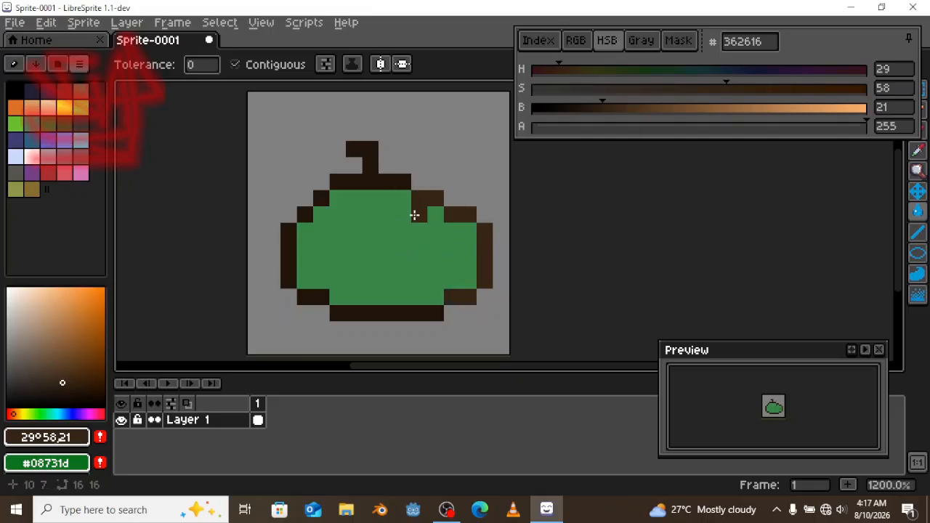
Step: Examine the outline's dark and light brown shading at several zoom levels
key("z")
scroll(415, 216, "down", 2)
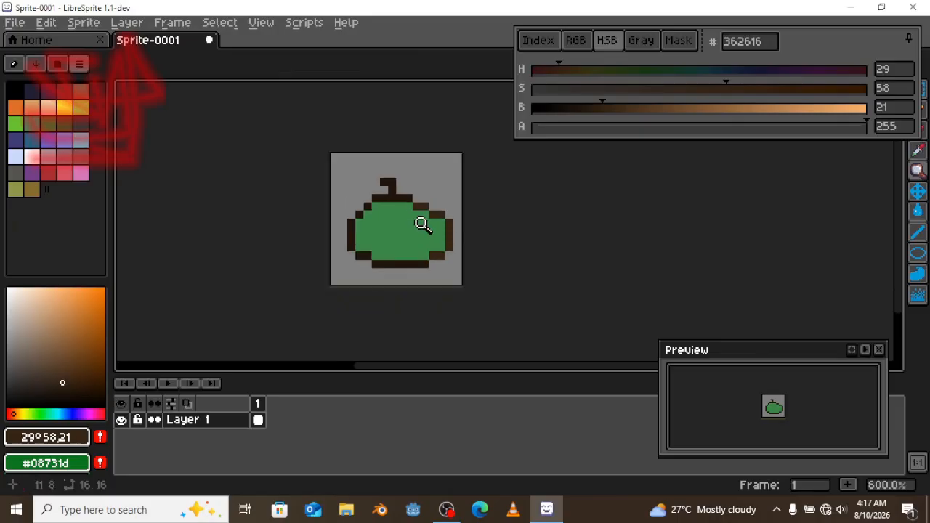
scroll(422, 224, "down", 3)
scroll(394, 218, "down", 1)
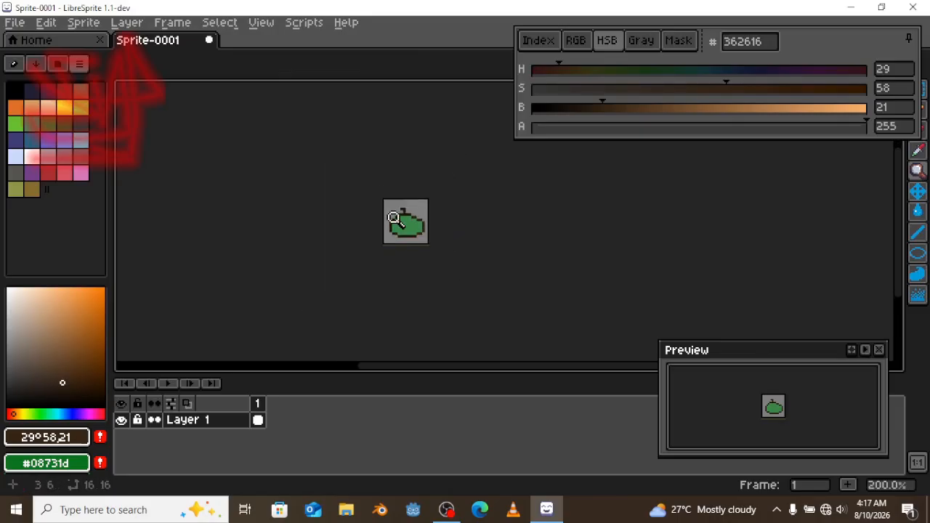
scroll(393, 218, "up", 5)
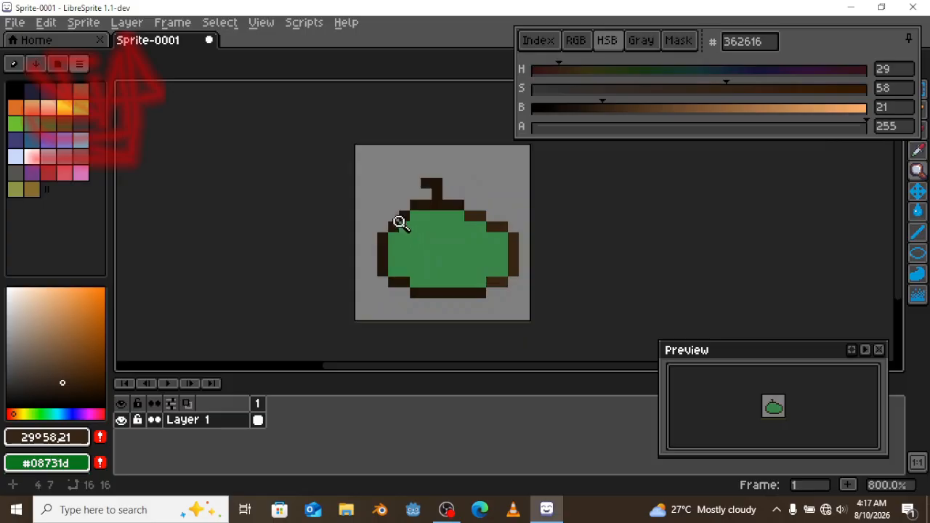
left_click_drag(399, 222, 367, 205)
scroll(366, 204, "down", 1)
scroll(399, 216, "up", 2)
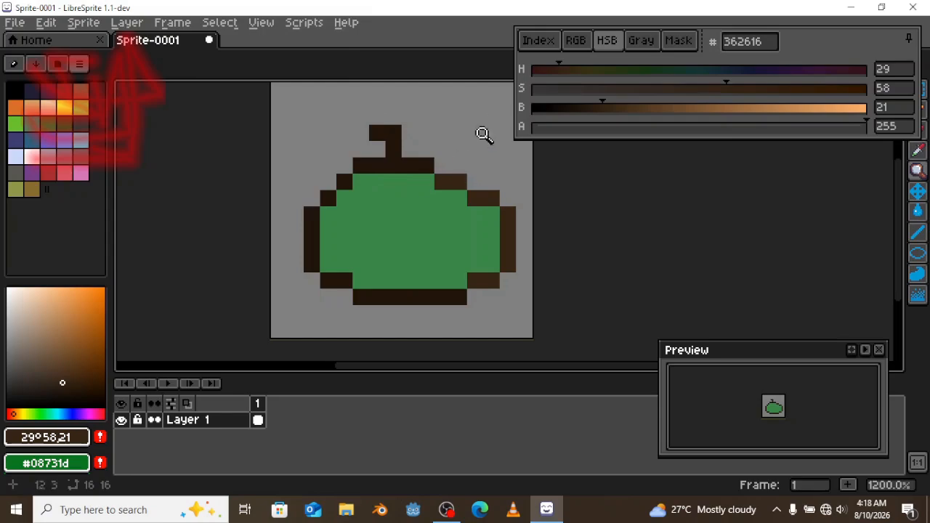
Step: Pencil a small brown mark in the sprite's upper-right corner, rework its pixels and erase it
key("b")
left_click_drag(502, 96, 488, 122)
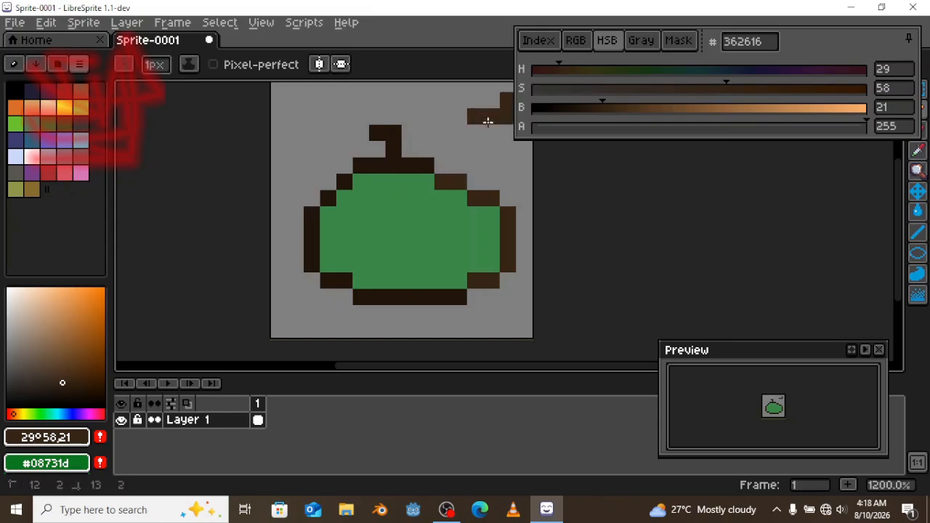
left_click_drag(462, 150, 430, 215)
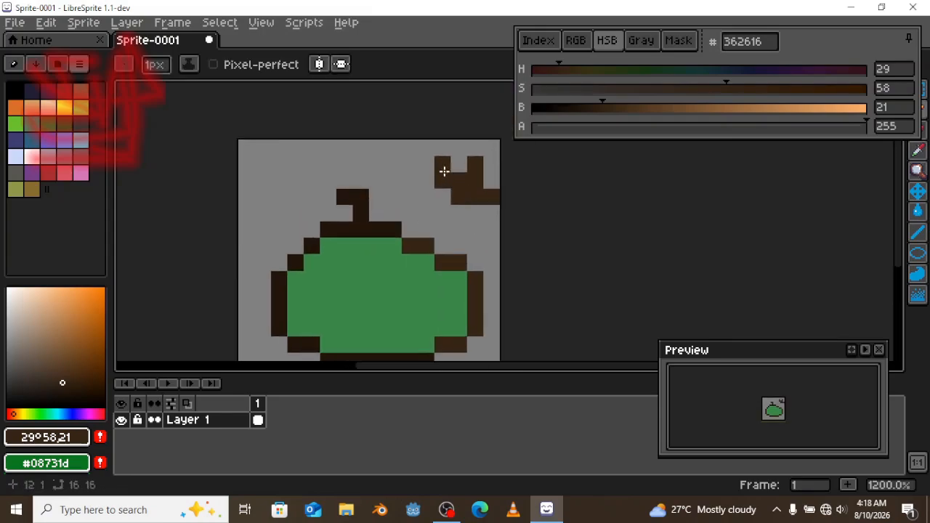
key("e")
left_click(461, 178)
left_click(490, 195)
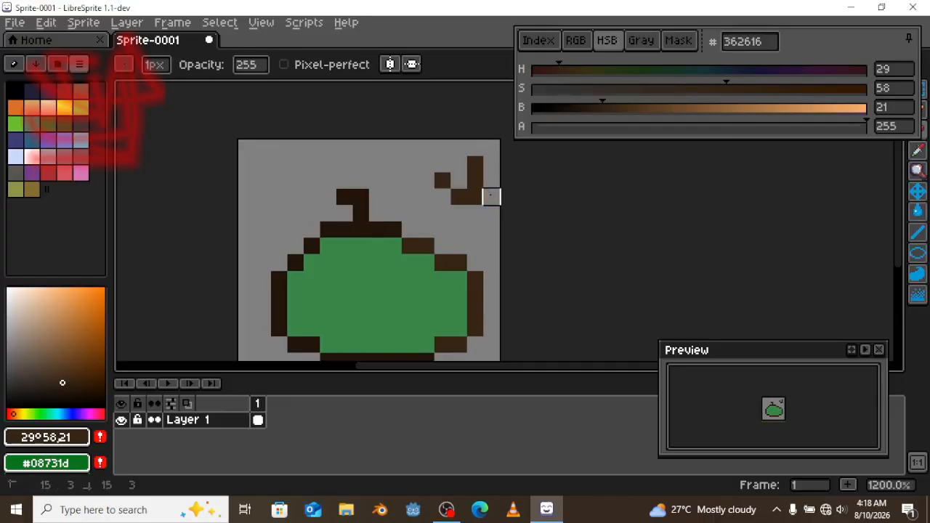
key("b")
left_click_drag(488, 188, 469, 220)
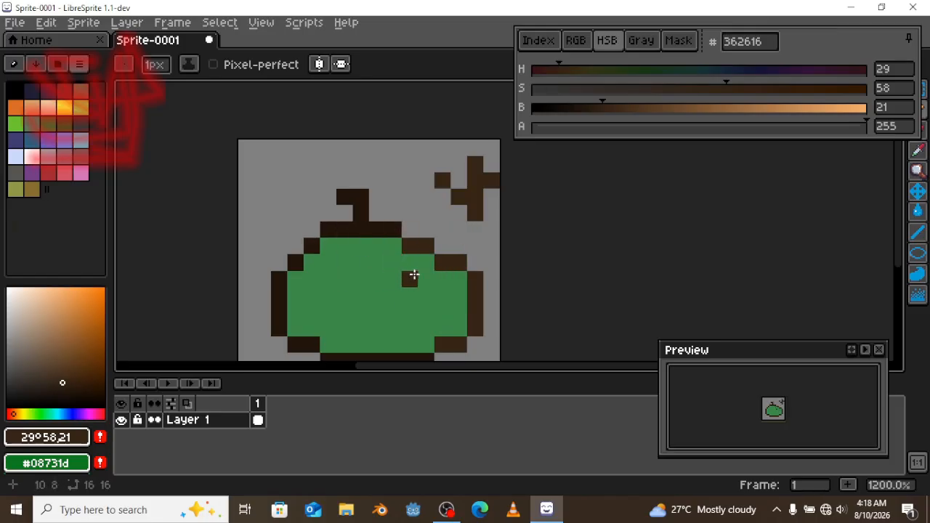
left_click_drag(411, 276, 404, 204)
key("e")
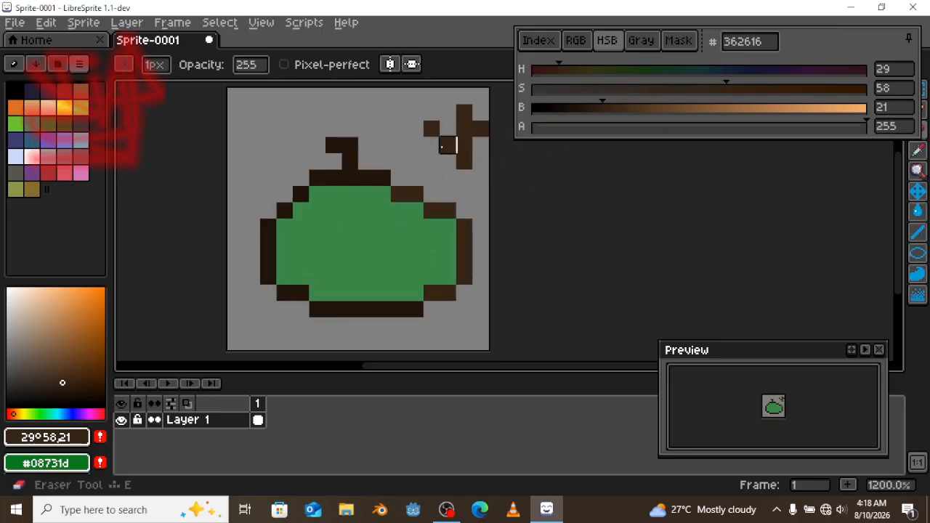
mouse_move(465, 161)
left_mouse_down()
mouse_move(445, 129)
mouse_move(431, 128)
mouse_move(464, 112)
left_mouse_up()
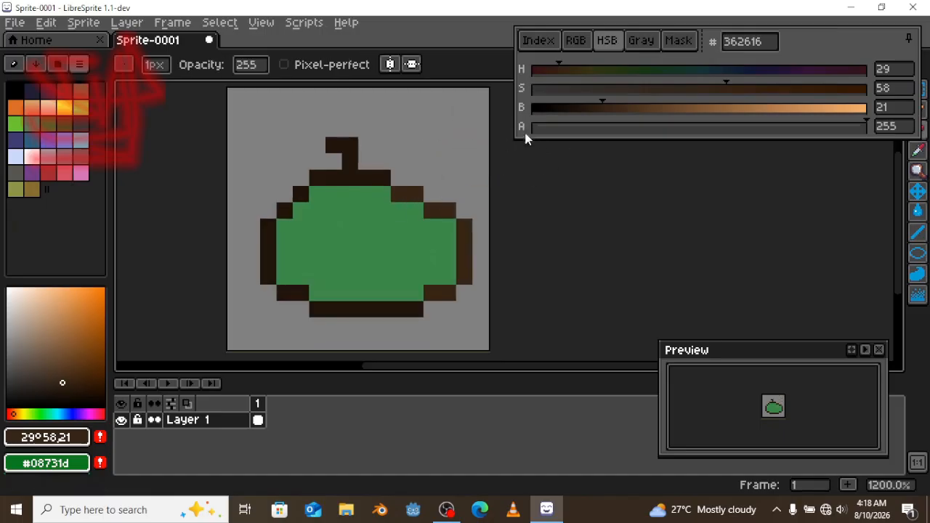
Step: Sample the fruit's green, lower its brightness to 44, pencil a shading boundary across the interior and fill the area left of and below it
left_click(390, 220, "alt")
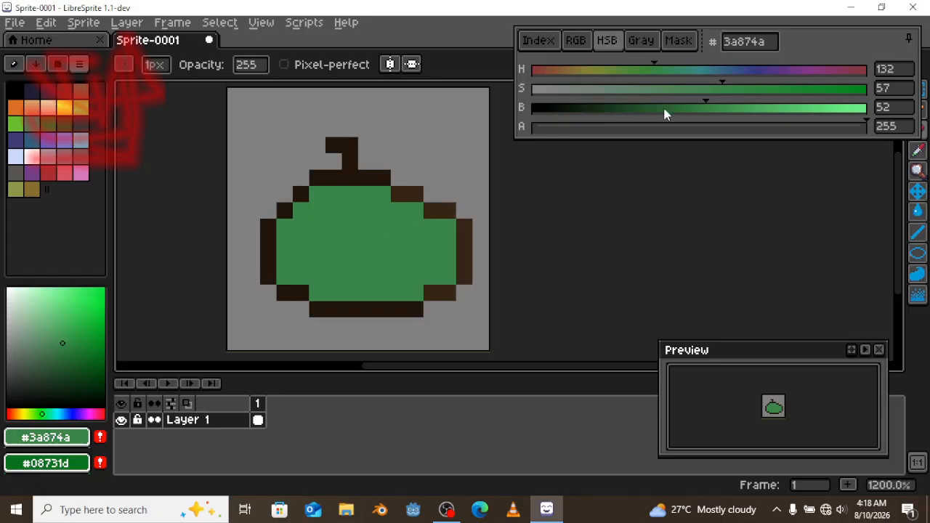
left_click(678, 109)
key("b")
left_click(357, 197)
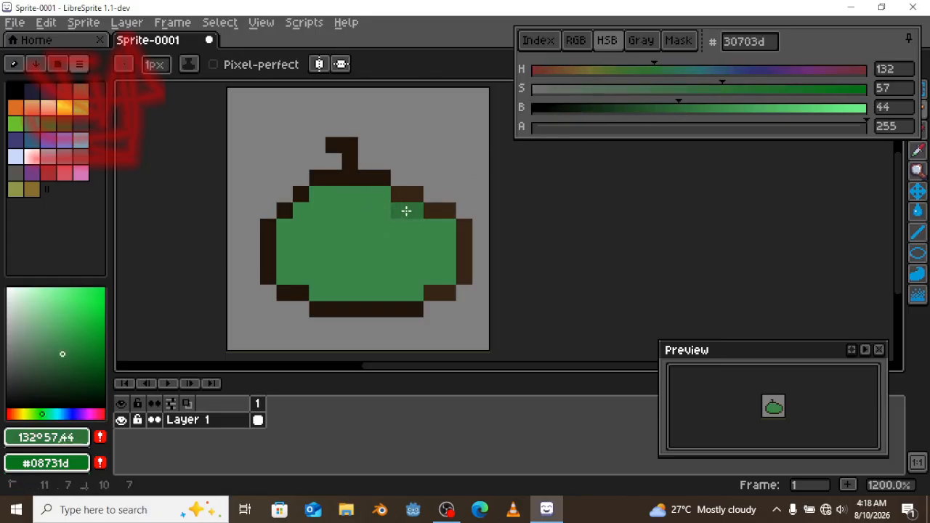
mouse_move(406, 210)
left_mouse_down()
mouse_move(386, 197)
mouse_move(332, 199)
mouse_move(365, 215)
mouse_move(362, 266)
mouse_move(431, 272)
mouse_move(414, 269)
left_mouse_up()
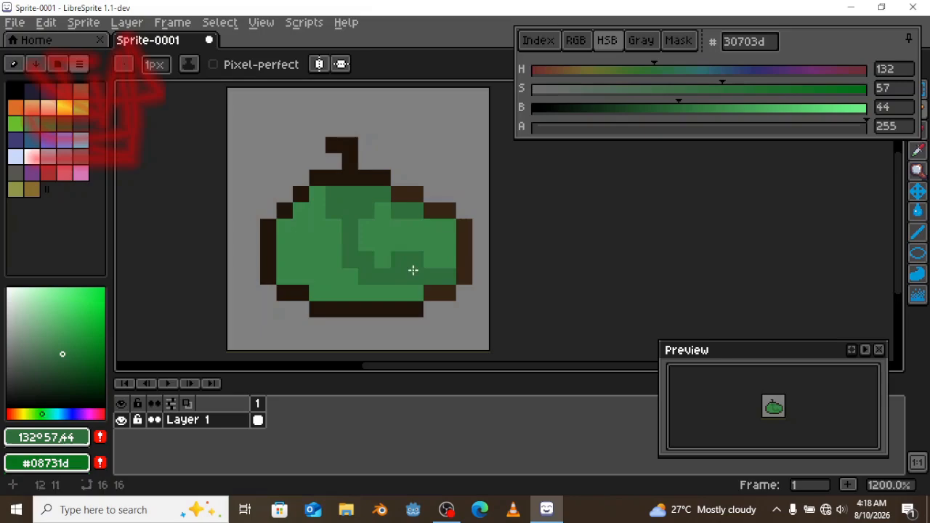
left_click(364, 245)
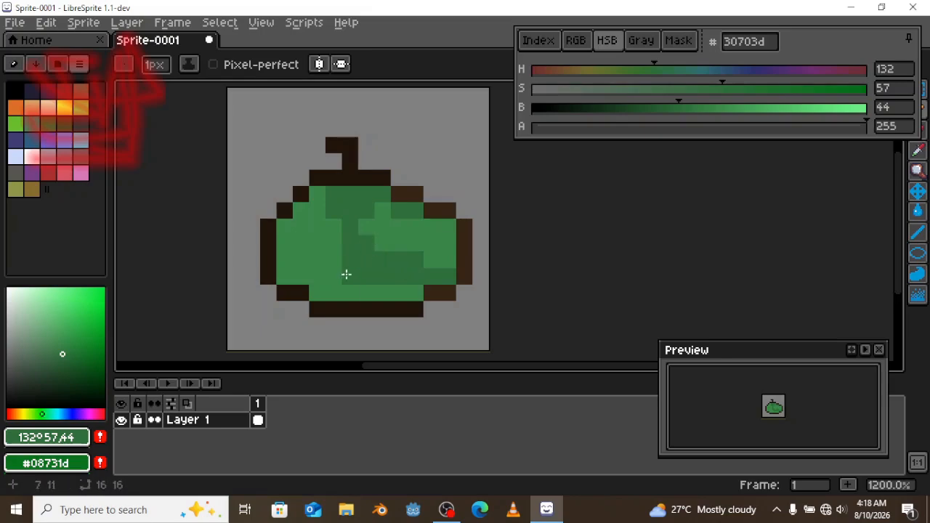
key("g")
left_click(326, 262)
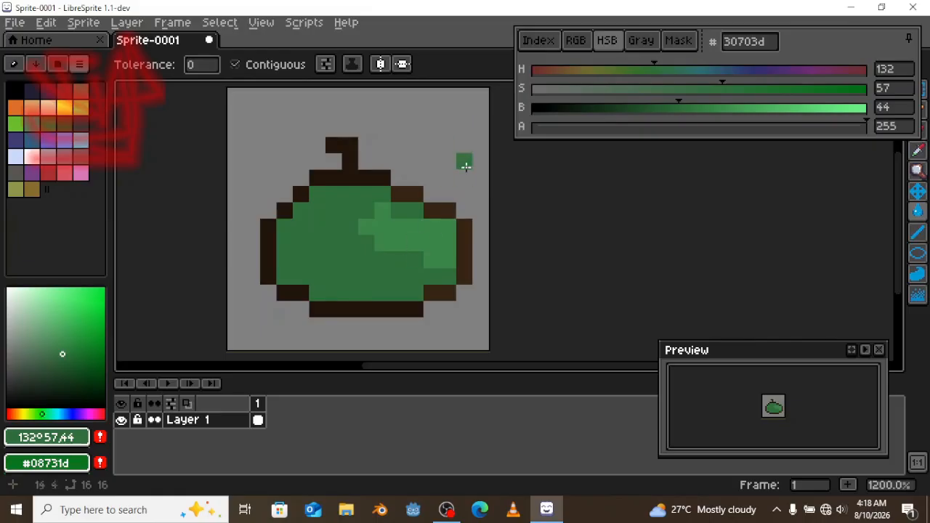
Step: Try to extend the highlight along the fruit's right edge with the sampled lighter green
left_click(414, 238)
left_click(439, 237, "alt")
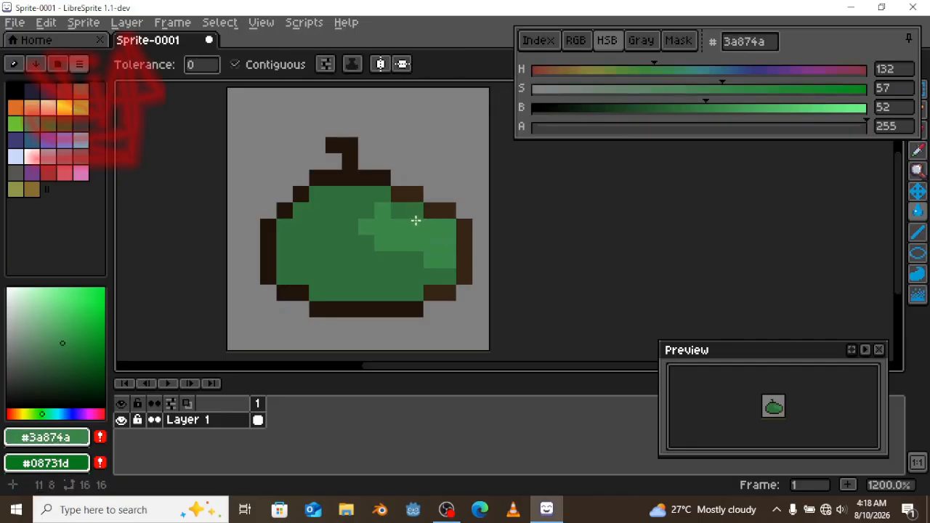
key("b")
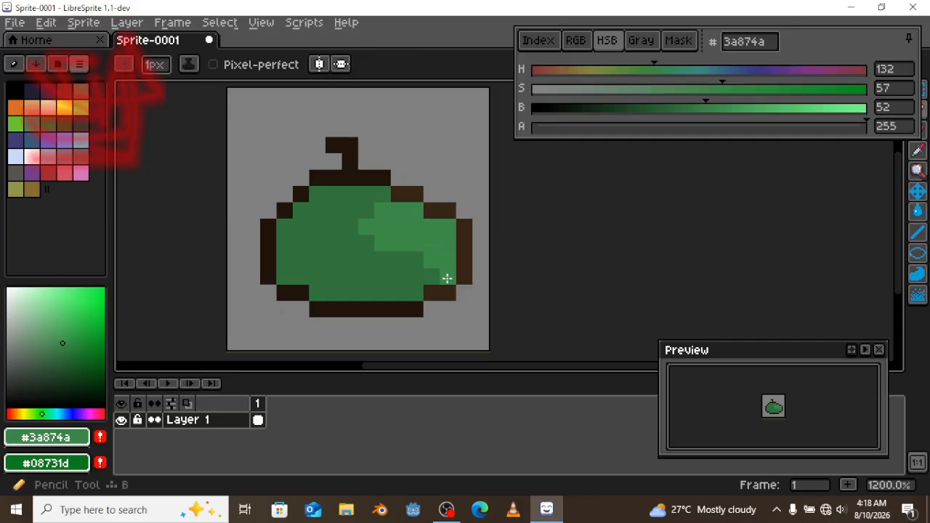
left_click(448, 276)
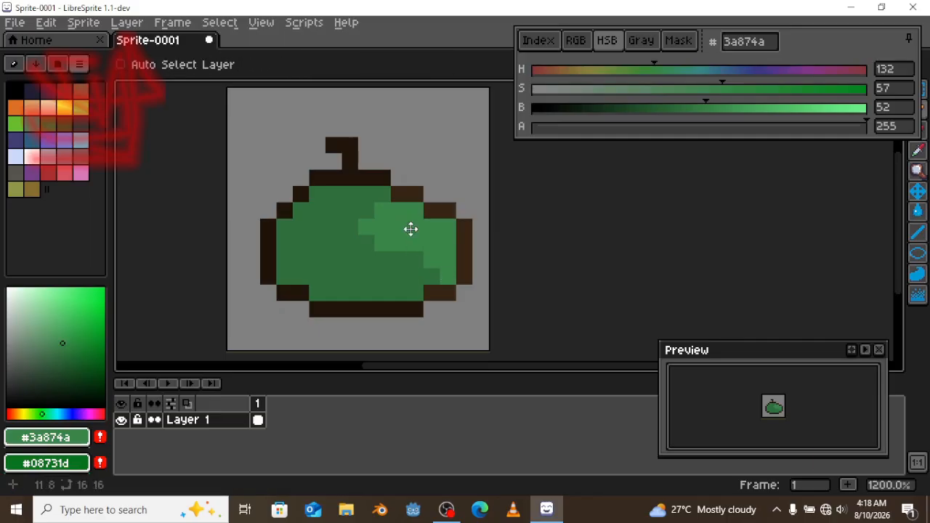
key("ctrl+z")
Step: Sample the fruit's darker green and pencil it over pixels at the highlight's right edge
key("z")
scroll(426, 224, "down", 4)
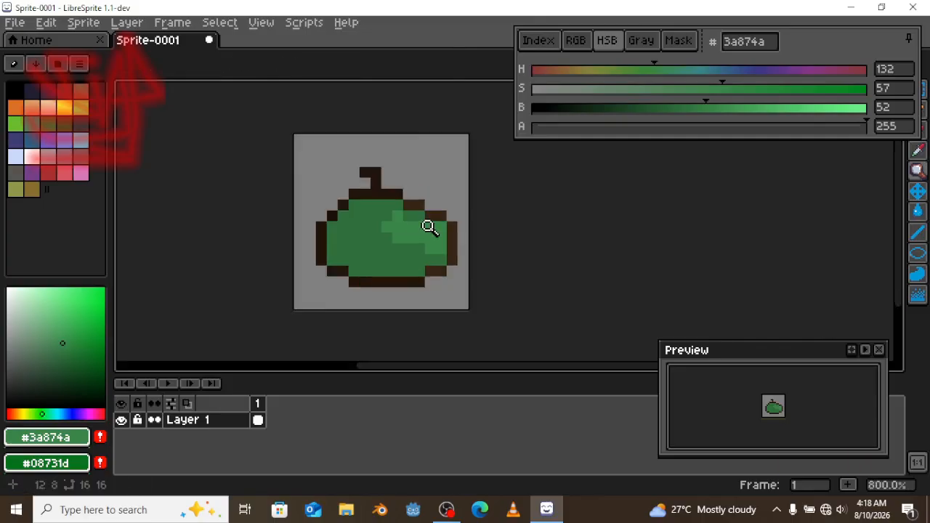
scroll(385, 202, "up", 4)
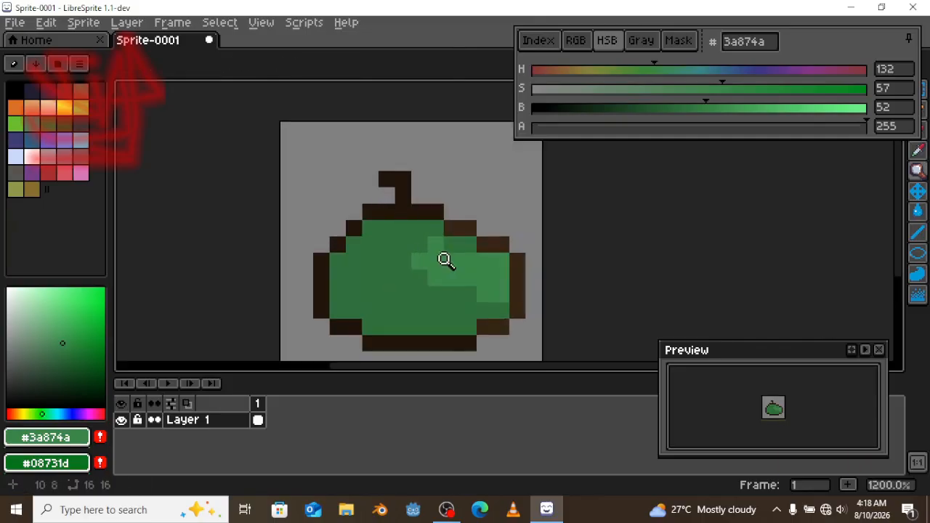
left_click(467, 293, "alt")
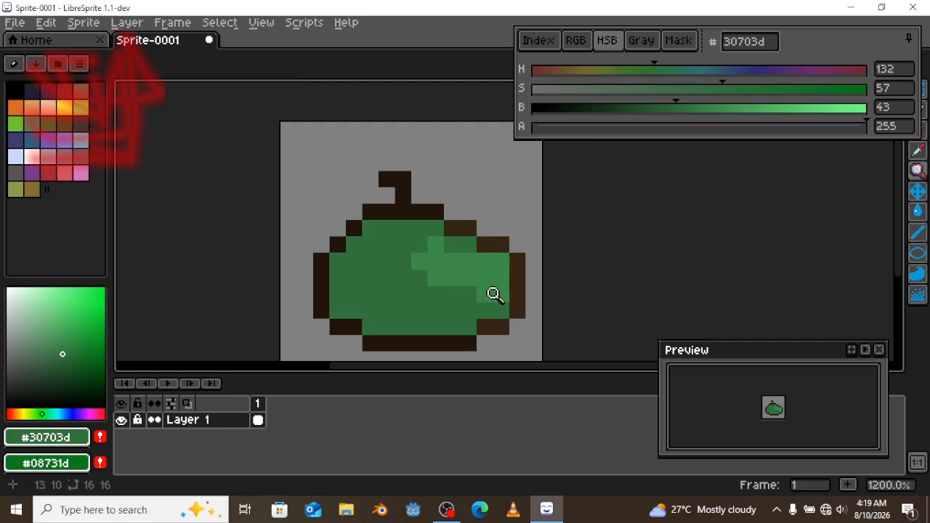
key("b")
left_click_drag(502, 289, 506, 262)
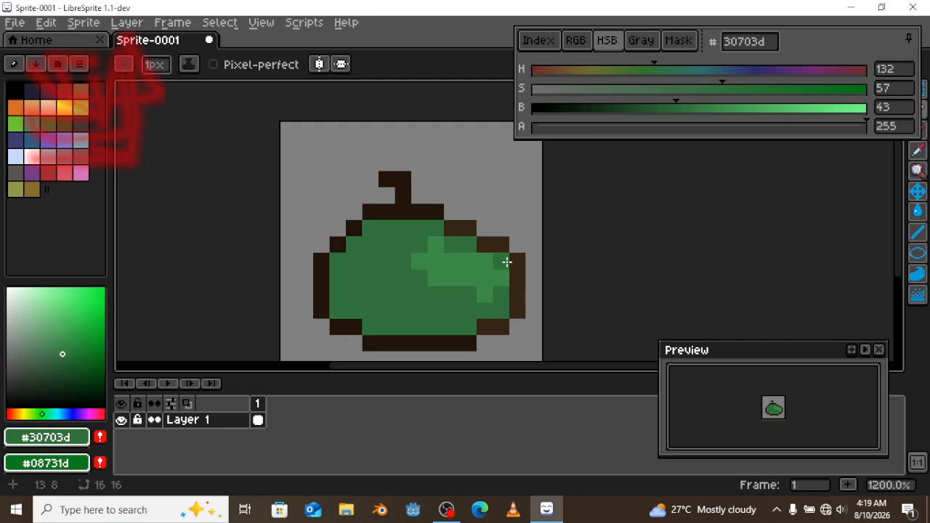
Step: Set the foreground hue to 5, pencil reddish marks outside the fruit's lower-left edge and undo them
key("z")
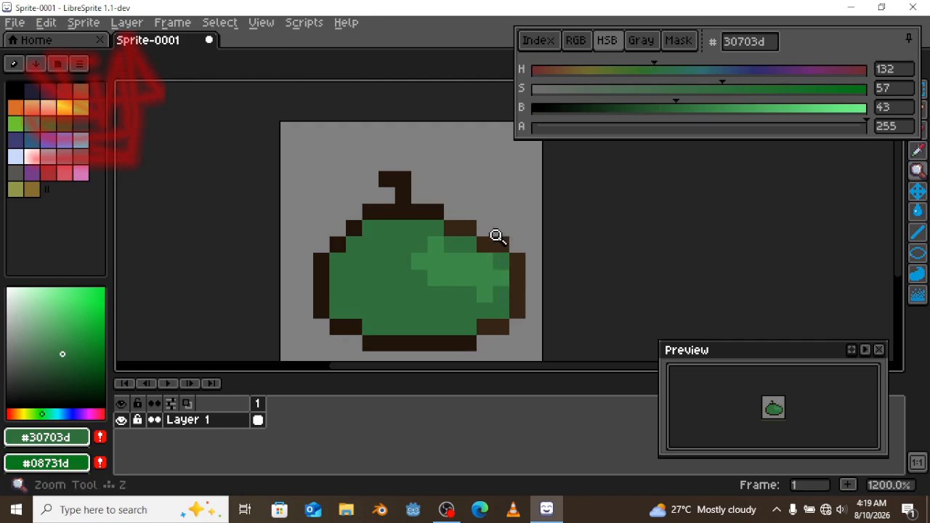
scroll(496, 237, "down", 2)
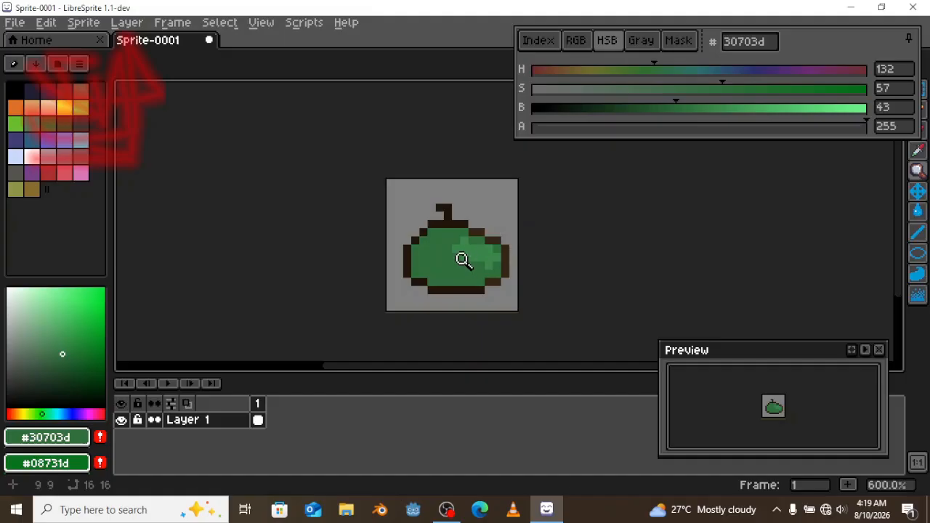
scroll(408, 270, "up", 3)
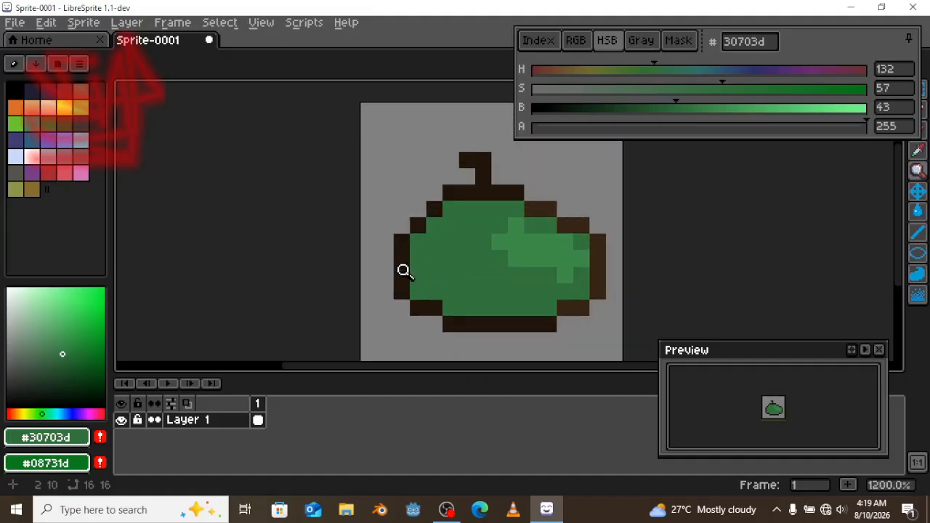
left_click(535, 70)
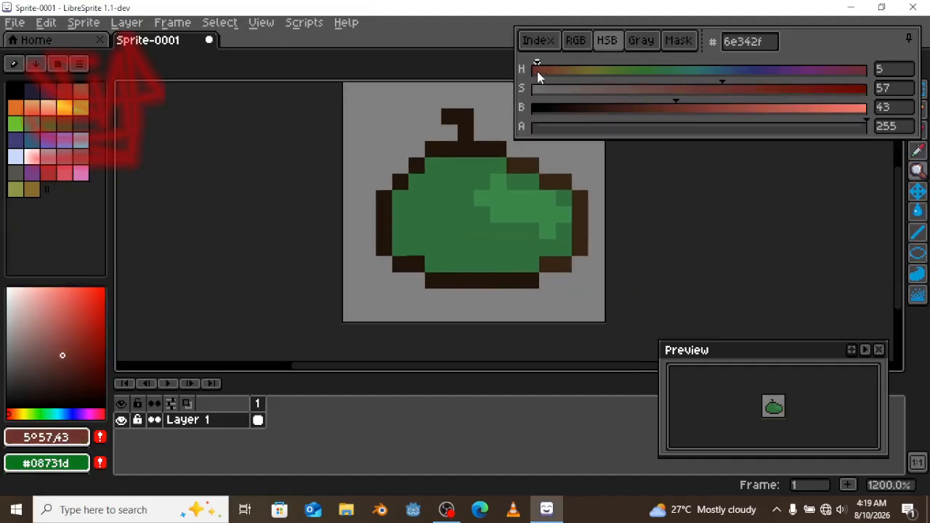
key("b")
left_click(369, 297)
left_click_drag(353, 317, 361, 319)
left_click_drag(374, 284, 393, 301)
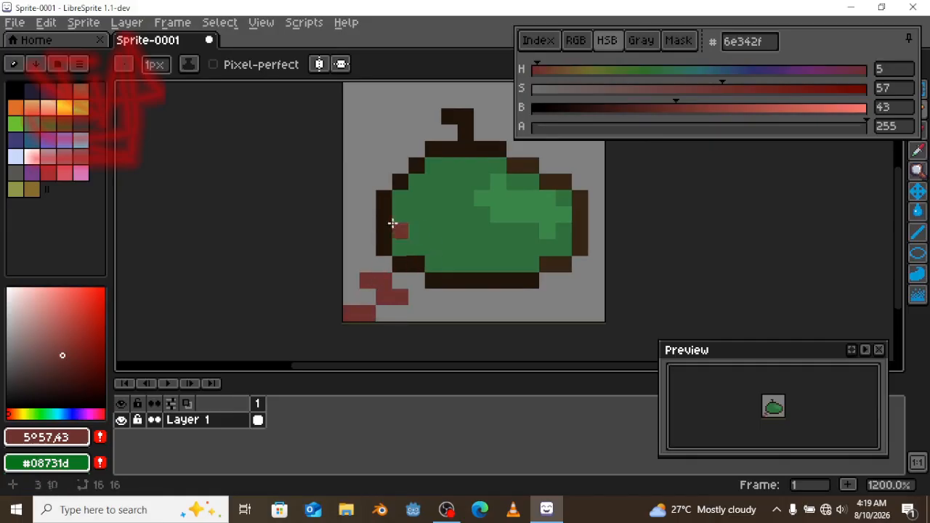
key("ctrl+z")
key("ctrl+z")
key("ctrl+z")
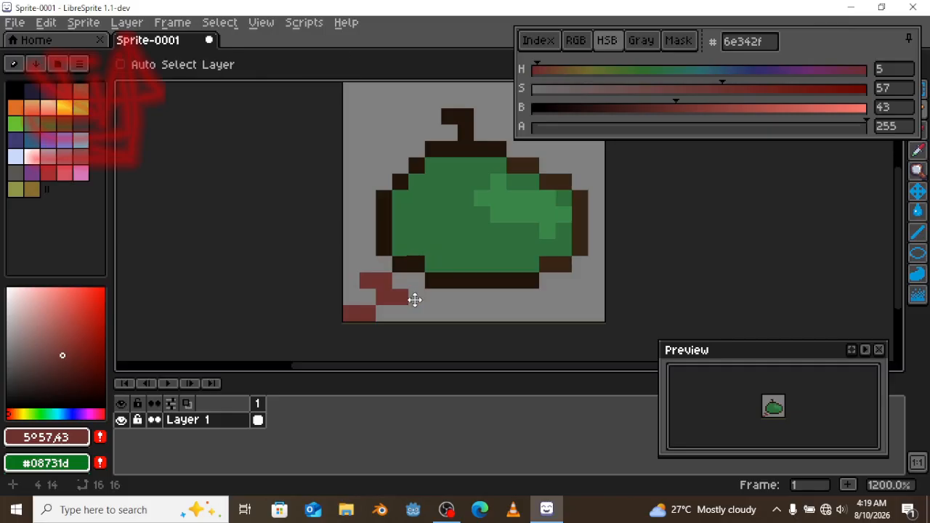
Step: Sample the fruit's darker green and adjust the foreground to saturation 68 and brightness 27
left_click(460, 182, "alt")
left_click(648, 108)
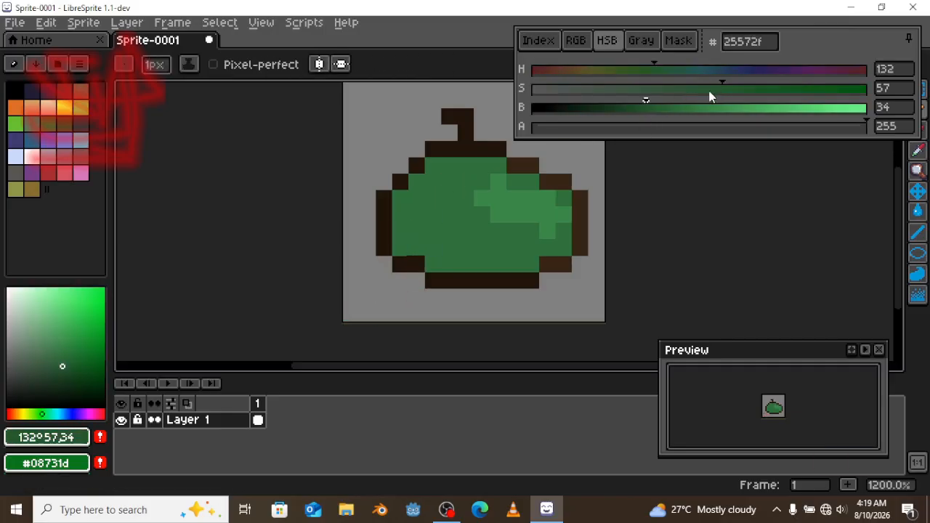
left_click_drag(729, 90, 744, 92)
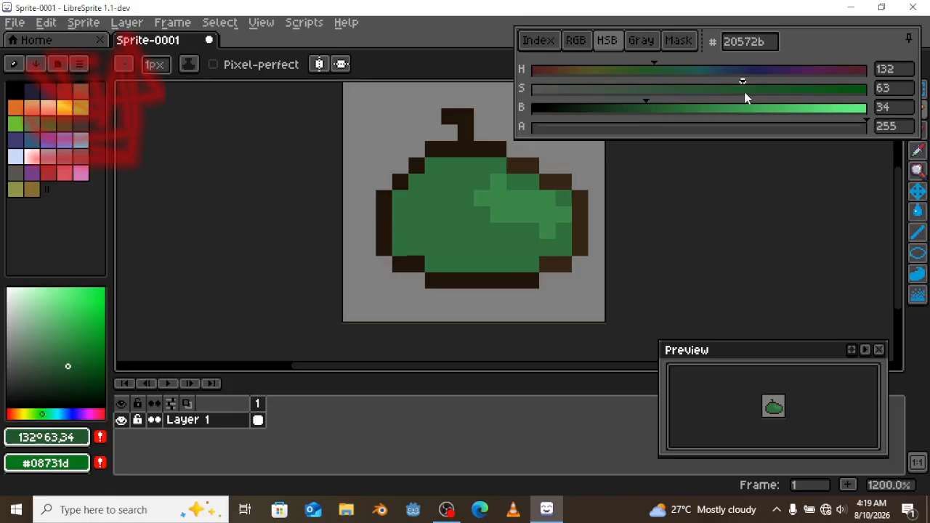
left_click(637, 110)
left_click_drag(636, 109, 622, 108)
left_click_drag(742, 96, 760, 91)
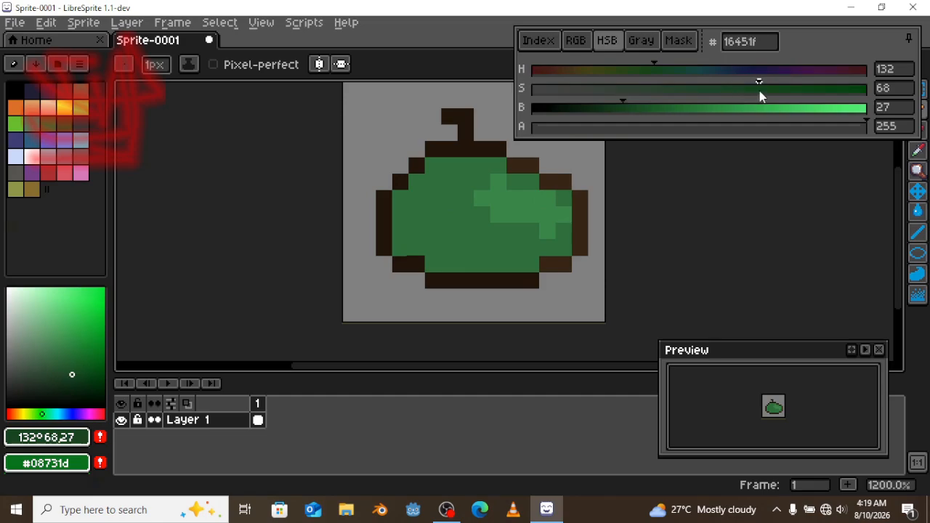
Step: Sample the highlight green, adjust it to hue 166, saturation 52 and brightness 58, and undo the last pencil edit
key("i")
left_click(511, 198)
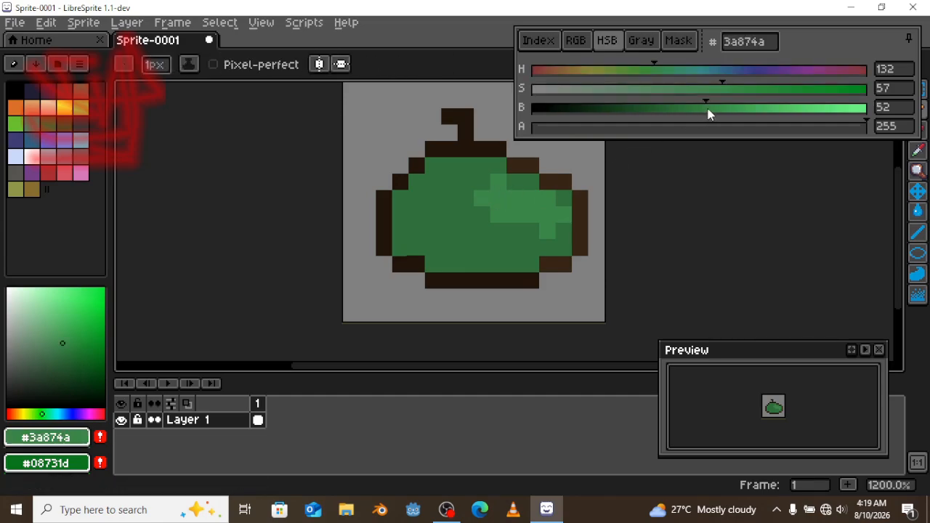
mouse_move(709, 114)
left_mouse_down()
mouse_move(727, 105)
mouse_move(711, 96)
left_mouse_up()
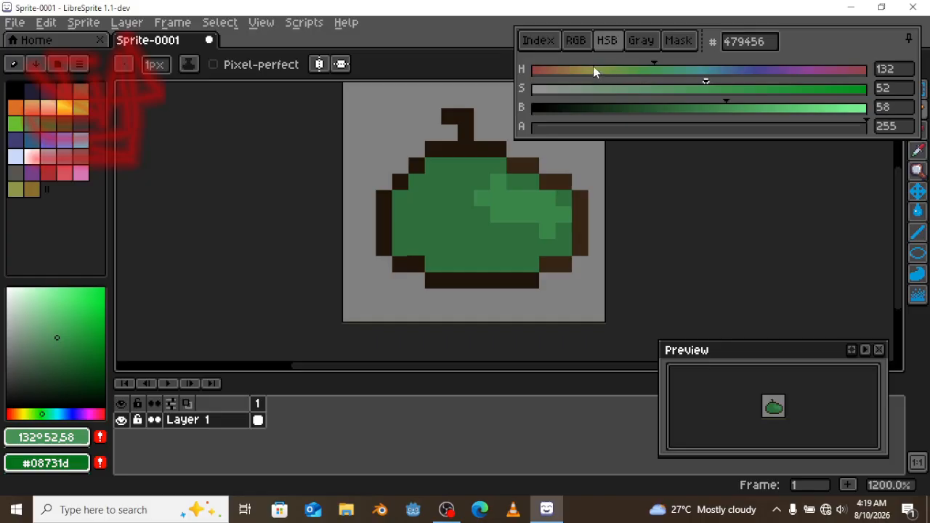
left_click_drag(659, 67, 680, 69)
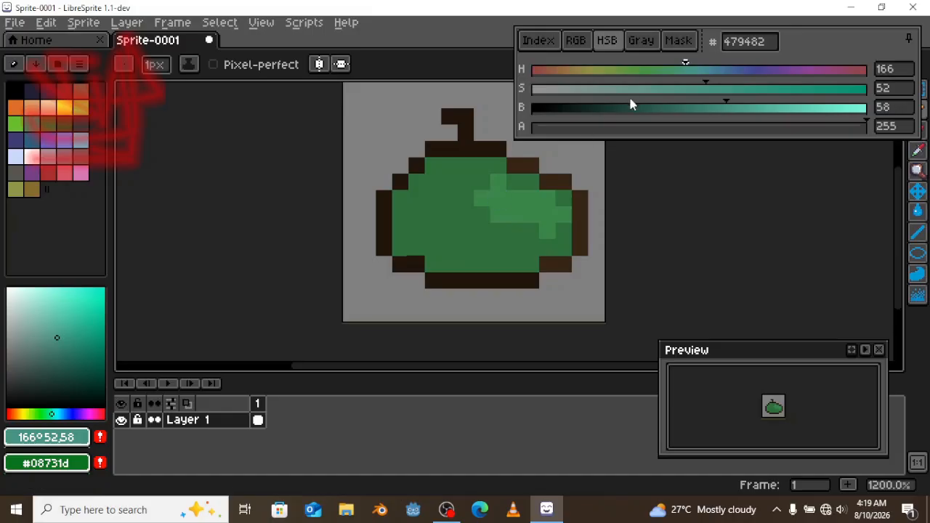
key("ctrl+z")
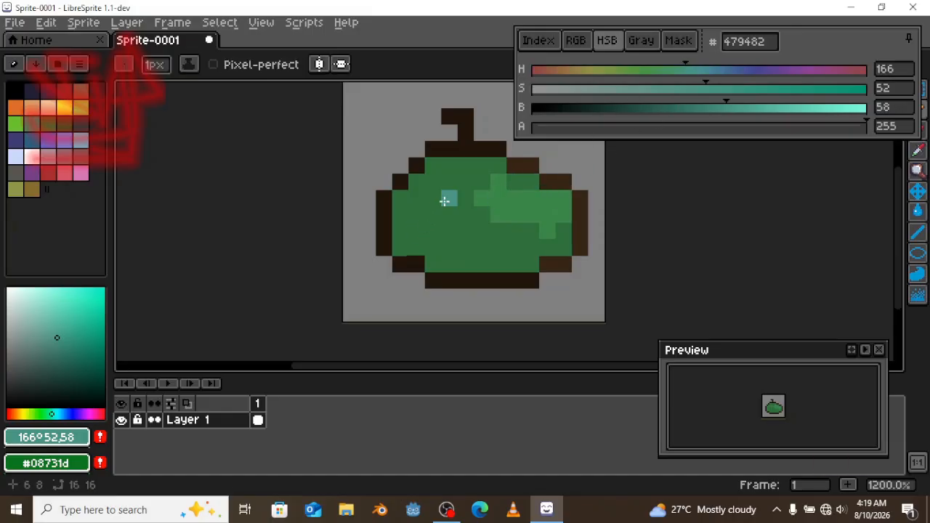
Step: Sample the fruit's base green, set saturation 61 and brightness 39, and pencil darker shading along the fruit's left and bottom areas
left_click(447, 199, "alt")
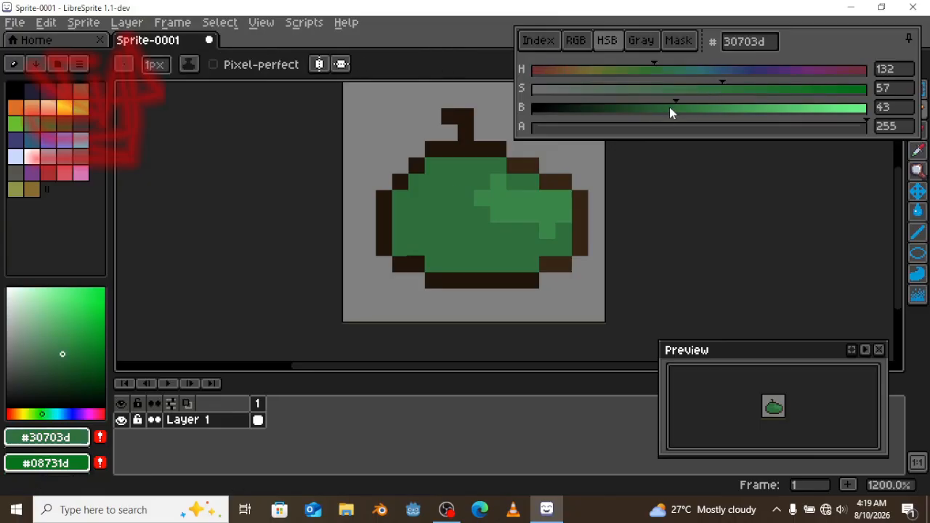
left_click_drag(670, 108, 663, 111)
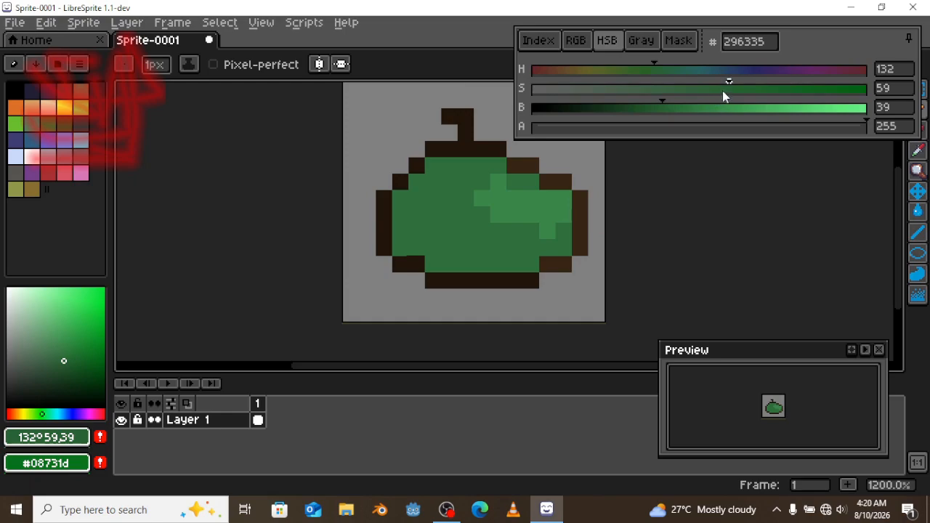
left_click_drag(733, 90, 735, 88)
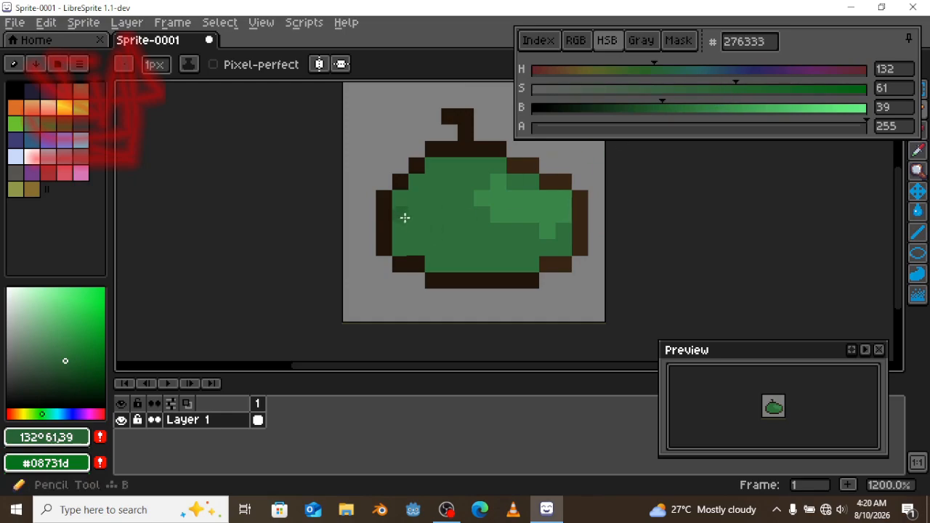
mouse_move(400, 199)
left_mouse_down()
mouse_move(445, 253)
mouse_move(477, 258)
mouse_move(449, 258)
mouse_move(404, 230)
mouse_move(490, 262)
mouse_move(516, 249)
left_mouse_up()
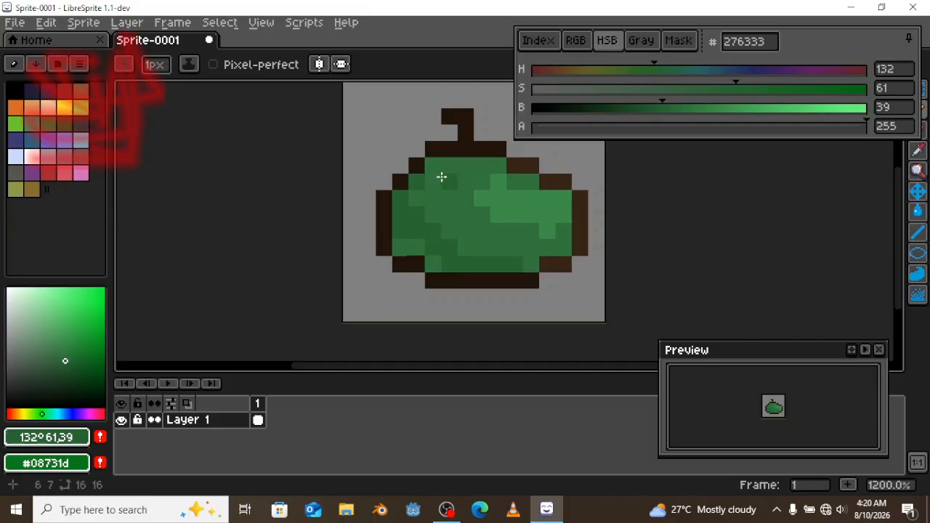
Step: Sample the fruit's base green and pencil it over pixels at the edges of the highlight and the lower-left shading
left_click(493, 176, "alt")
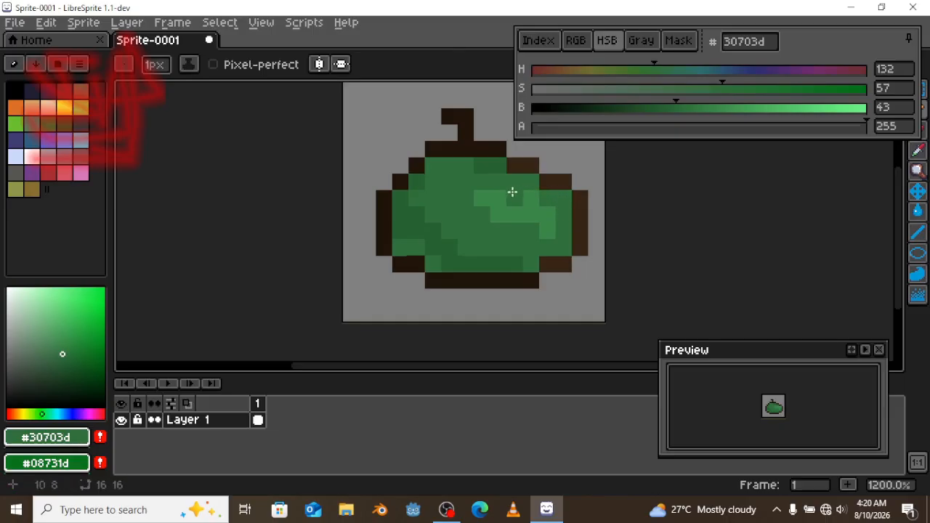
left_click(512, 192)
left_click(440, 276)
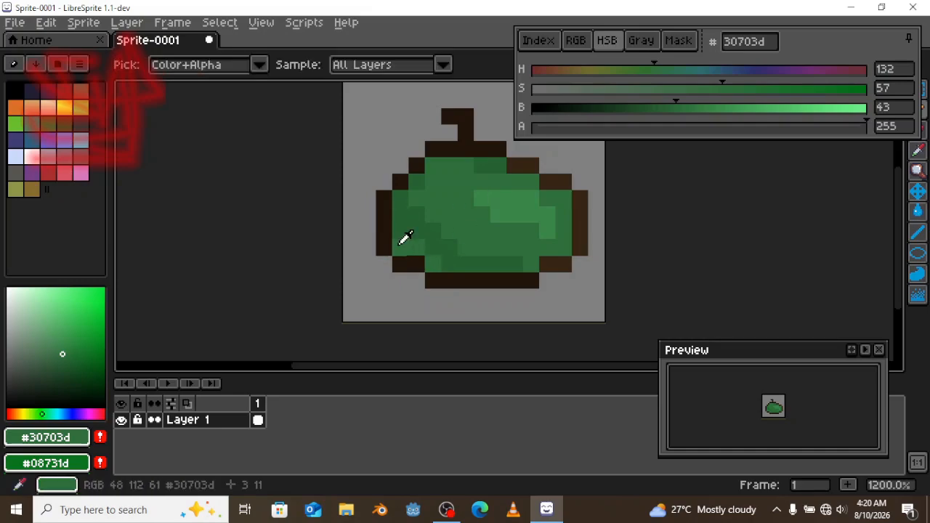
left_click(400, 245, "alt")
left_click(393, 232)
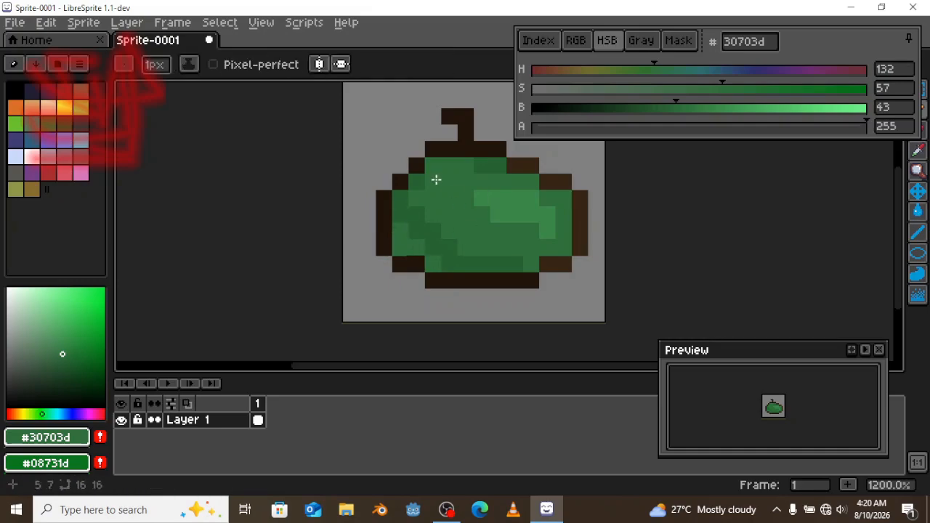
Step: Select the whole fruit with a rectangular marquee and delete it from the canvas
key("z")
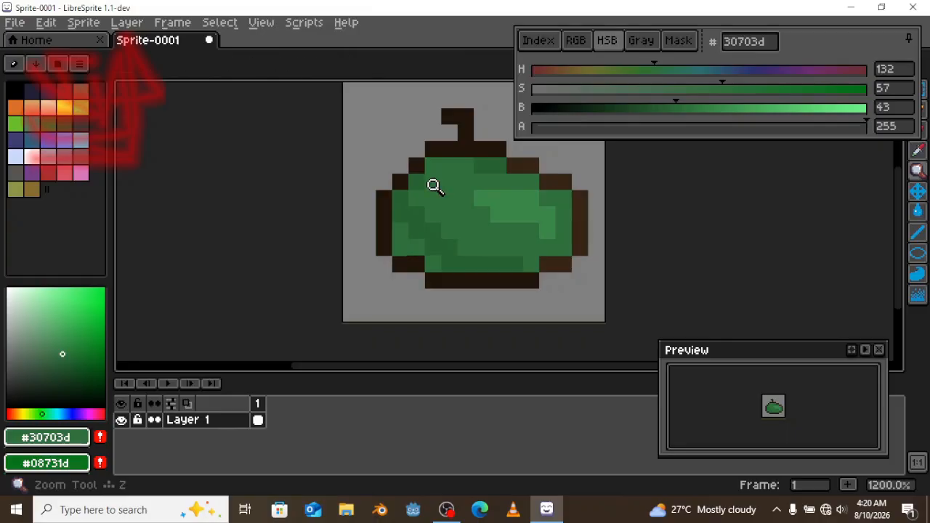
scroll(434, 186, "down", 5)
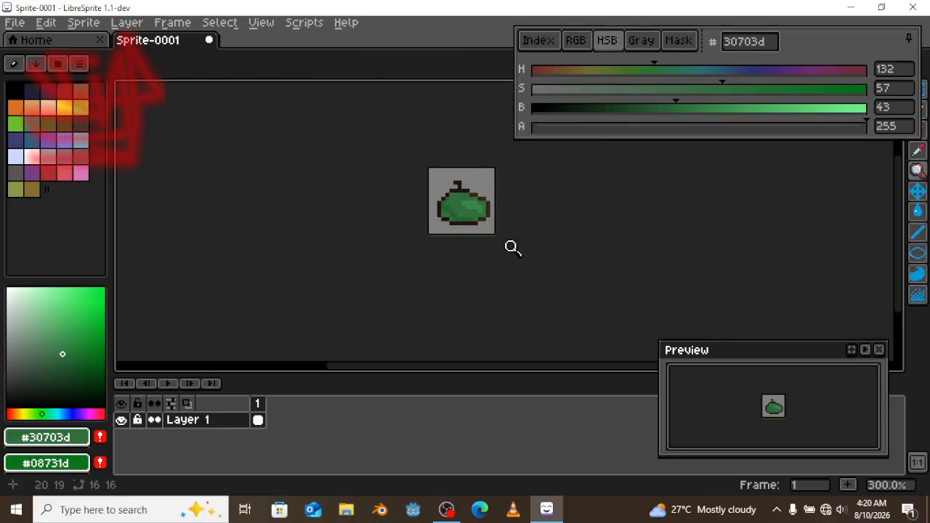
left_click_drag(511, 250, 477, 269)
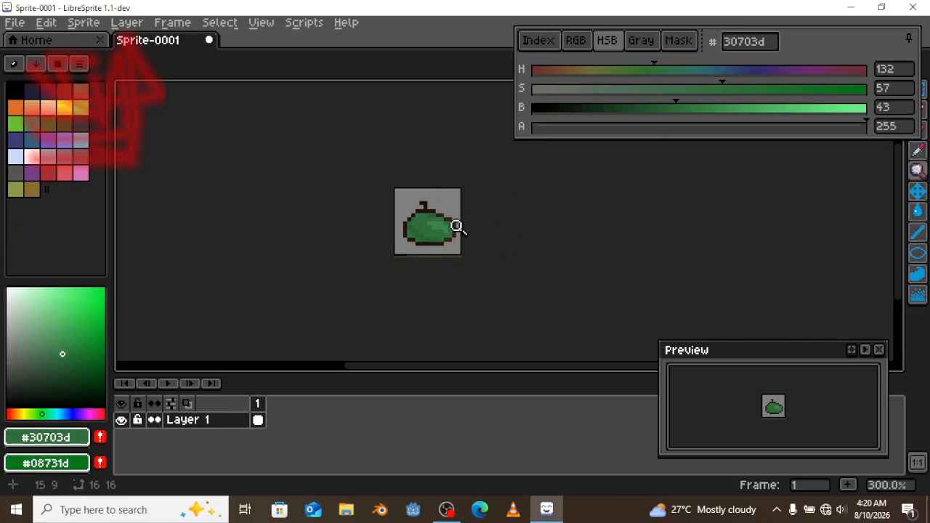
left_click(430, 204)
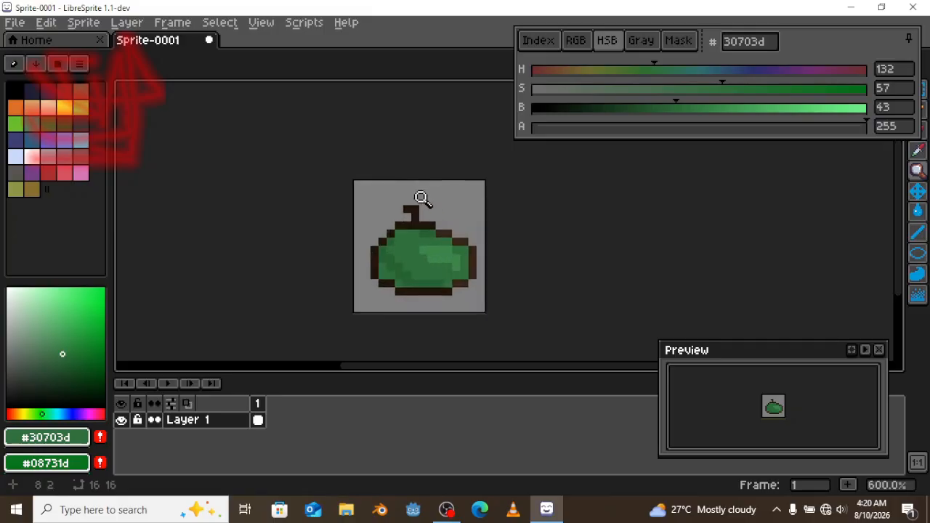
key("m")
left_click_drag(346, 182, 492, 299)
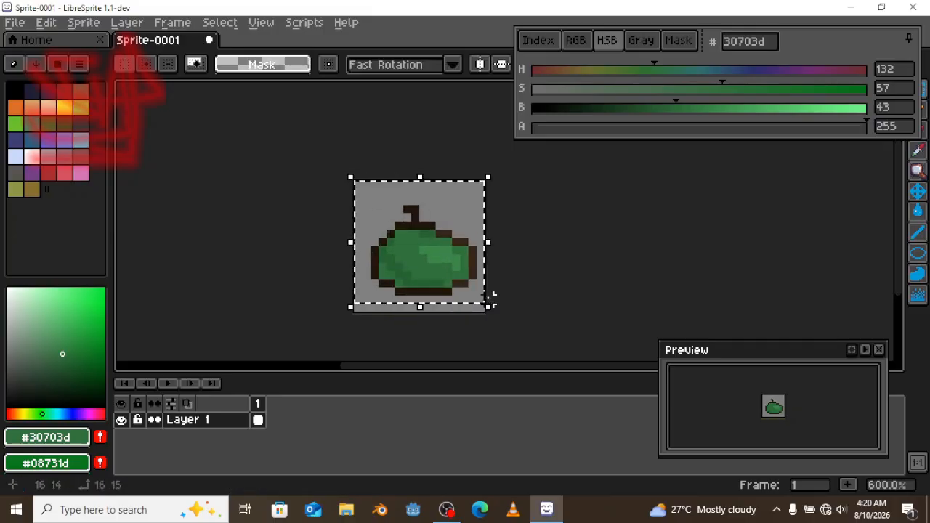
key("Delete")
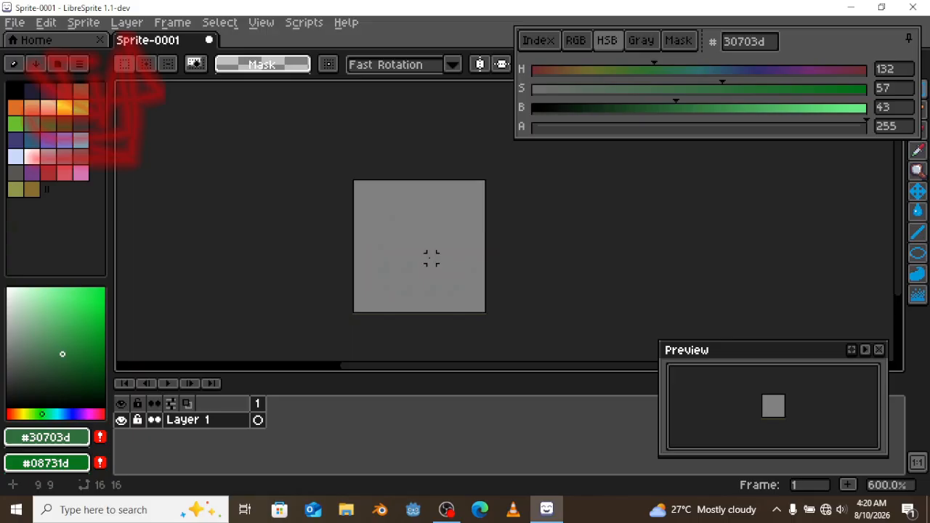
Step: Choose black from the palette and pencil a rectangular outline about 10 px wide and 12 px tall, removing the stray inner corner pixel
key("b")
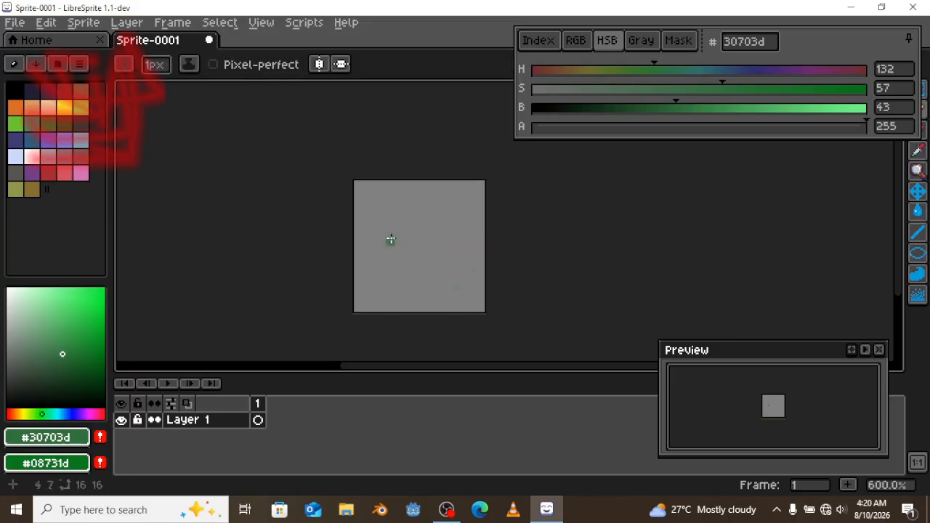
key("z")
left_click(383, 237)
left_click_drag(383, 237, 357, 210)
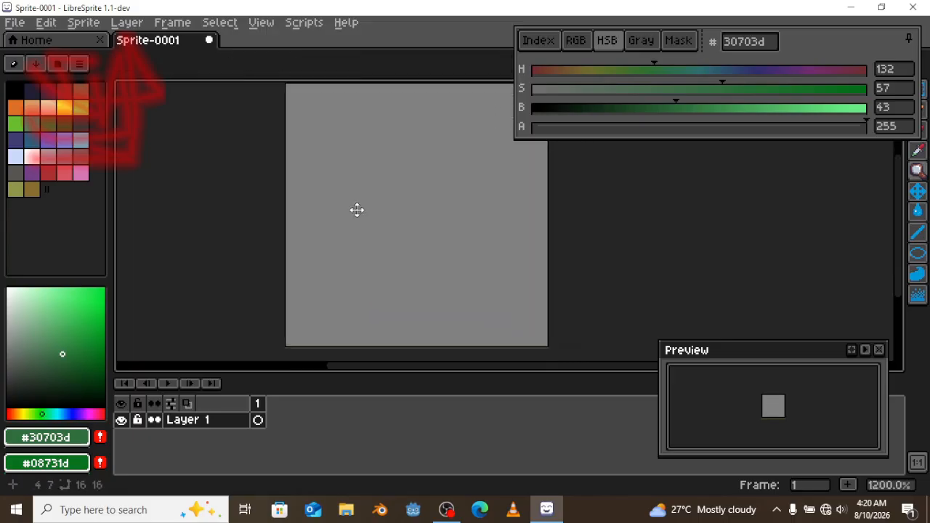
left_click(12, 92)
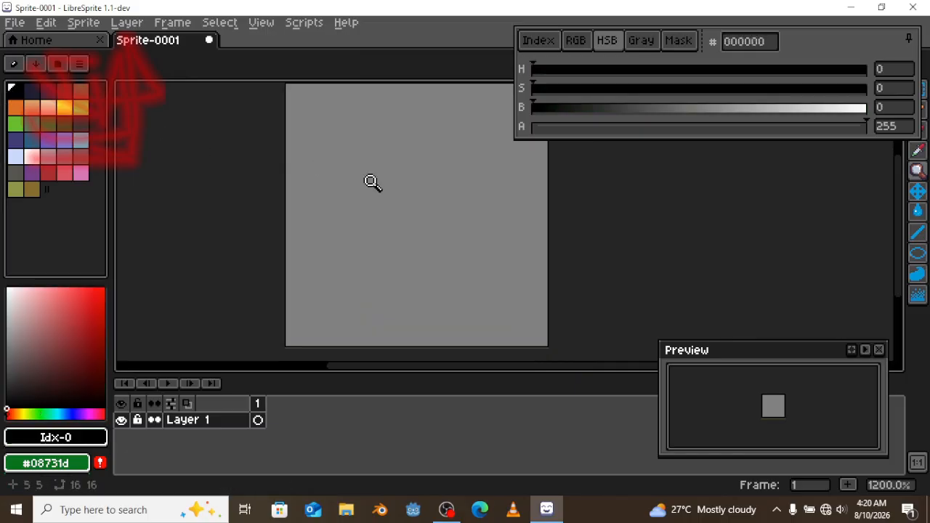
key("b")
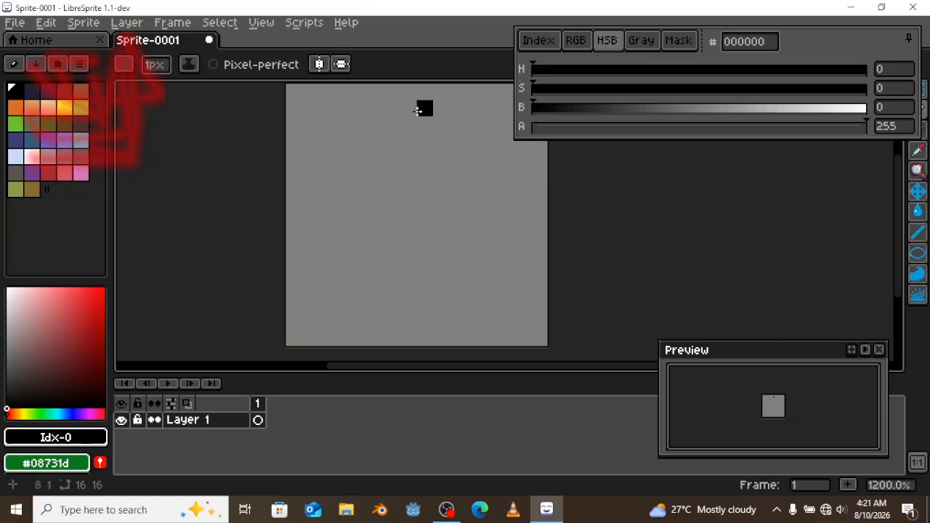
mouse_move(396, 110)
left_mouse_down()
mouse_move(341, 119)
mouse_move(340, 230)
mouse_move(353, 295)
mouse_move(422, 294)
left_mouse_up()
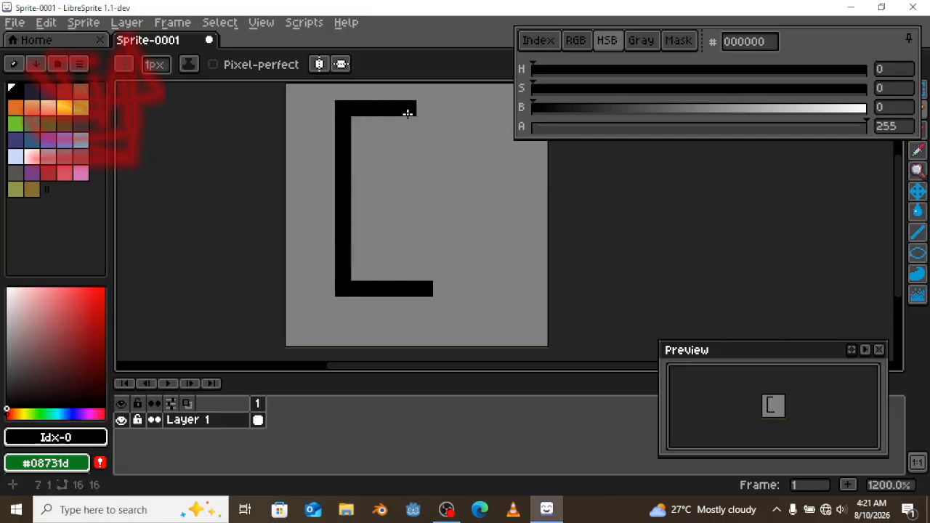
mouse_move(407, 108)
left_mouse_down()
mouse_move(467, 108)
mouse_move(490, 184)
mouse_move(492, 274)
mouse_move(449, 285)
mouse_move(469, 273)
left_mouse_up()
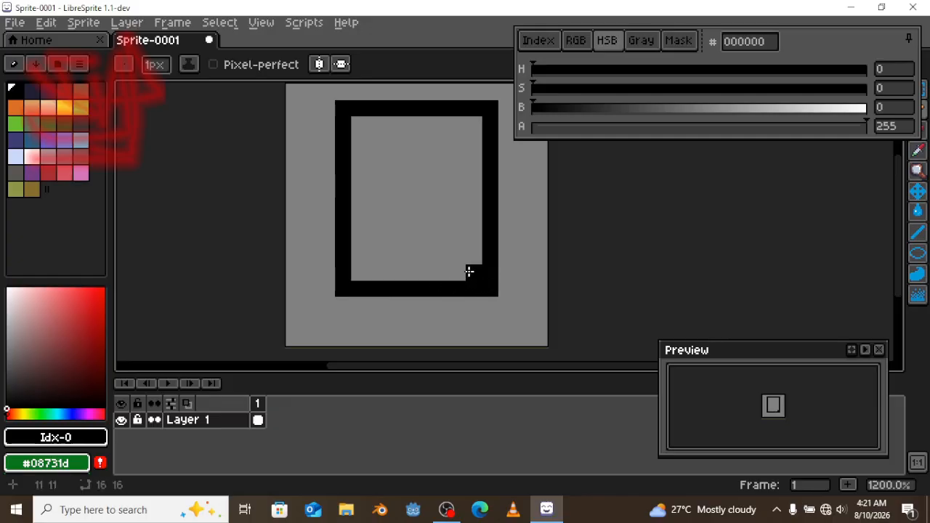
key("e")
Step: Pencil a black stepped diagonal from the rectangle's upper-right side to its left side and erase the surplus pixels along it
key("b")
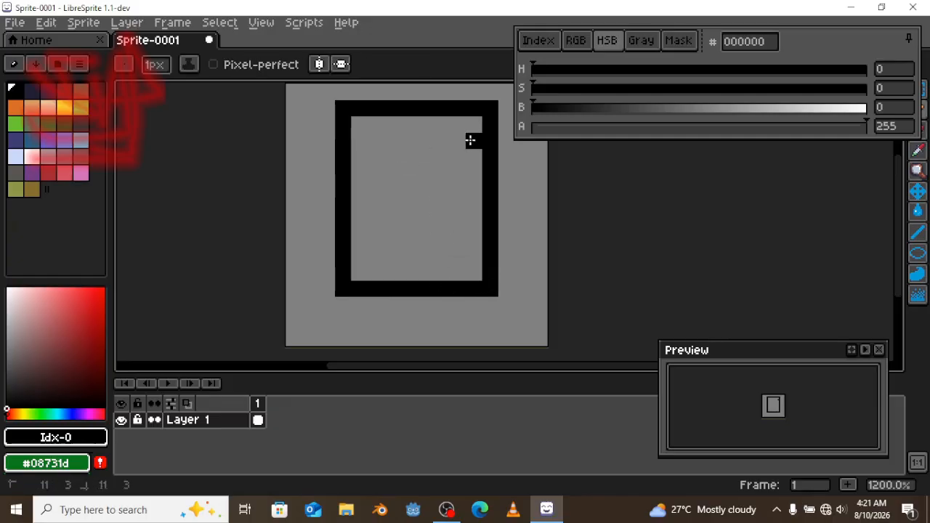
mouse_move(470, 140)
left_mouse_down()
mouse_move(409, 155)
mouse_move(392, 212)
mouse_move(356, 216)
mouse_move(373, 197)
left_mouse_up()
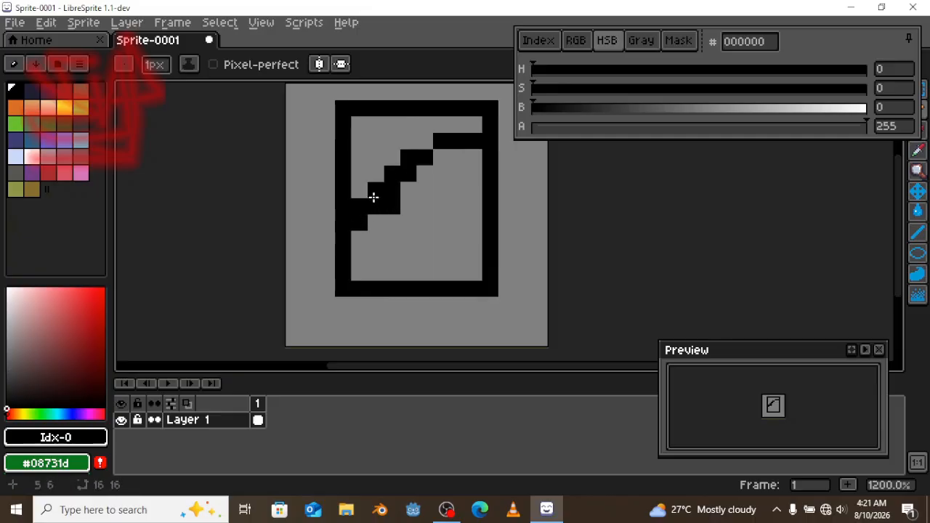
key("e")
left_click(359, 207)
left_click(375, 190)
left_click(392, 174)
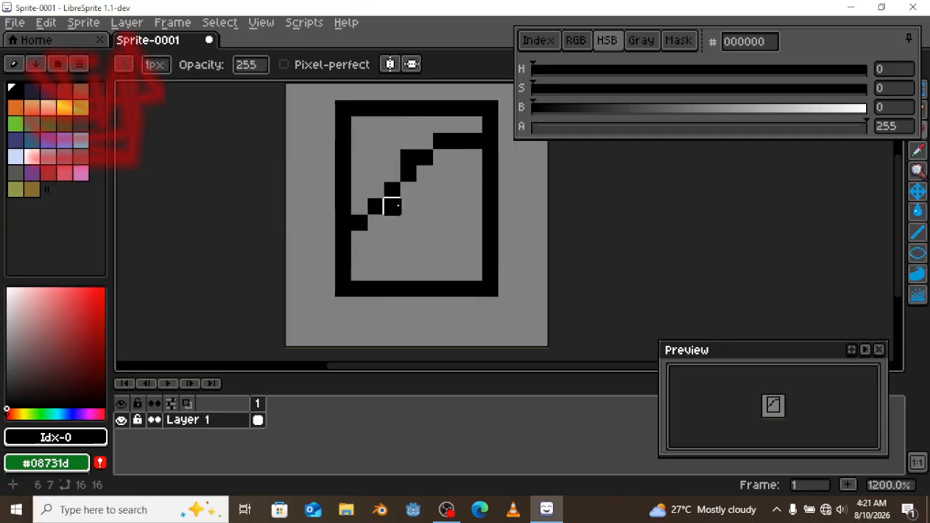
left_click(391, 206)
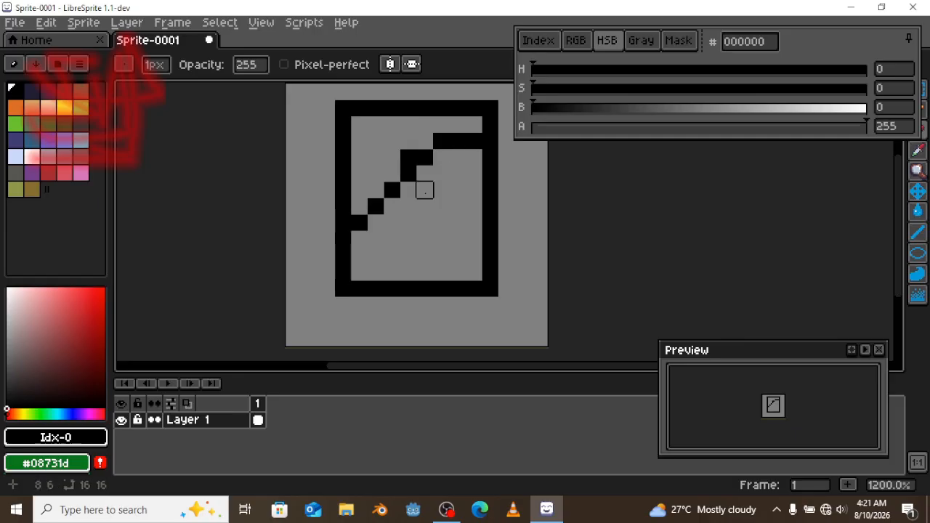
Step: Set the foreground brightness to 15 and fill the rectangle's area above the diagonal with the dark gray
left_click(584, 108)
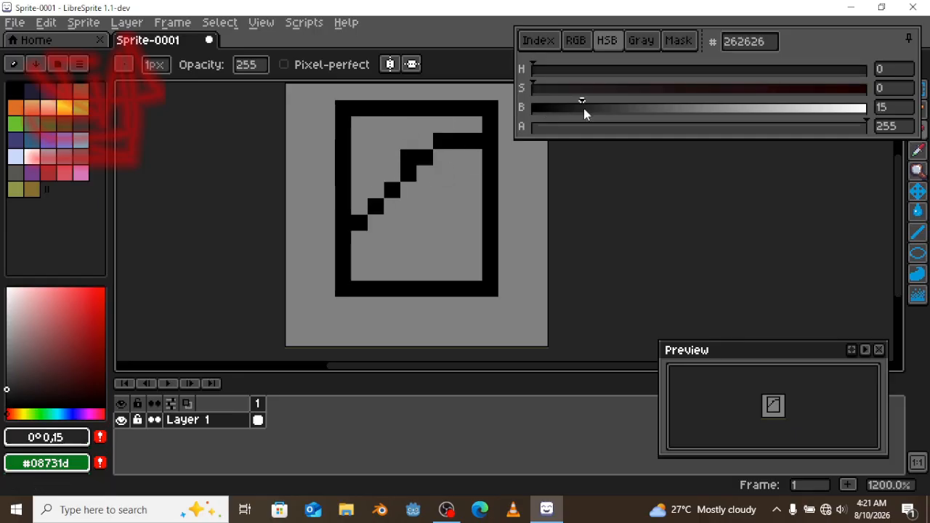
key("g")
left_click(385, 148)
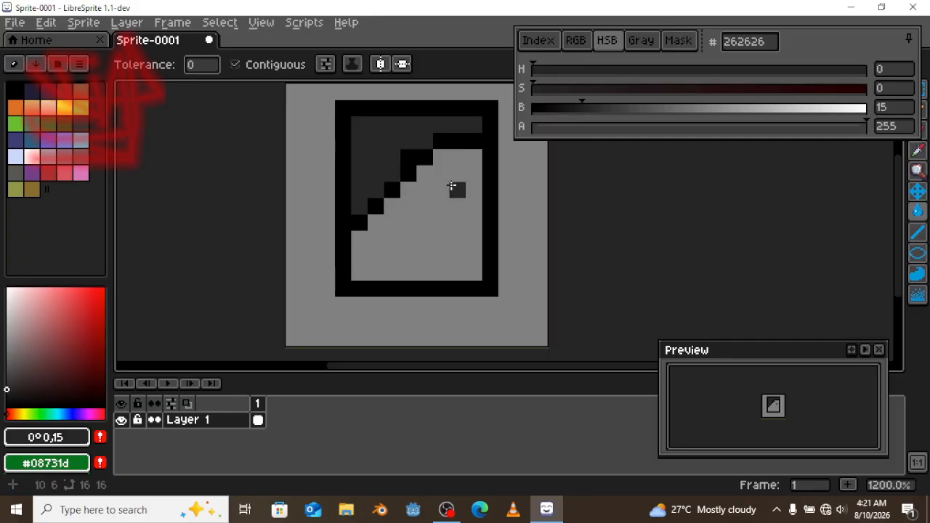
Step: Pencil dark gray marks inside the rectangle below the diagonal, near its right side
key("b")
left_click_drag(441, 189, 460, 188)
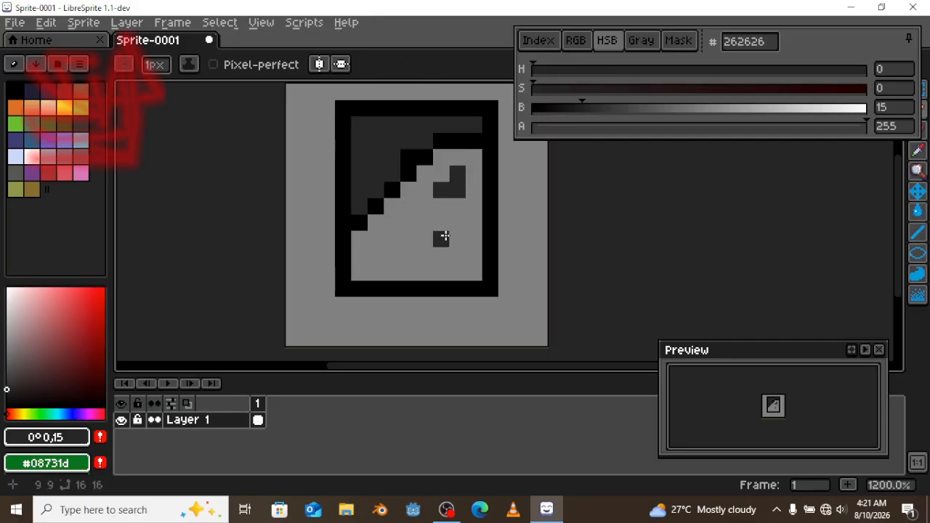
left_click(468, 224)
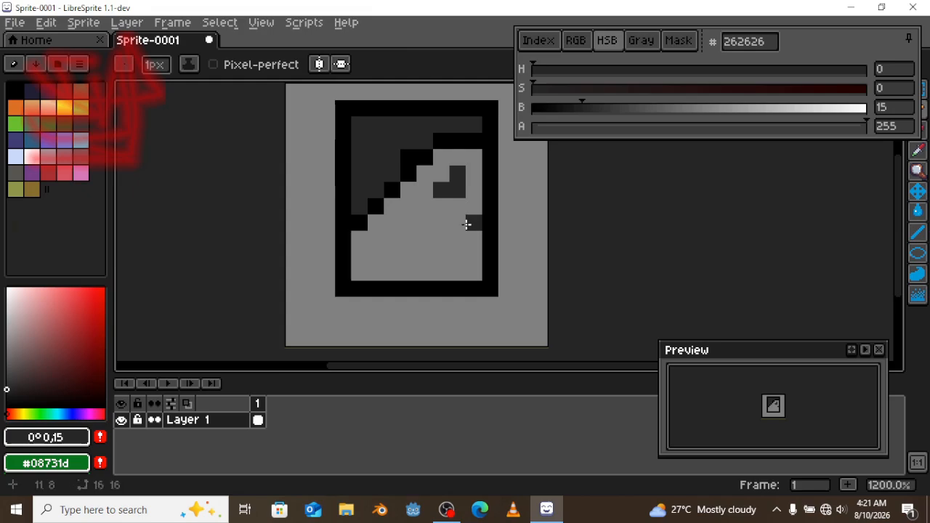
mouse_move(480, 256)
left_mouse_down()
mouse_move(441, 256)
mouse_move(394, 227)
left_mouse_up()
Step: Set the foreground saturation to 28 and pencil two dark brown legs extending below the rectangle to the canvas edge
left_click_drag(576, 89, 626, 88)
mouse_move(363, 225)
left_mouse_down()
mouse_move(367, 295)
mouse_move(381, 294)
left_mouse_up()
left_click_drag(399, 227, 399, 290)
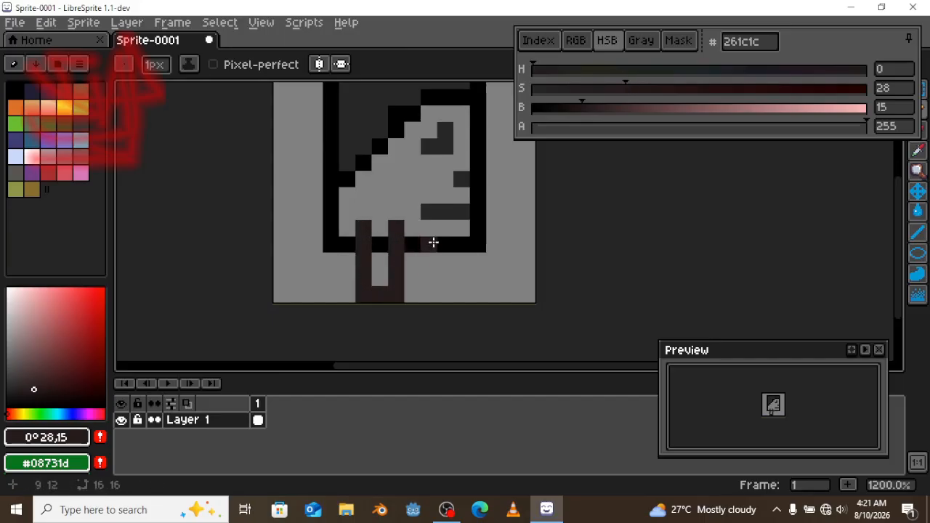
mouse_move(431, 239)
left_mouse_down()
mouse_move(436, 283)
mouse_move(445, 255)
mouse_move(443, 298)
left_mouse_up()
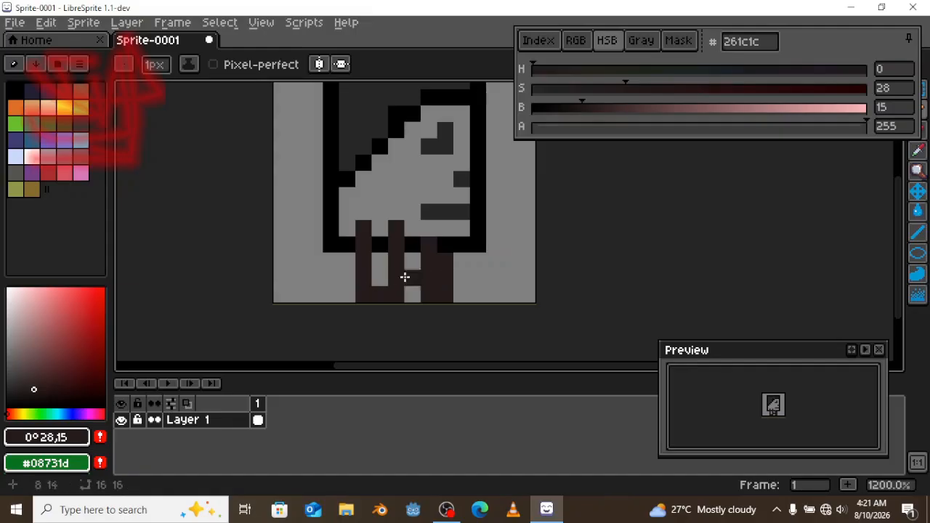
Step: Sample the outline's black and pencil over the brown pixel where the wider leg overlaps the rectangle's lower edge
key("e")
left_click(429, 231, "alt")
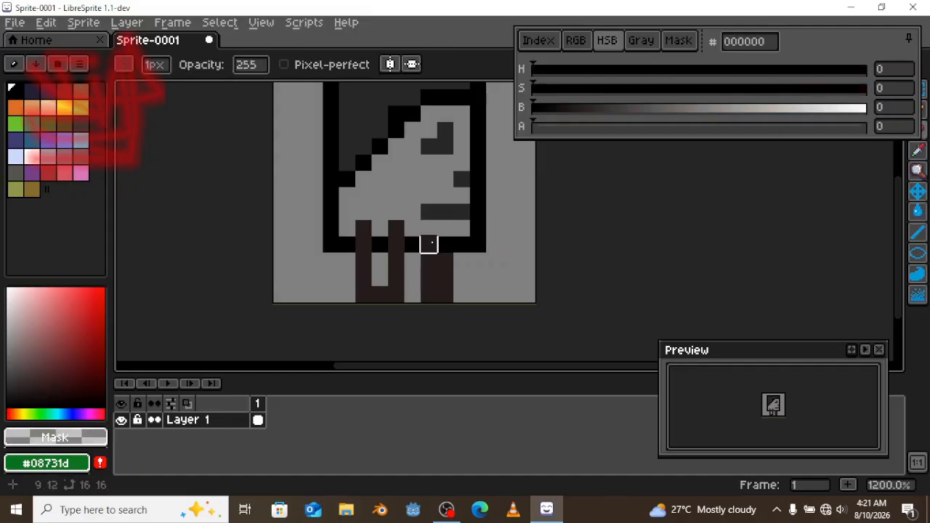
key("b")
left_click(429, 245)
left_click(435, 237, "alt")
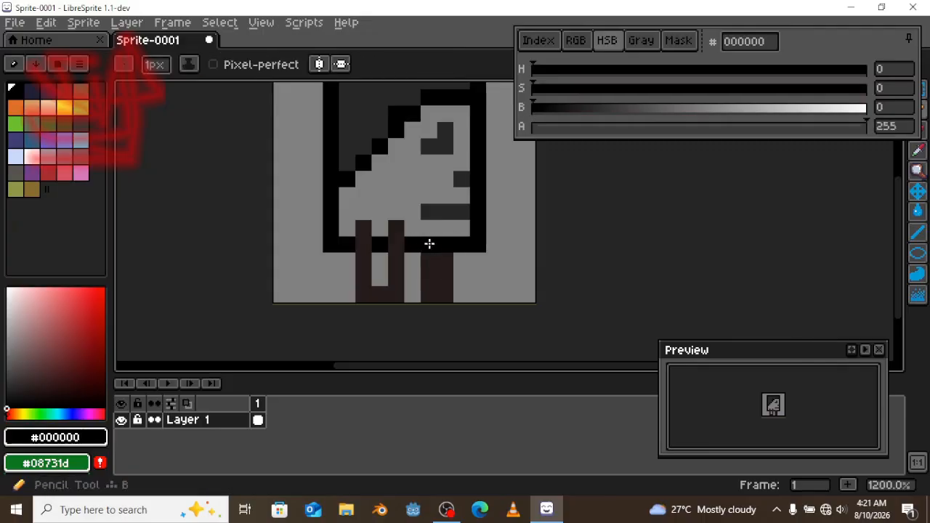
left_click(391, 233)
key("ctrl+z")
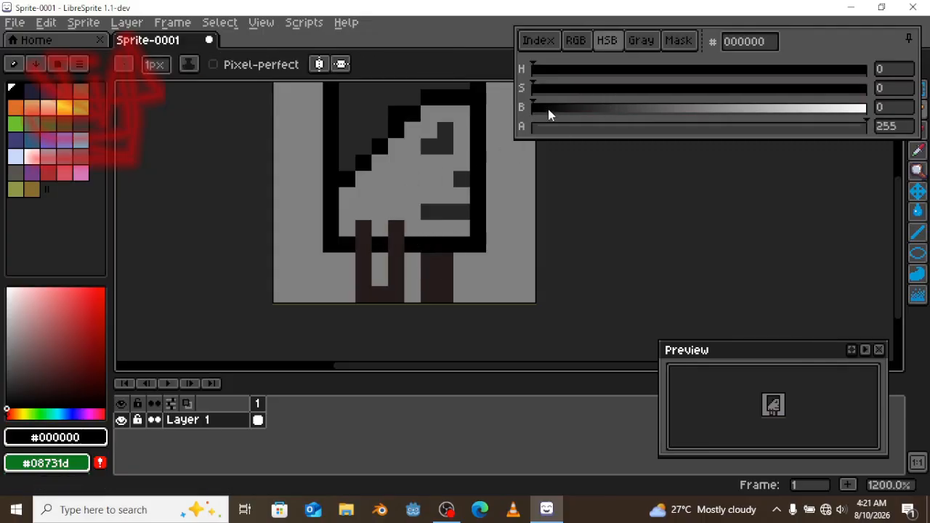
Step: Set the foreground to hue 296, saturation 53, brightness 44 and fill the area above the diagonal with this purple
left_click_drag(605, 71, 658, 68)
left_click_drag(650, 107, 740, 69)
left_click(736, 69)
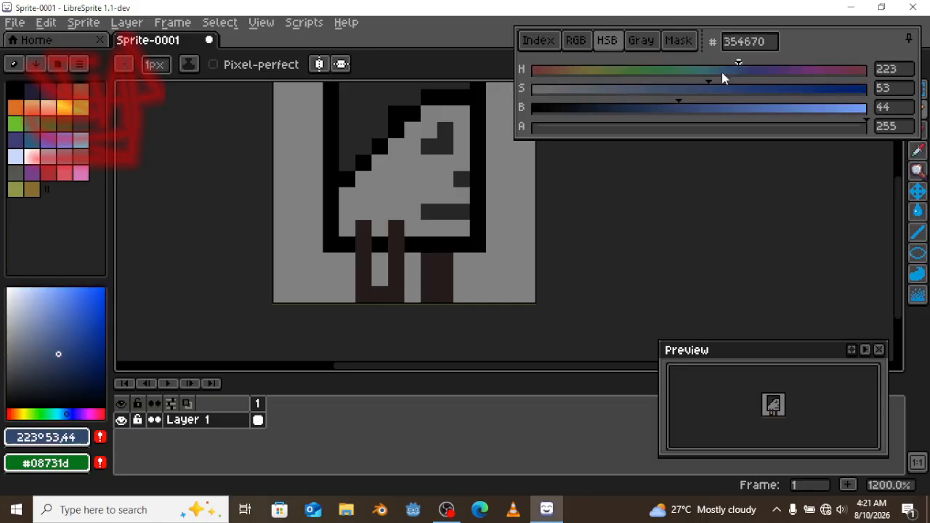
left_click(807, 69)
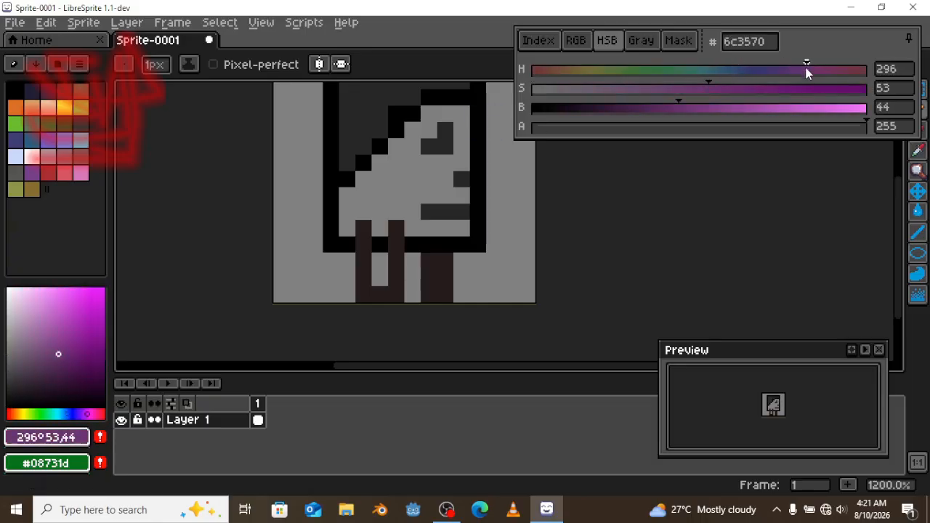
key("g")
left_click(371, 106)
left_click_drag(371, 107, 404, 165)
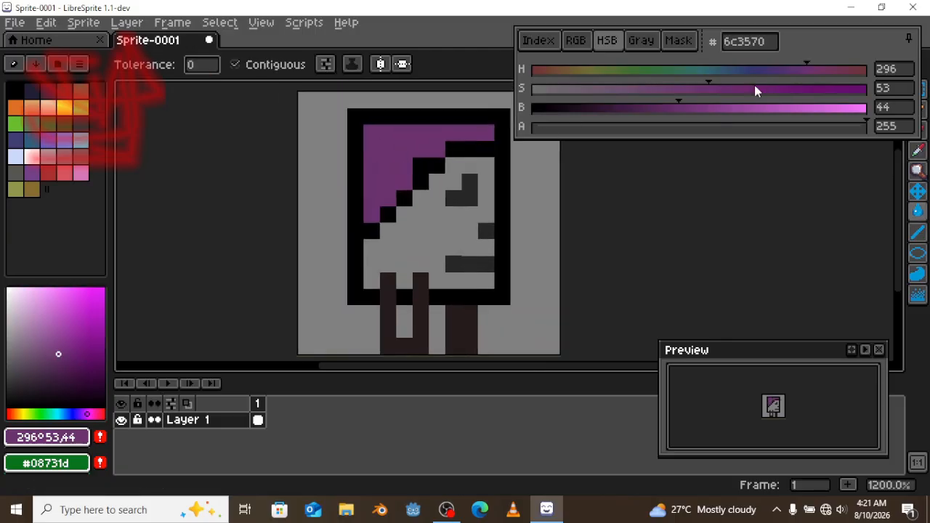
Step: Try penciling a more saturated purple with saturation 72 along the left edge of the purple area
left_click_drag(754, 87, 773, 88)
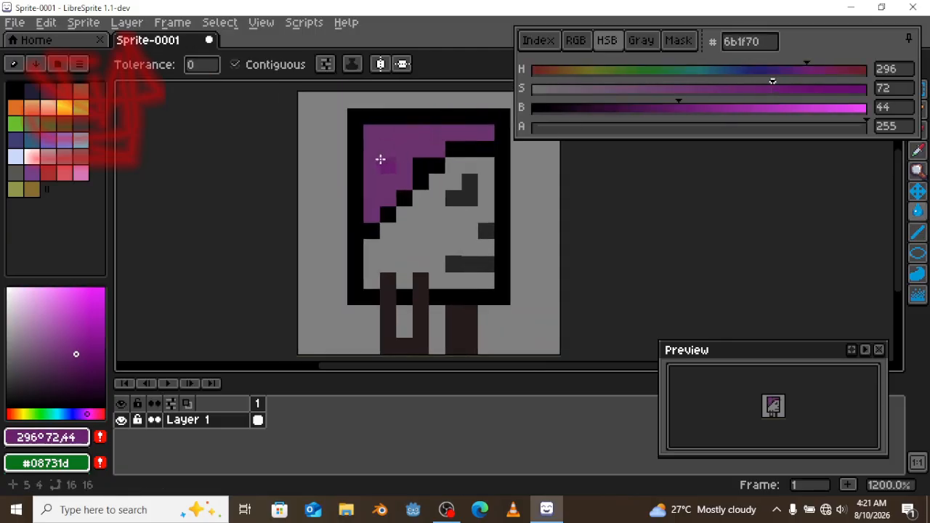
key("b")
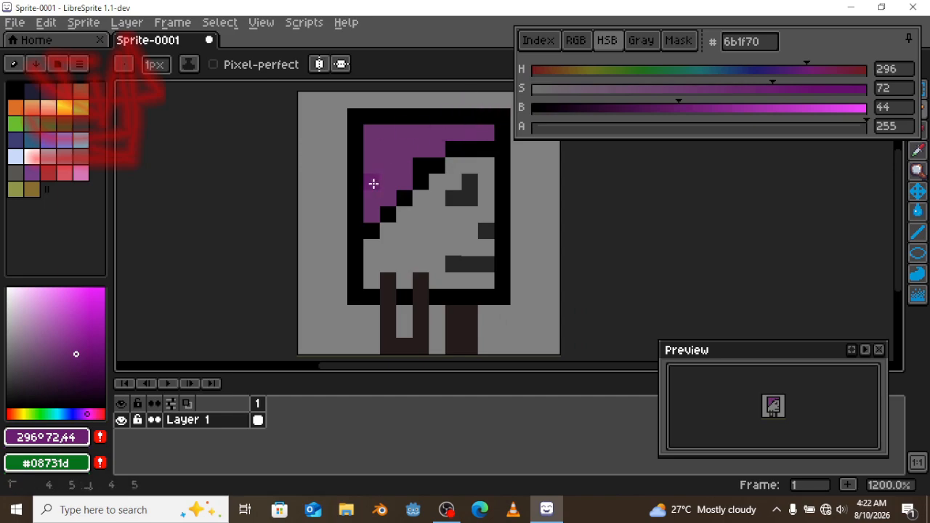
key("ctrl+z")
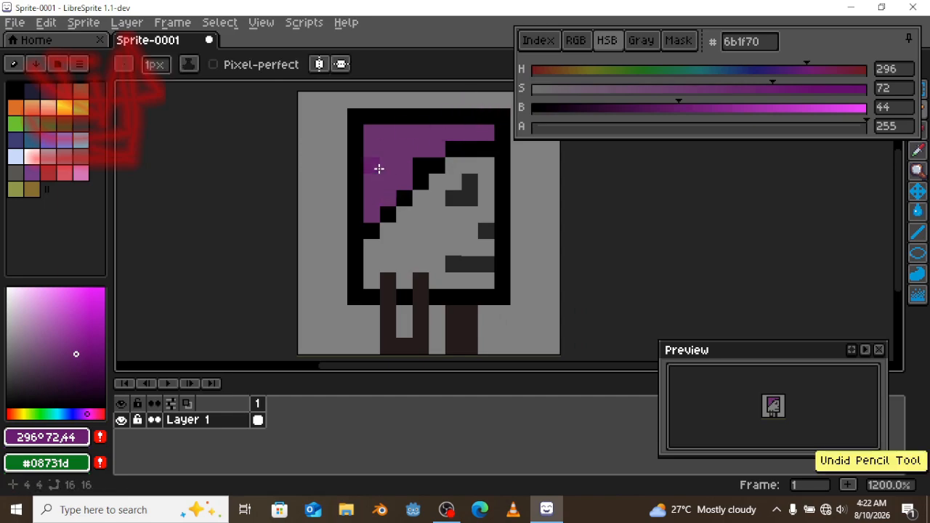
Step: Set the foreground to hue 285, saturation 57, brightness 39 and pencil darker purple shading along the diagonal and the purple area's left edge
left_click(391, 158, "alt")
left_click(663, 106)
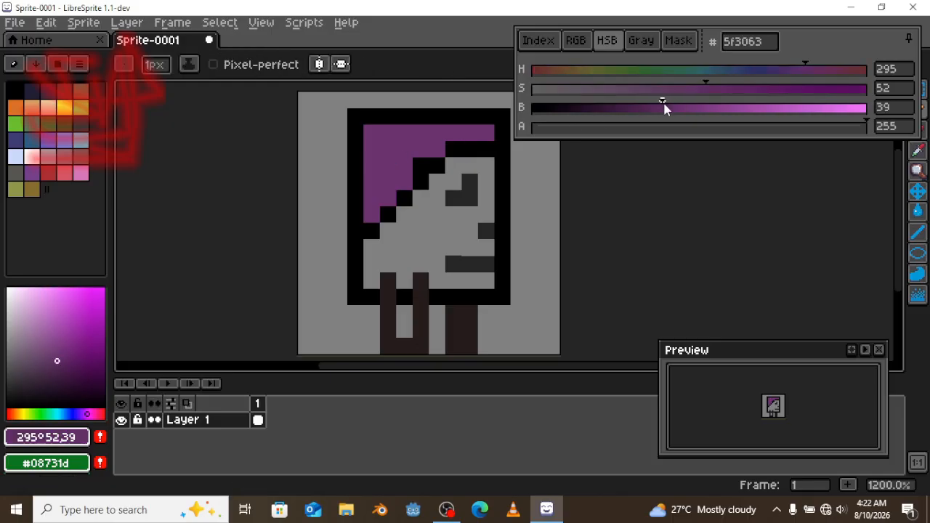
left_click(722, 89)
left_click_drag(803, 75, 799, 75)
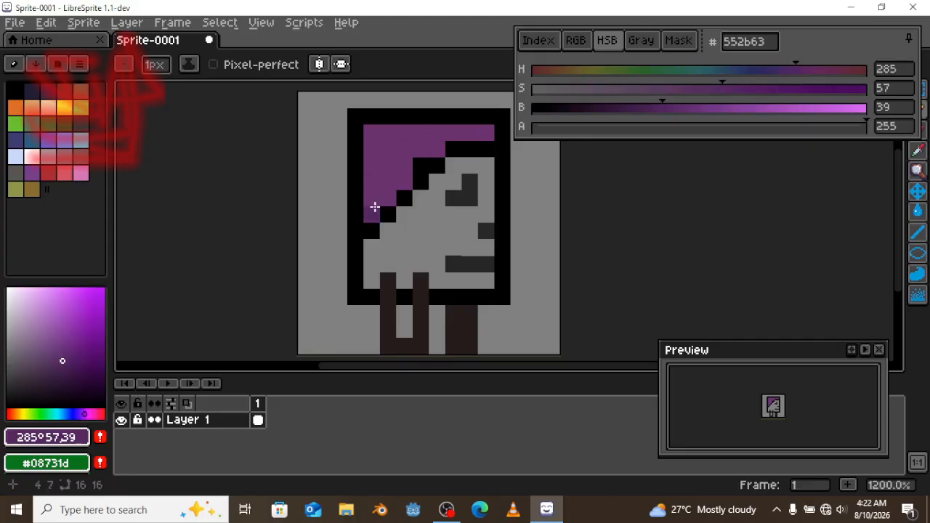
left_click_drag(374, 207, 404, 188)
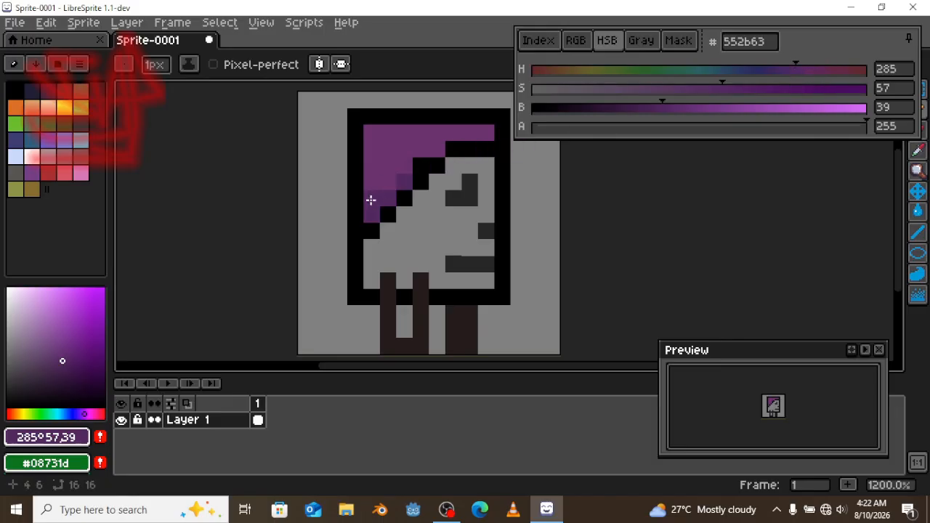
left_click(370, 144)
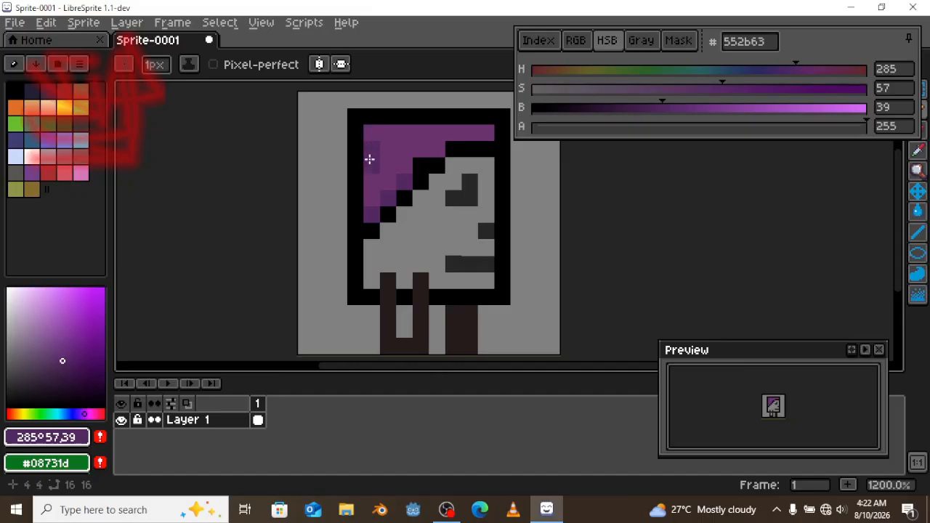
left_click(367, 166)
key("v")
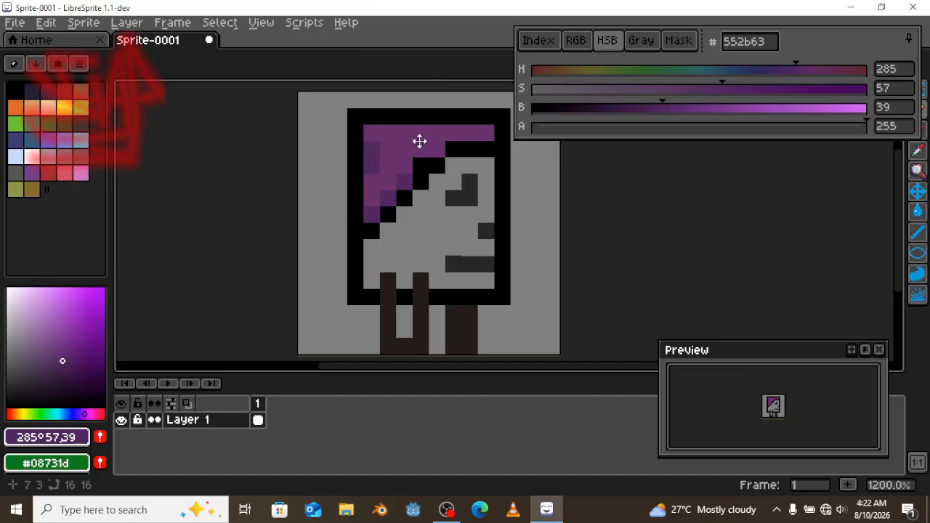
Step: Pencil a lighter pinkish strip along the purple area's top edge, using hue 312, saturation 46 and brightness values 46 and 49
key("b")
left_click(432, 134, "alt")
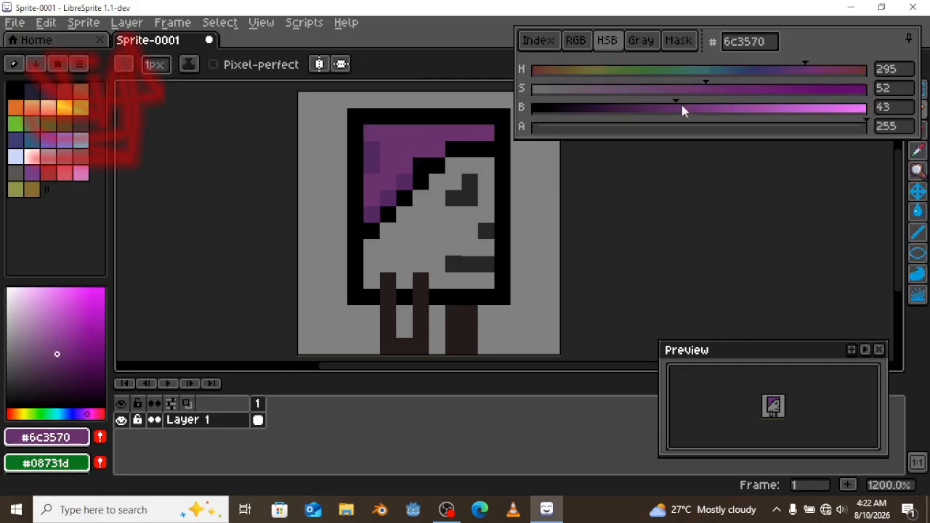
mouse_move(682, 106)
left_mouse_down()
mouse_move(694, 81)
mouse_move(686, 82)
left_mouse_up()
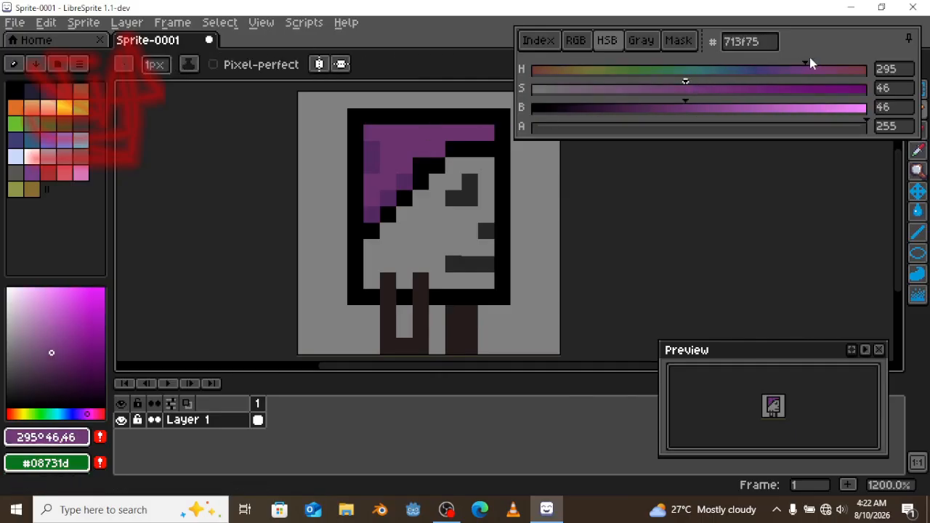
left_click_drag(813, 65, 821, 65)
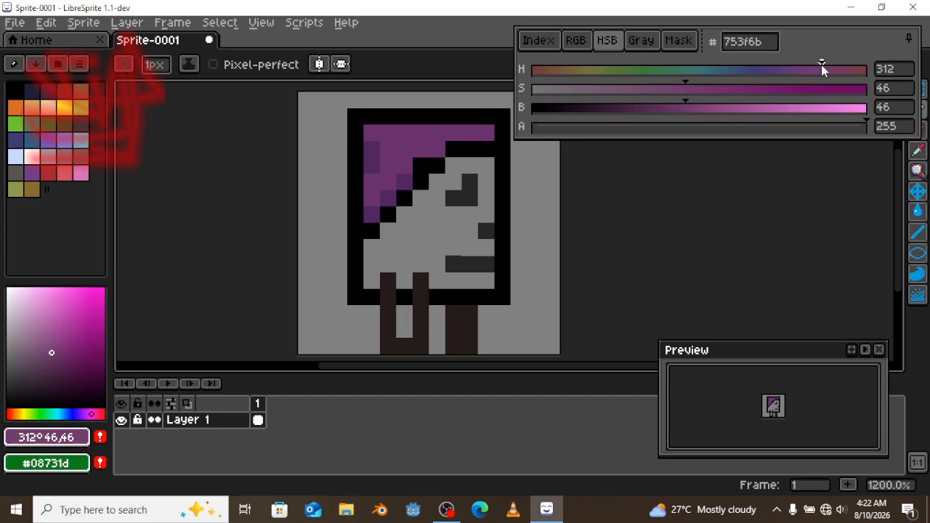
left_click(436, 132)
left_click_drag(454, 133, 473, 131)
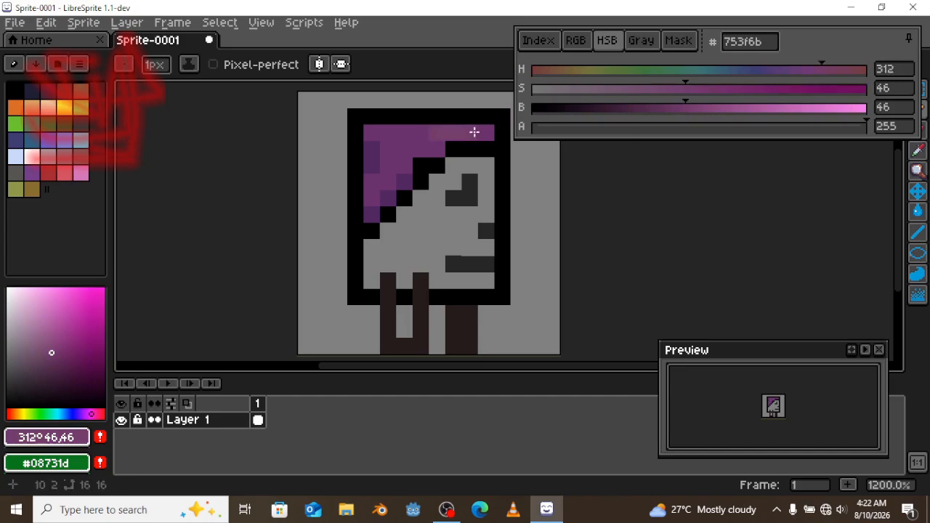
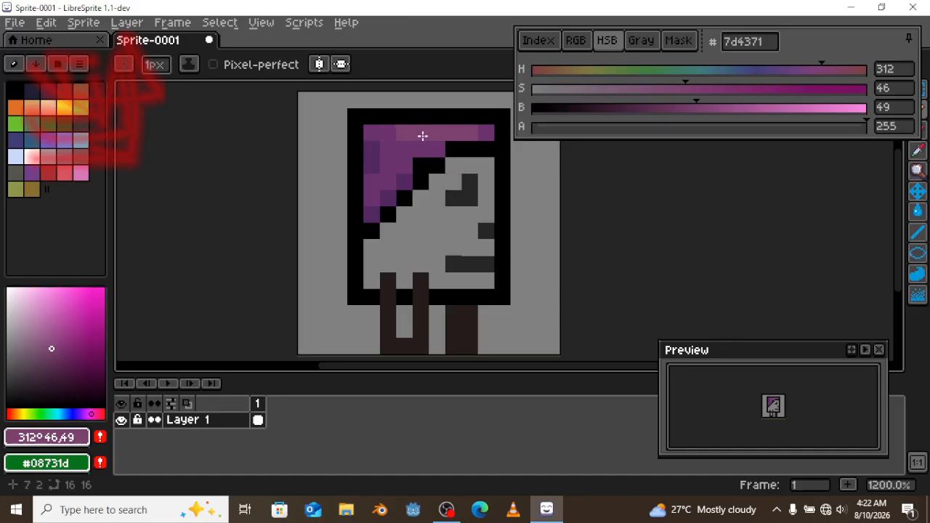
Step: Sample the base purple and pencil over one pixel in the middle of the lighter strip to break it up
key("z")
scroll(428, 139, "down", 4)
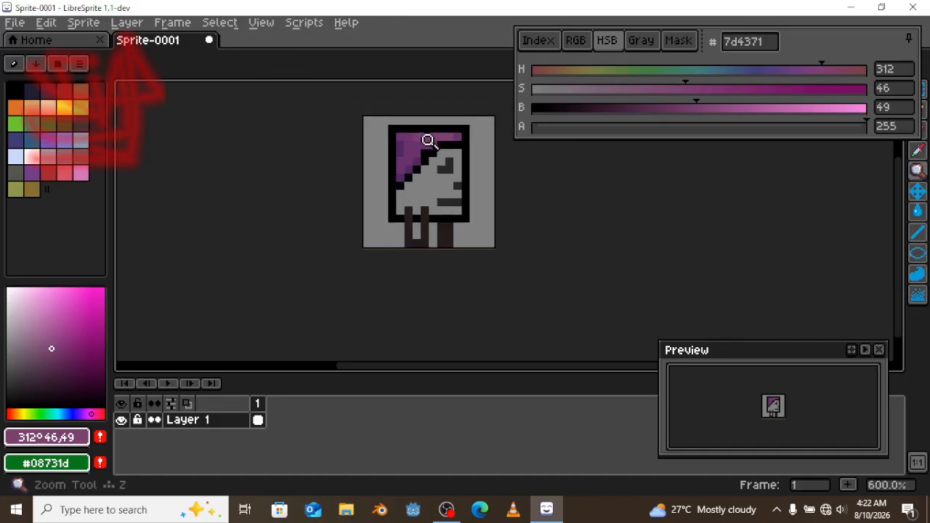
scroll(428, 139, "up", 4)
left_click(412, 139, "alt")
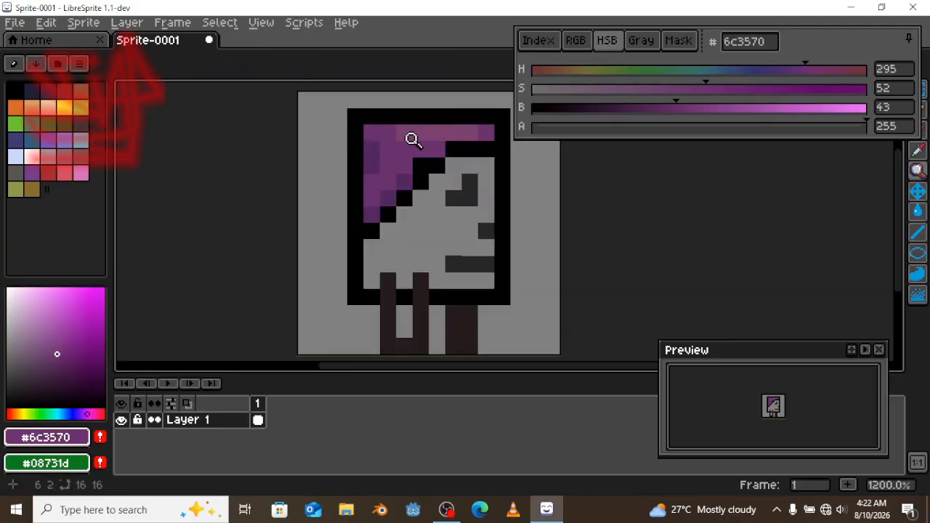
key("b")
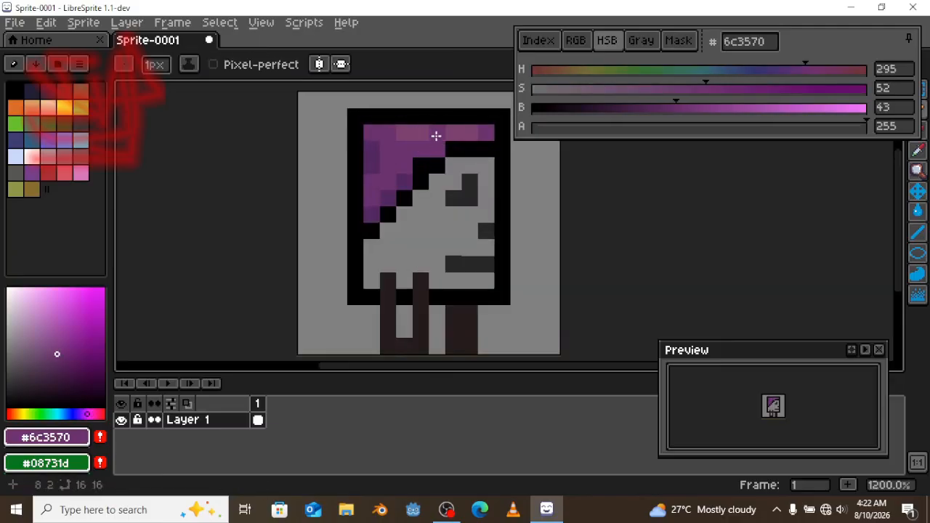
key("alt")
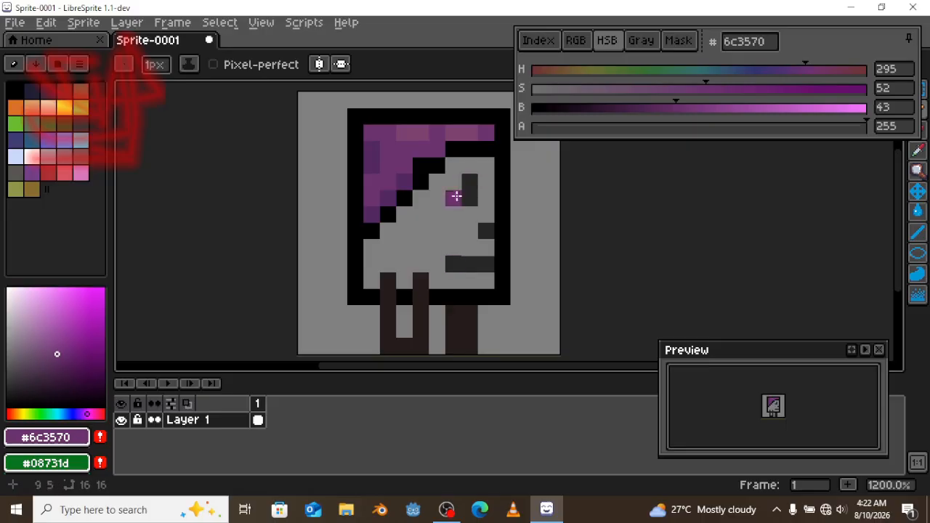
Step: Set the foreground to hue 27, saturation 46, brightness 52 and fill the area below the diagonal with this brown
left_click_drag(618, 77, 559, 76)
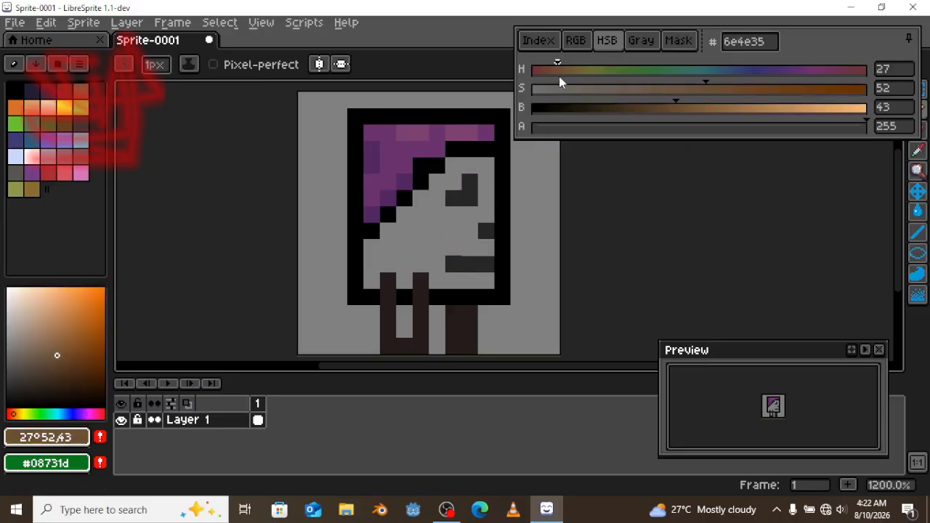
left_click_drag(701, 107, 686, 87)
key("g")
left_click(429, 214)
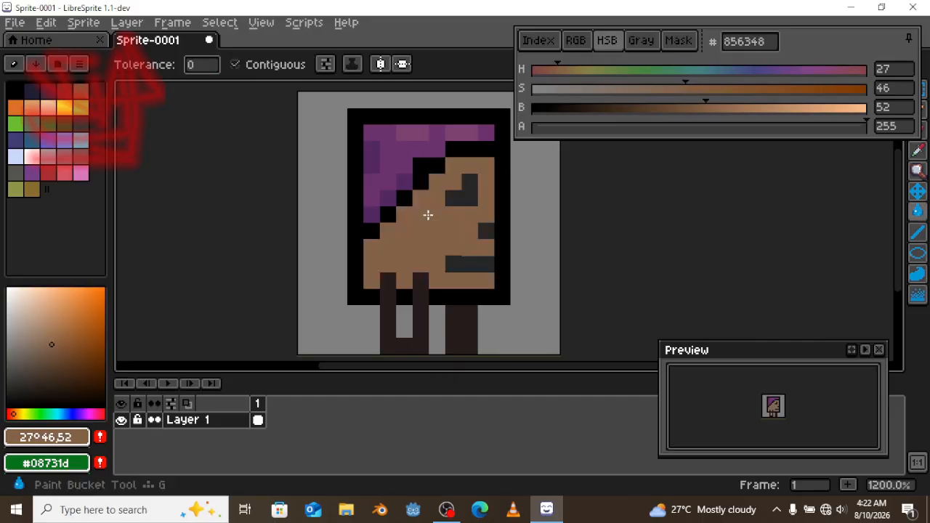
Step: Set the foreground to hue 20, saturation 50, brightness 44 and pencil darker brown shading along the brown area's left, lower and diagonal edges
left_click_drag(702, 107, 679, 107)
left_click(691, 88)
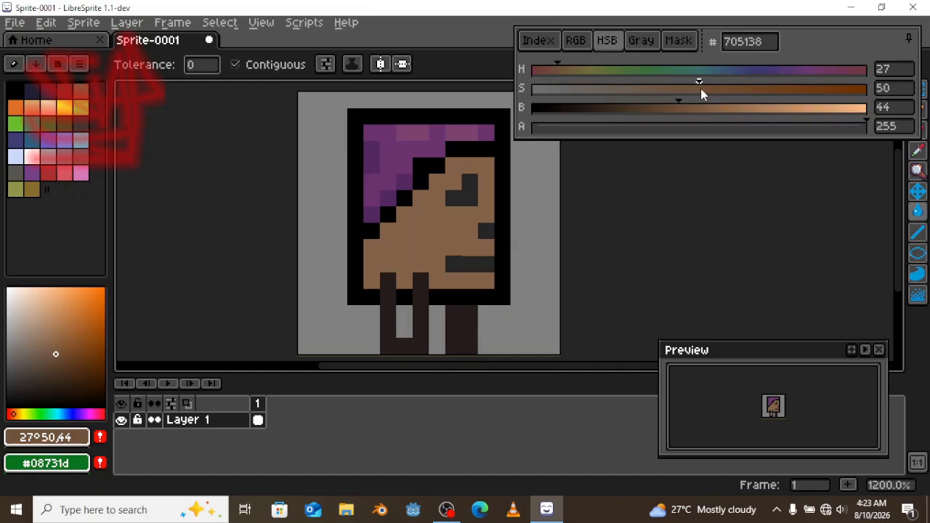
left_click(550, 69)
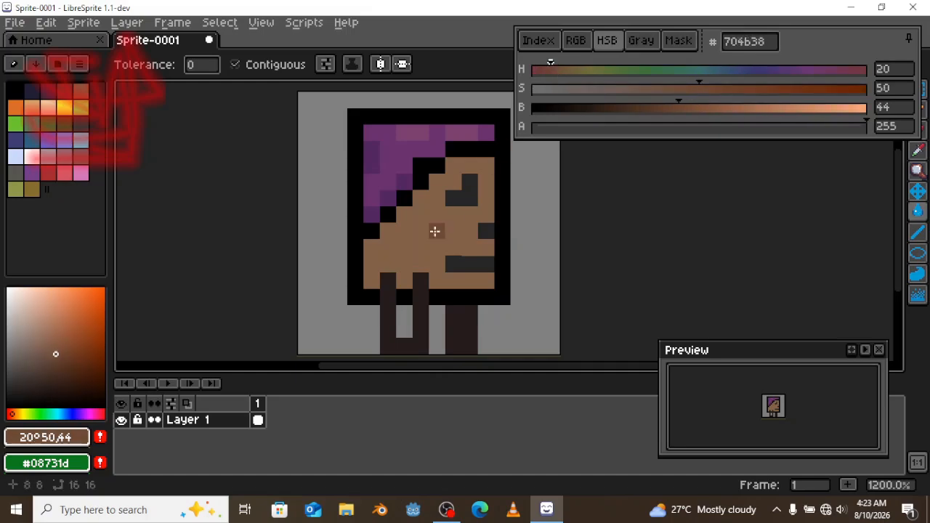
key("b")
left_click_drag(371, 247, 373, 270)
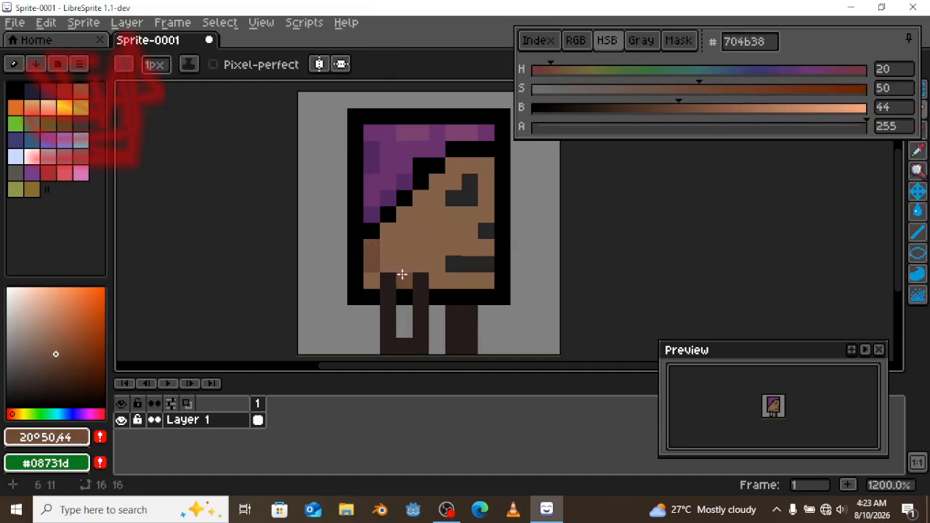
left_click_drag(447, 277, 487, 276)
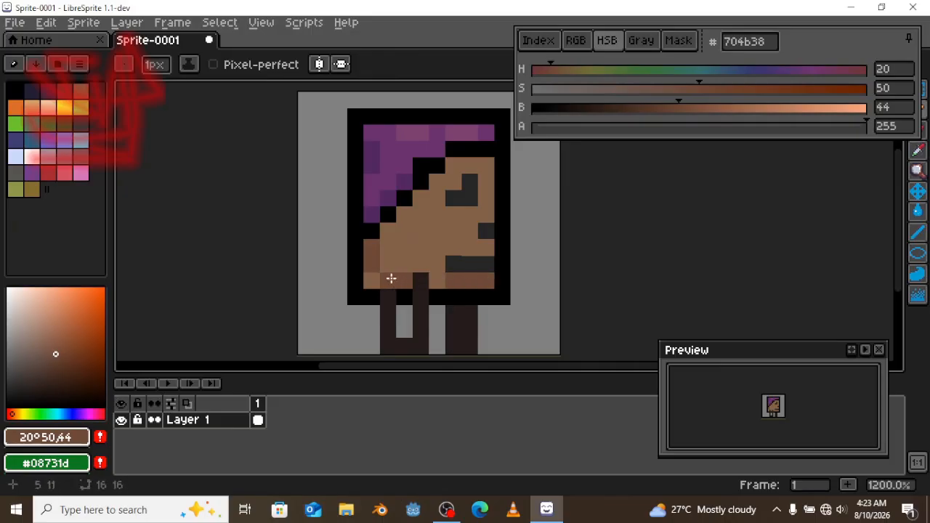
left_click_drag(390, 241, 420, 215)
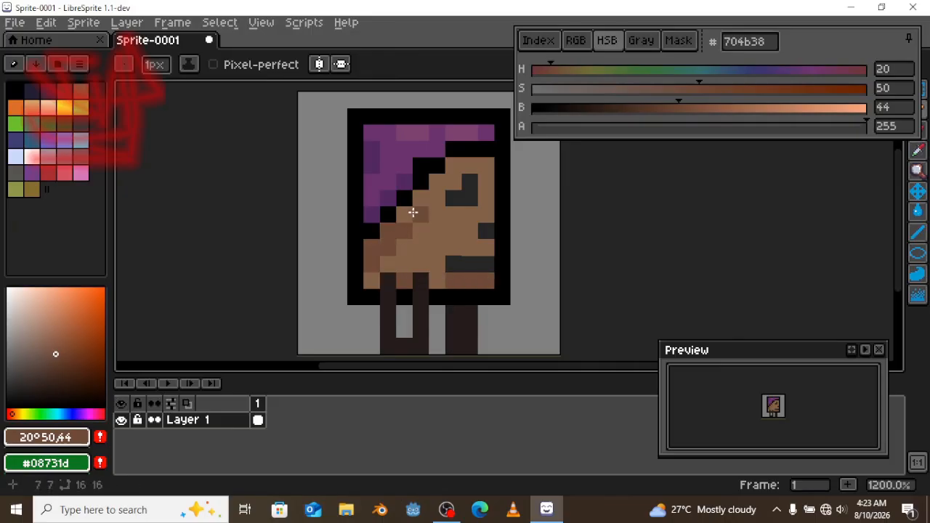
left_click(409, 212)
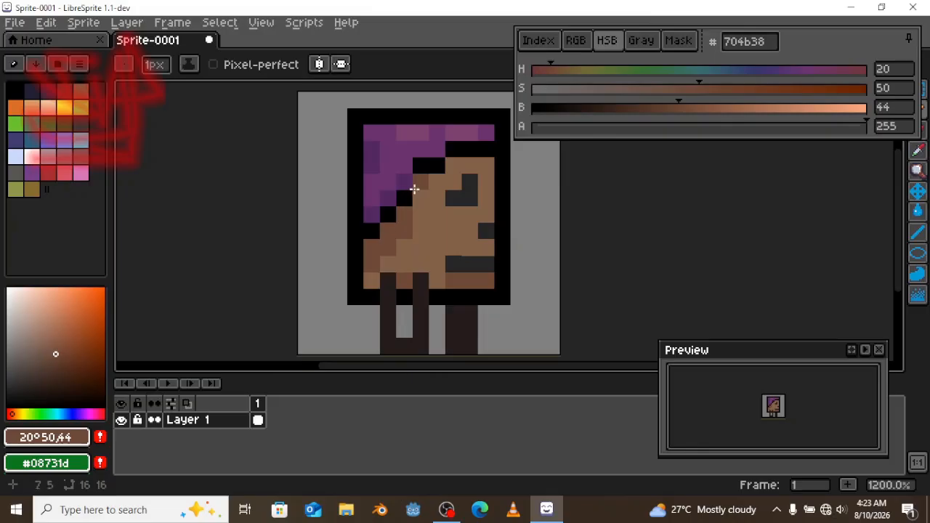
Step: Pencil dark brown pixels with brightness 28 beneath the diagonal and soften them with a column of the sampled medium brown #704b38
left_click(626, 108)
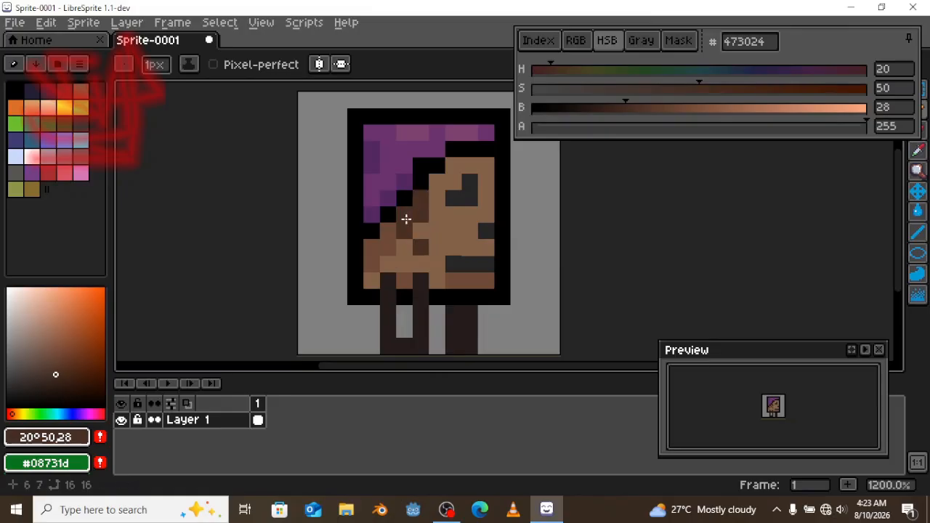
left_click(422, 215, "alt")
key("alt")
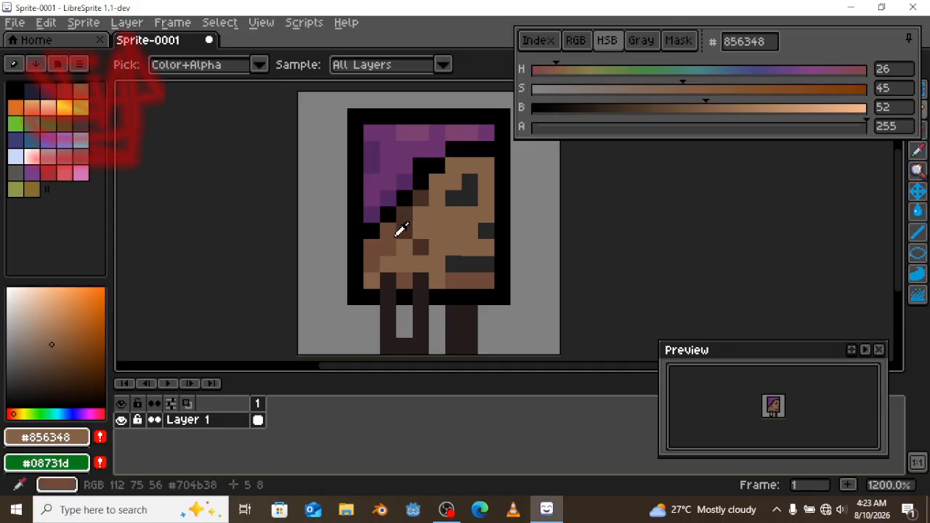
left_click(394, 232, "alt")
left_click_drag(415, 229, 417, 220)
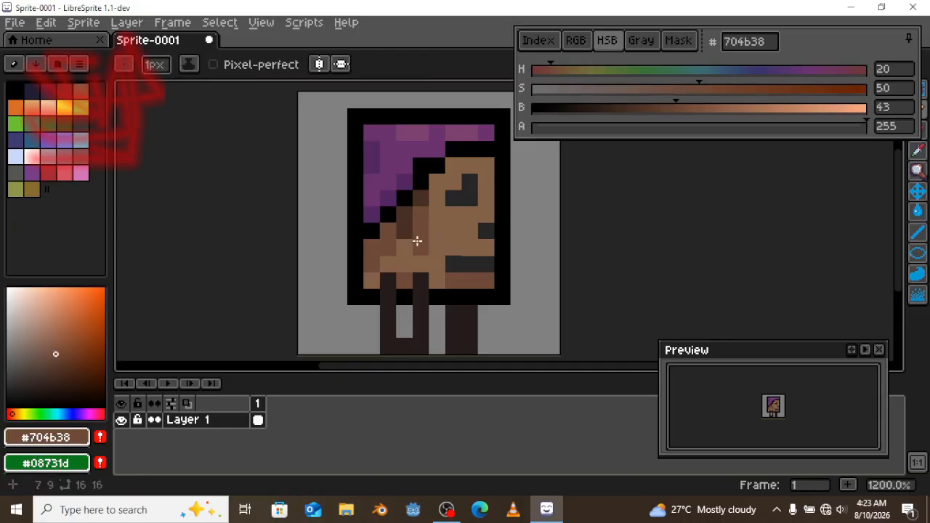
key("z")
scroll(458, 194, "down", 4)
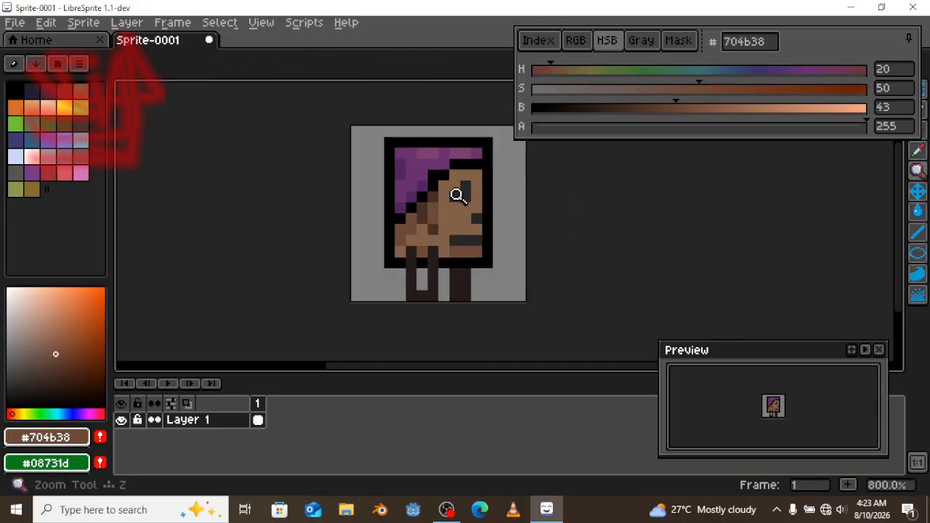
Step: Sample the base brown #856348 and pencil it over a few of the medium brown shading pixels beneath the diagonal
scroll(491, 228, "up", 5)
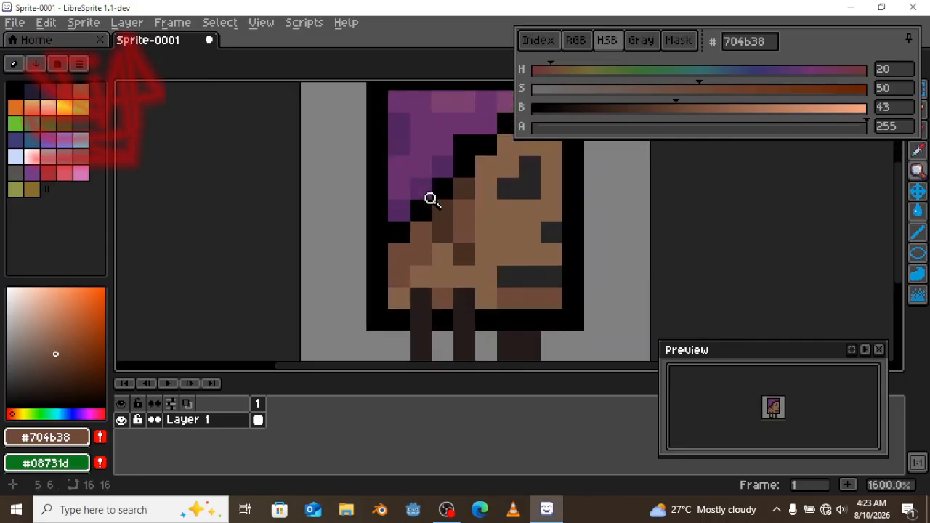
left_click(497, 211, "alt")
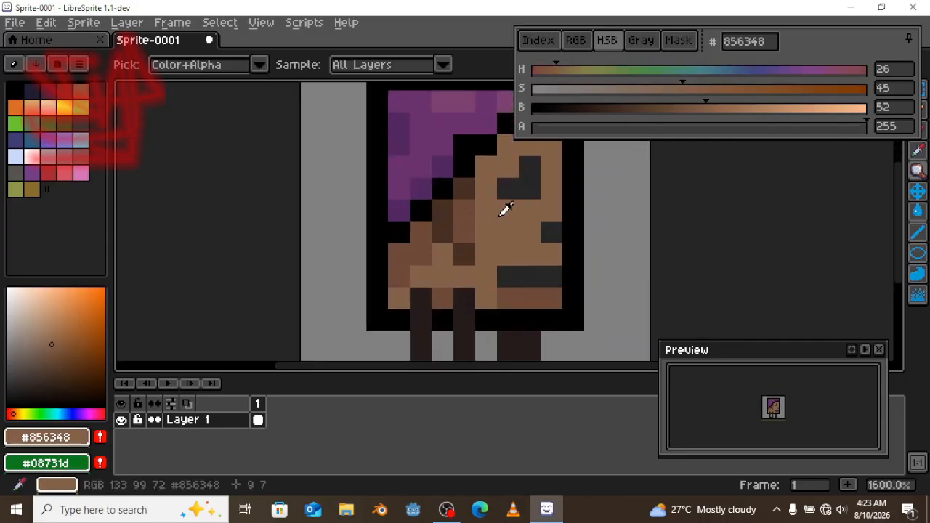
key("b")
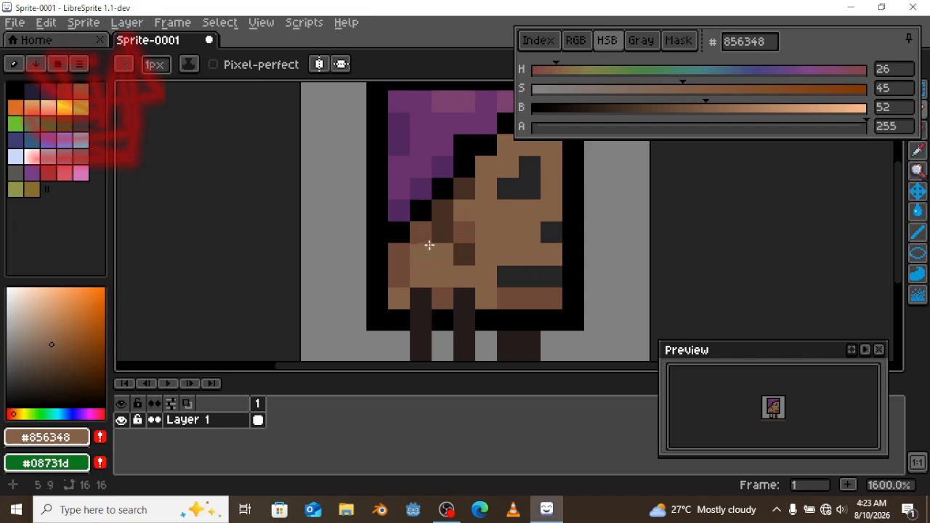
key("z")
scroll(436, 218, "down", 4)
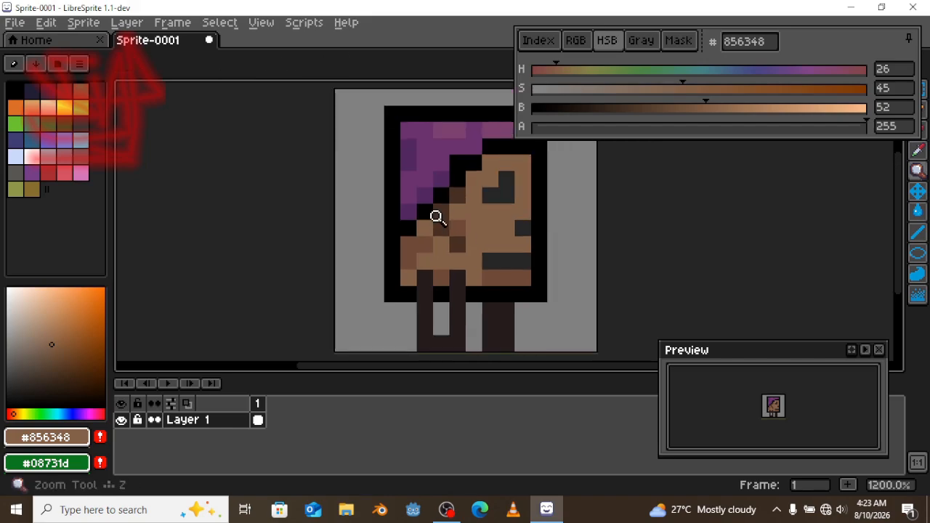
scroll(498, 240, "up", 1)
scroll(498, 242, "down", 3)
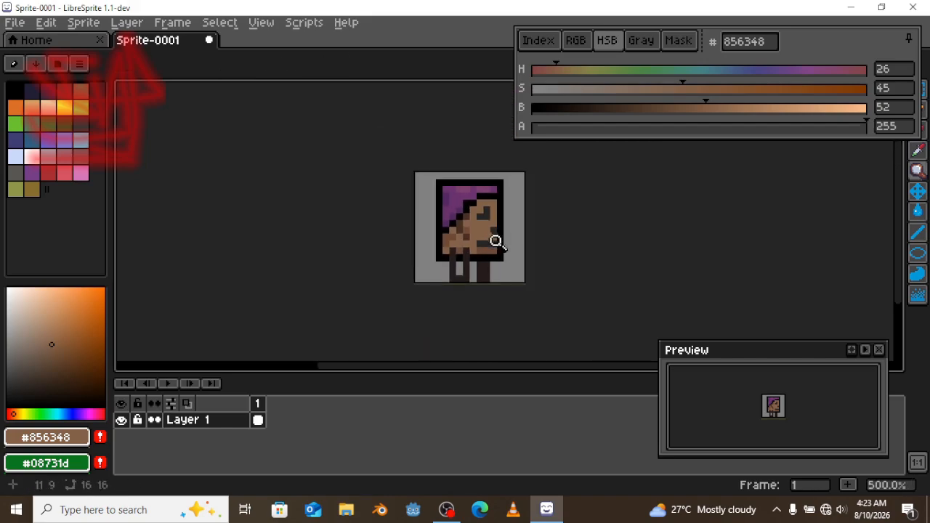
scroll(520, 246, "up", 3)
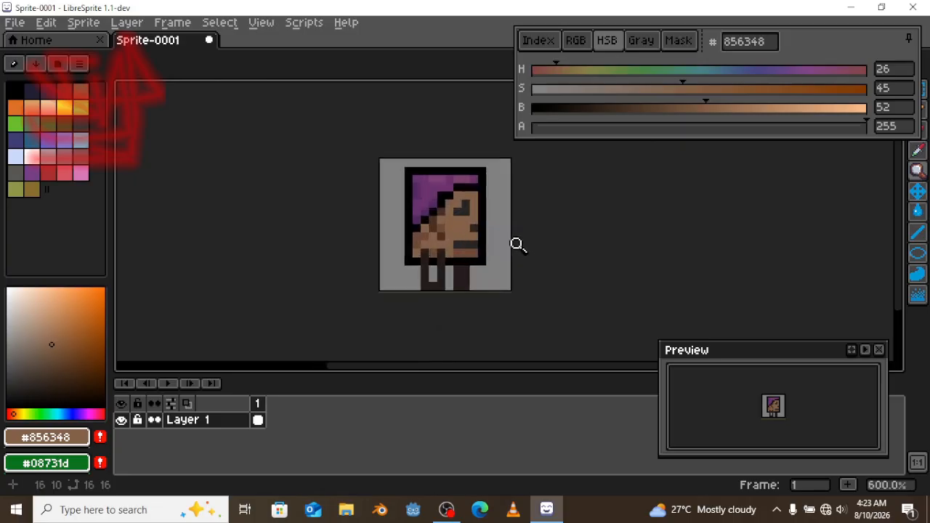
Step: Set the foreground to hue 36, saturation 40, brightness 59 and pencil highlight pixels along the brown area's upper and right edges around the eye
scroll(453, 206, "up", 1)
scroll(453, 206, "down", 1)
scroll(452, 206, "up", 1)
scroll(452, 207, "up", 5)
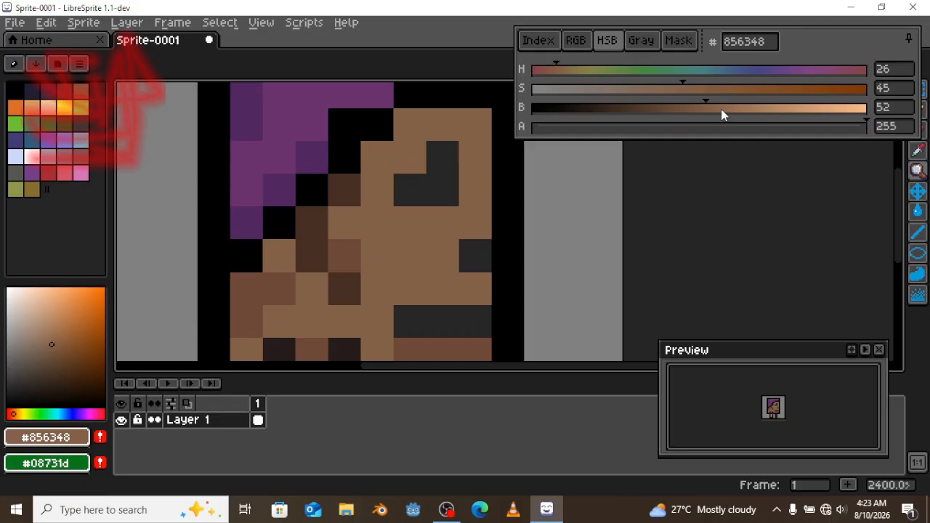
left_click_drag(722, 115, 732, 115)
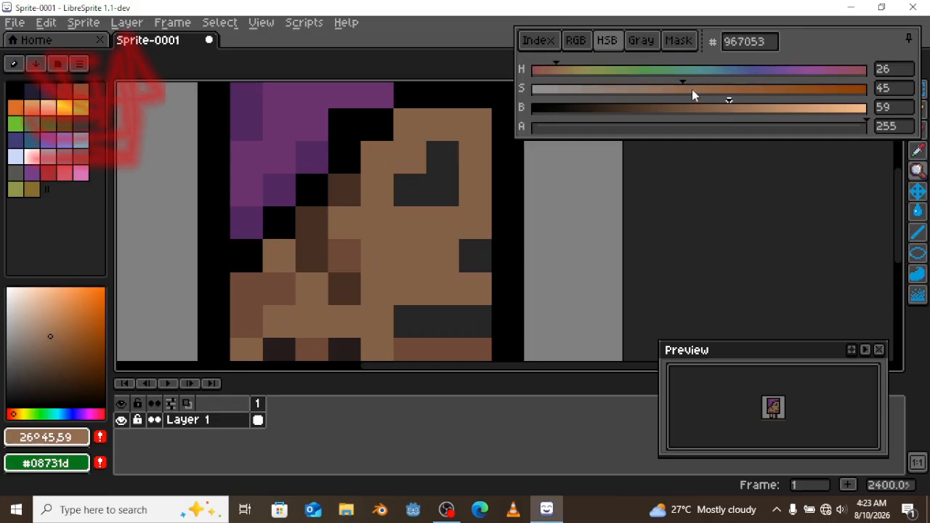
left_click_drag(682, 90, 668, 93)
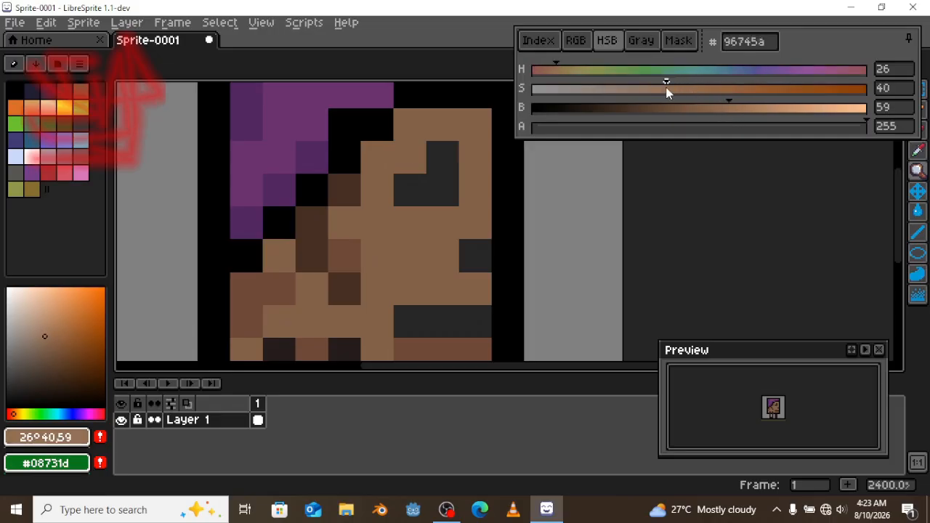
left_click(565, 70)
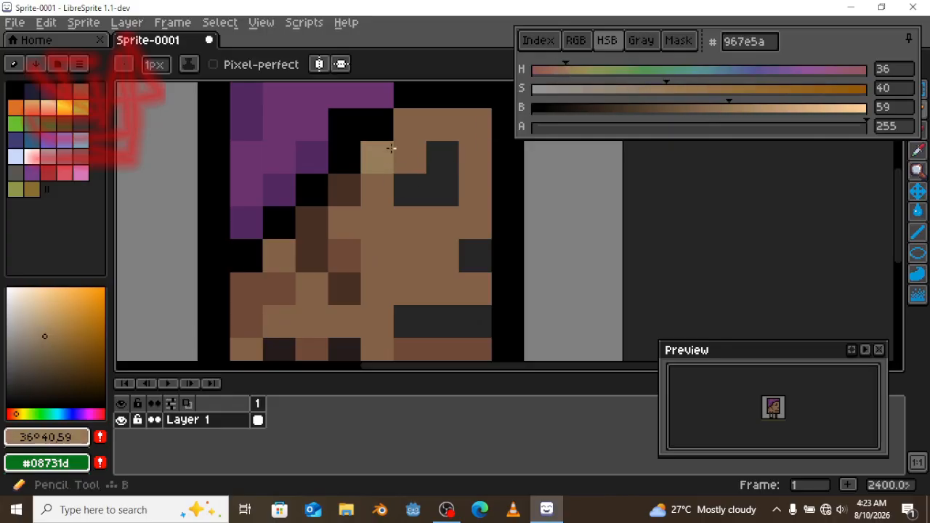
left_click(414, 129)
left_click(442, 125)
left_click(473, 158)
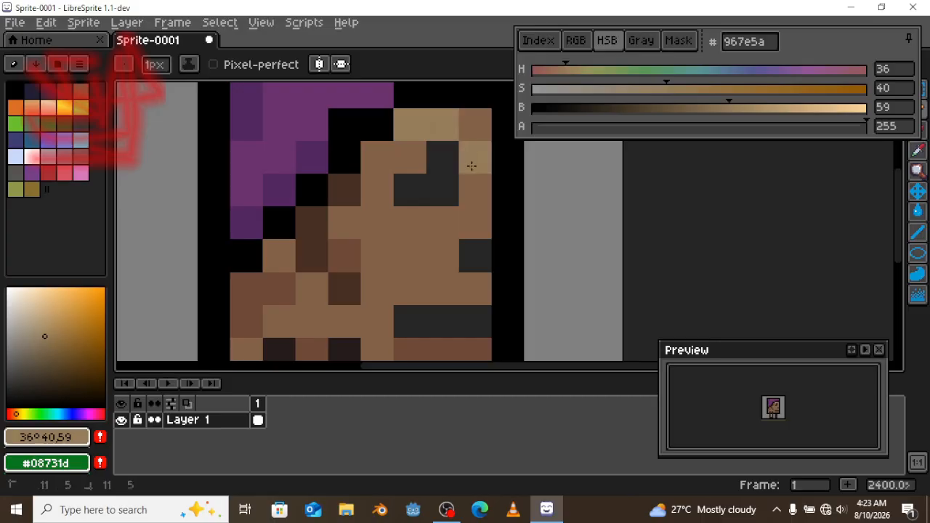
left_click(473, 189)
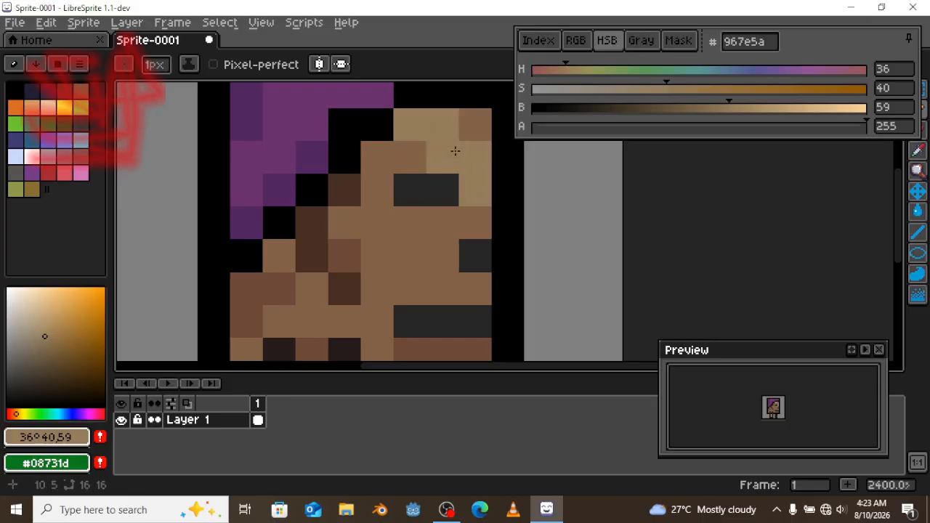
left_click_drag(474, 290, 435, 221)
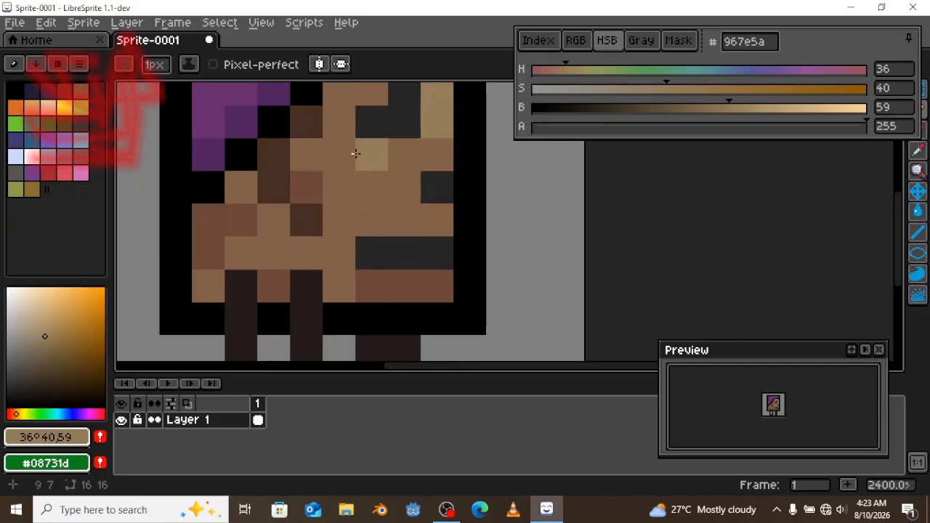
left_click_drag(357, 154, 408, 248)
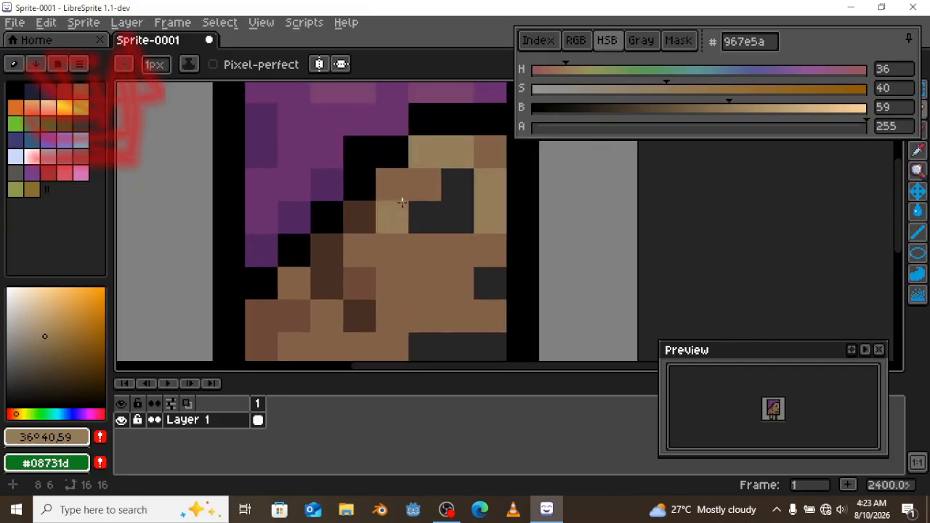
Step: Sample the eye's dark gray, raise its brightness to 58 and pencil the eye's lower-right pixel with this light gray
left_click(468, 193, "alt")
left_click_drag(601, 109, 726, 108)
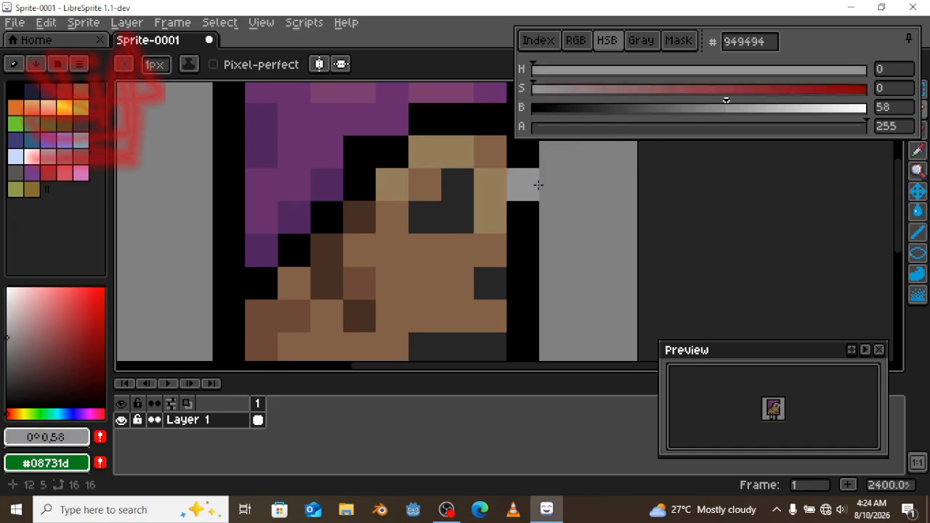
left_click(450, 228)
key("z")
scroll(473, 208, "down", 5)
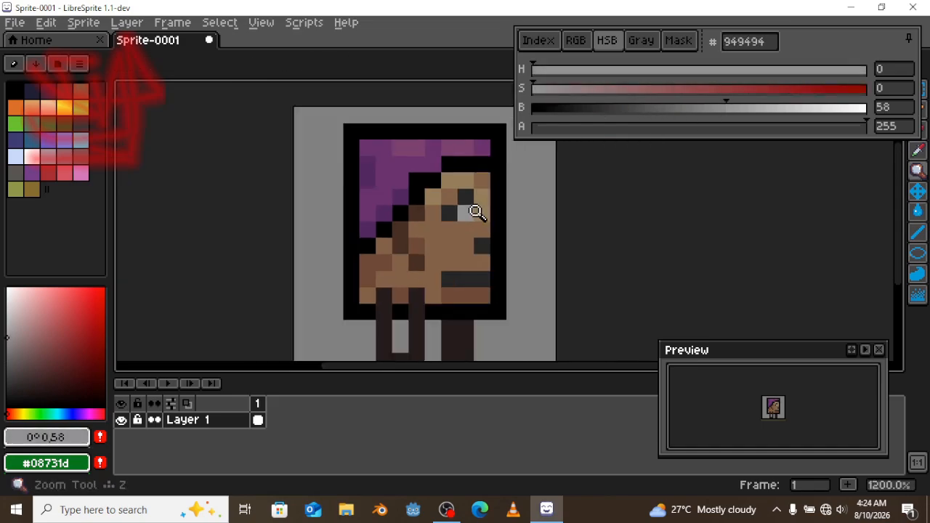
scroll(429, 262, "up", 3)
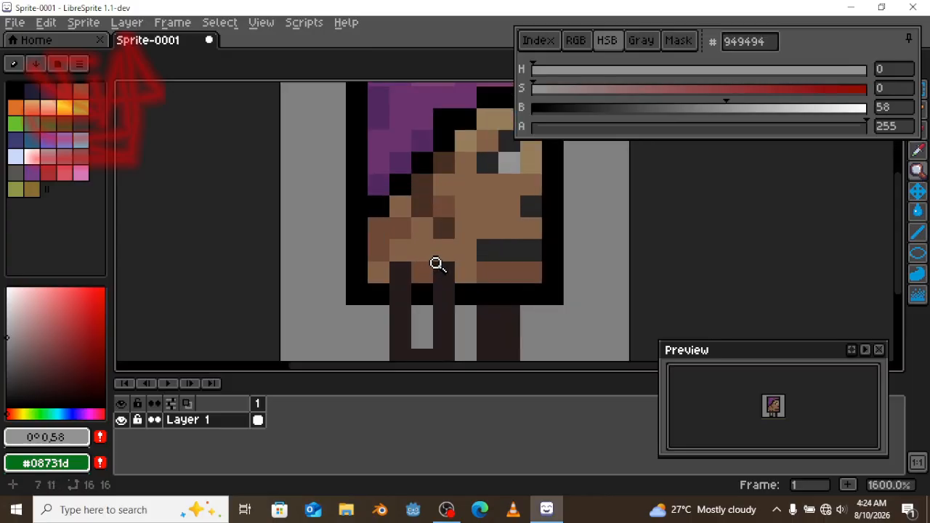
scroll(436, 261, "down", 3)
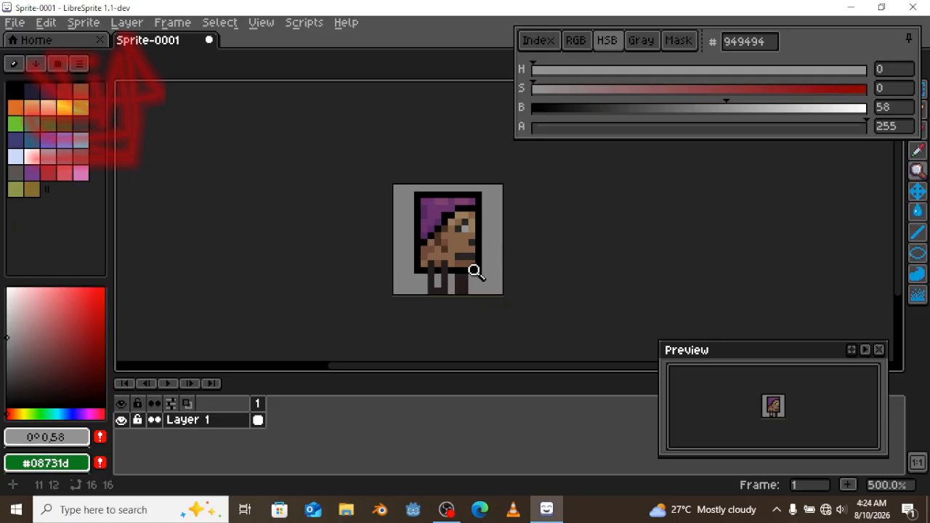
scroll(473, 271, "up", 1)
scroll(436, 295, "down", 1)
scroll(441, 260, "up", 3)
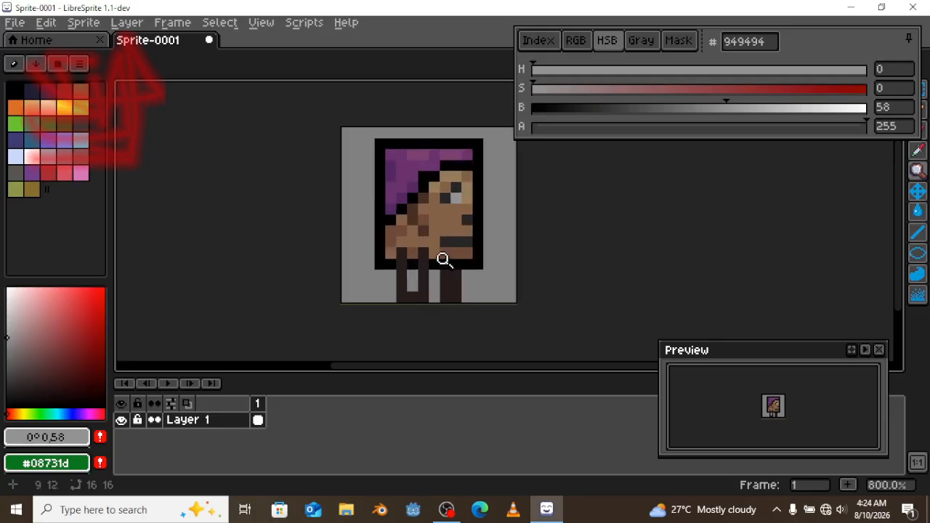
Step: Sample the medium brown #704b38 and fill the gray gap and the black outline pixel inside the left leg with it
left_click_drag(430, 249, 413, 203)
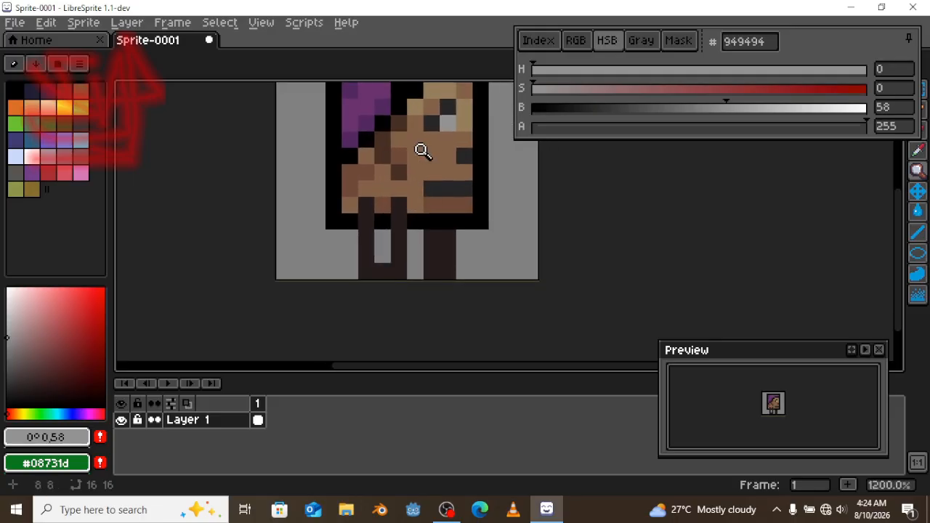
left_click_drag(412, 141, 436, 156)
key("i")
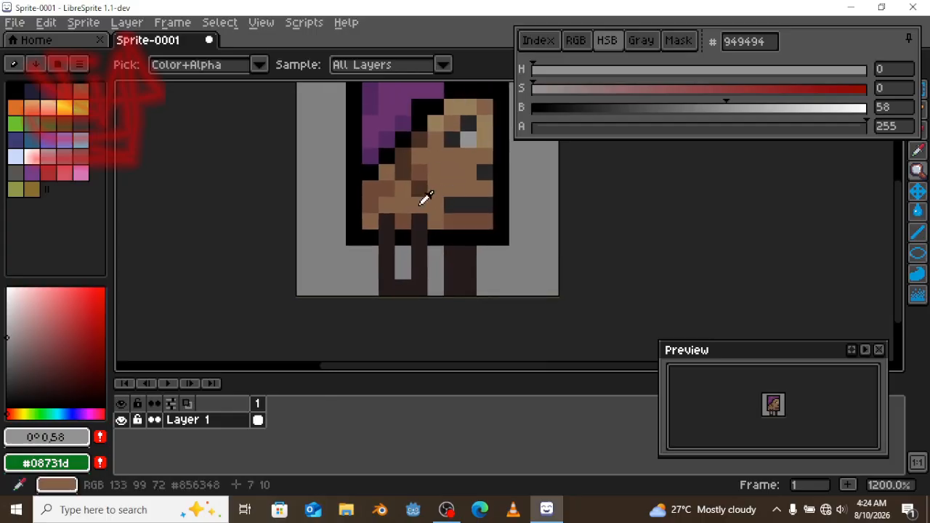
left_click(411, 209)
key("g")
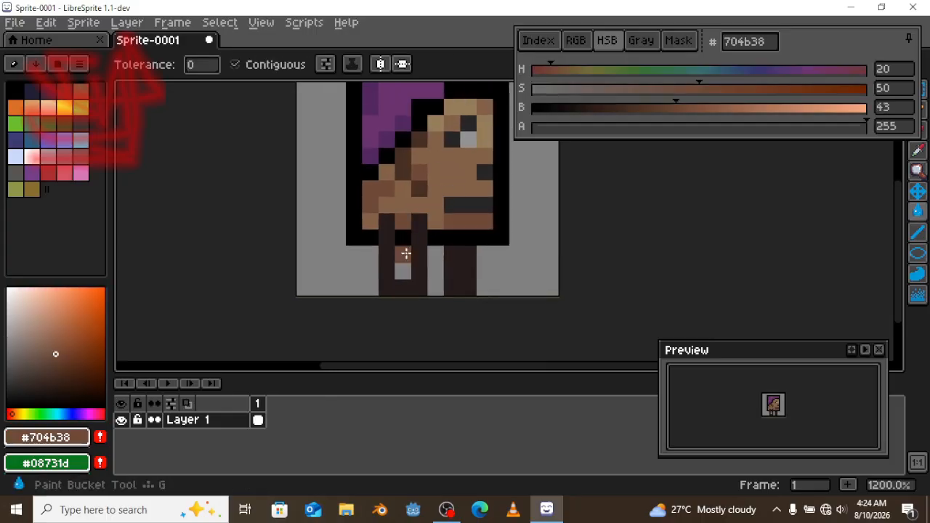
left_click(403, 272)
left_click(402, 240)
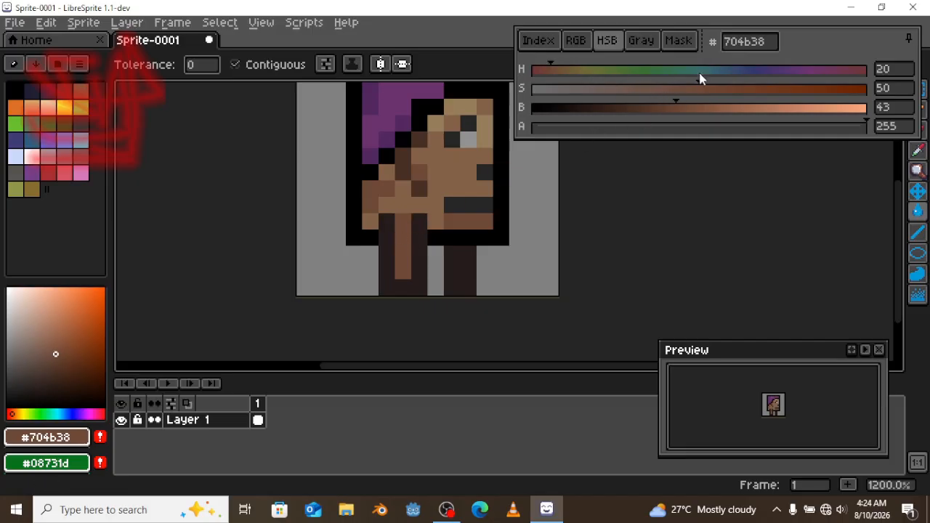
Step: Shift the foreground hue to 225 and fill the left leg's inner strip and the whole right leg with this blue
left_click_drag(716, 77, 742, 69)
left_click(405, 232)
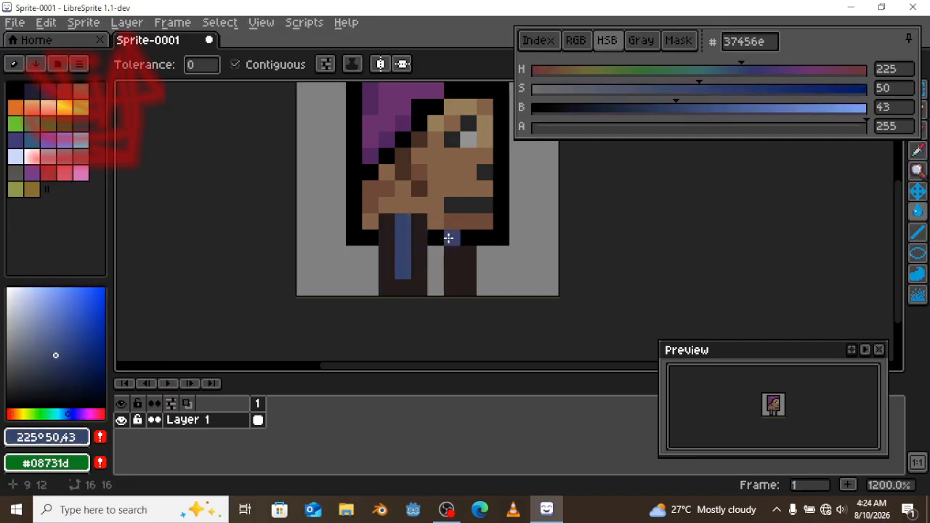
left_click(450, 265)
Step: Lower the blue's brightness to 25, fill the left leg's border with it and pencil the right leg's left column
left_click_drag(676, 107, 616, 108)
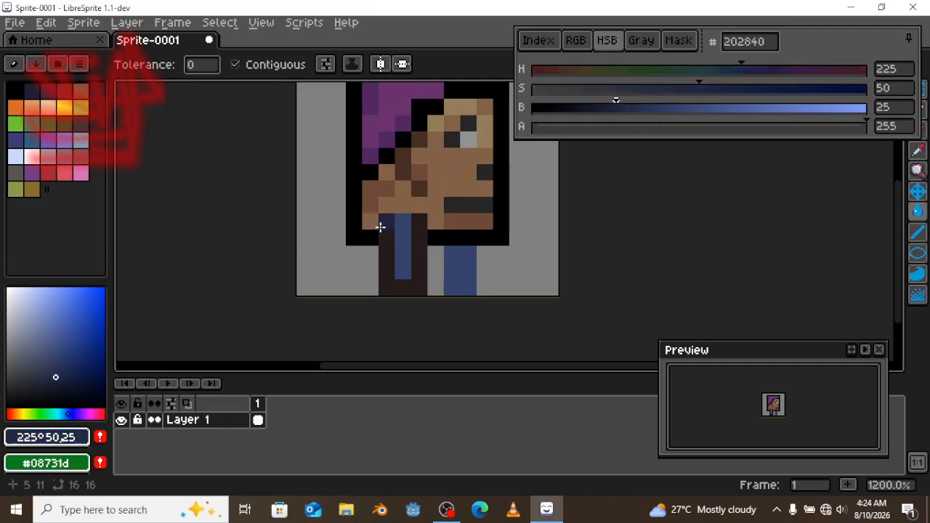
left_click(383, 226)
key("b")
left_click_drag(452, 258, 453, 283)
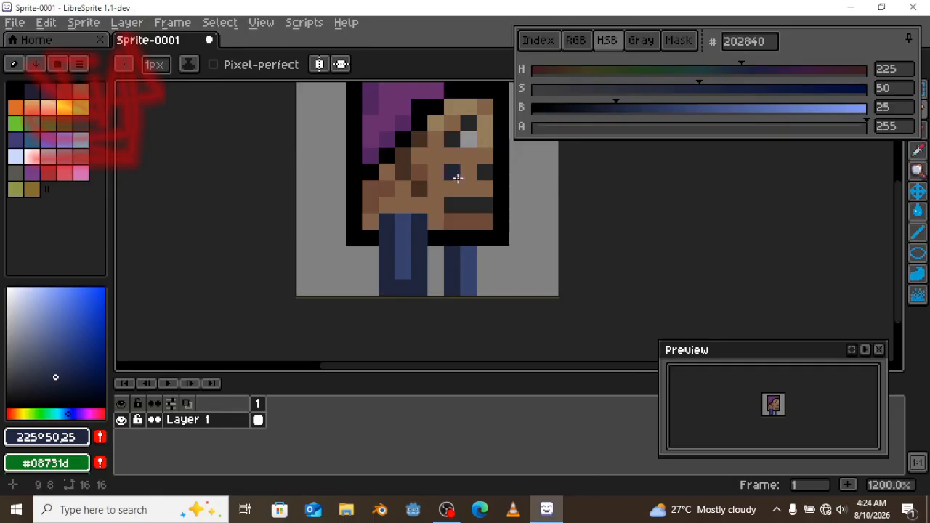
Step: Sample the lighter blue #37456e and pencil it down the full right column of the left leg
left_click(408, 243, "alt")
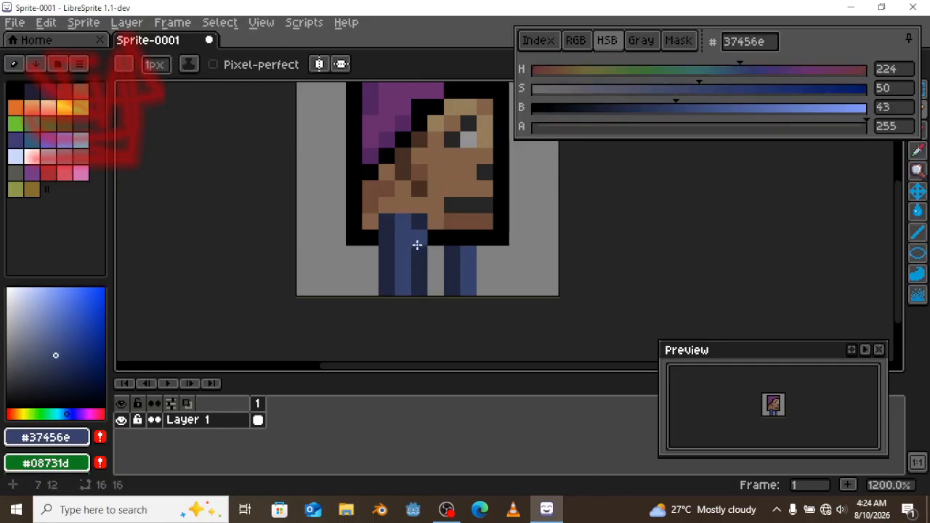
key("alt")
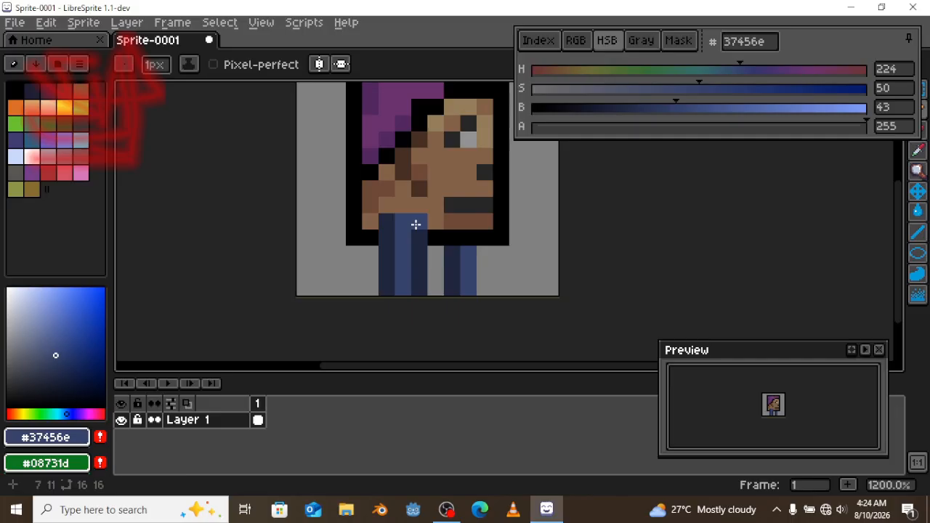
left_click_drag(415, 222, 419, 291)
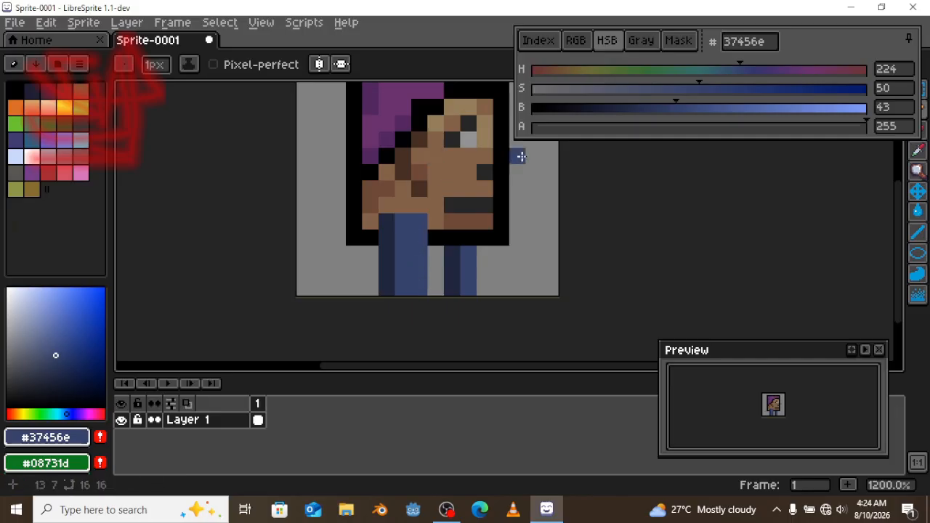
Step: Sample the base brown #856348 and pencil over the top-right pixel of the left leg
key("z")
right_click(444, 163)
right_click(443, 164)
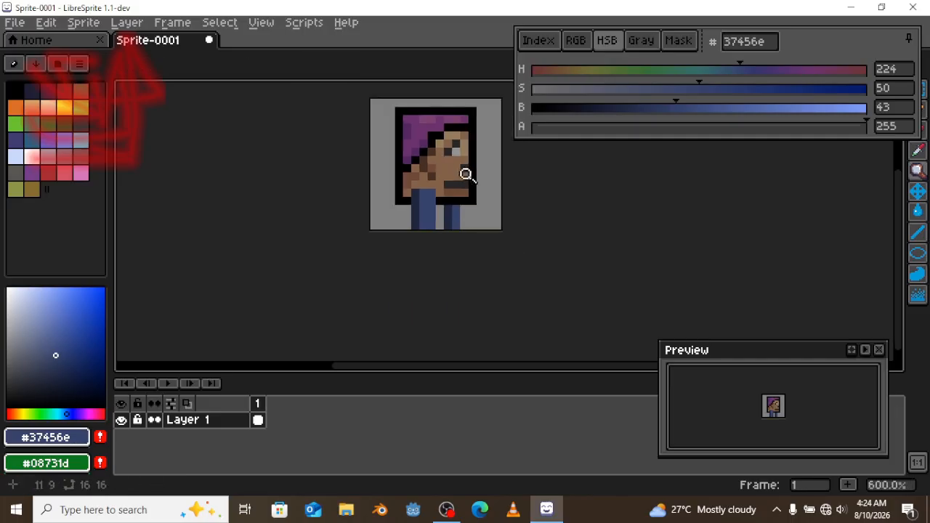
left_click(429, 174)
left_click(432, 178)
left_click(451, 211, "alt")
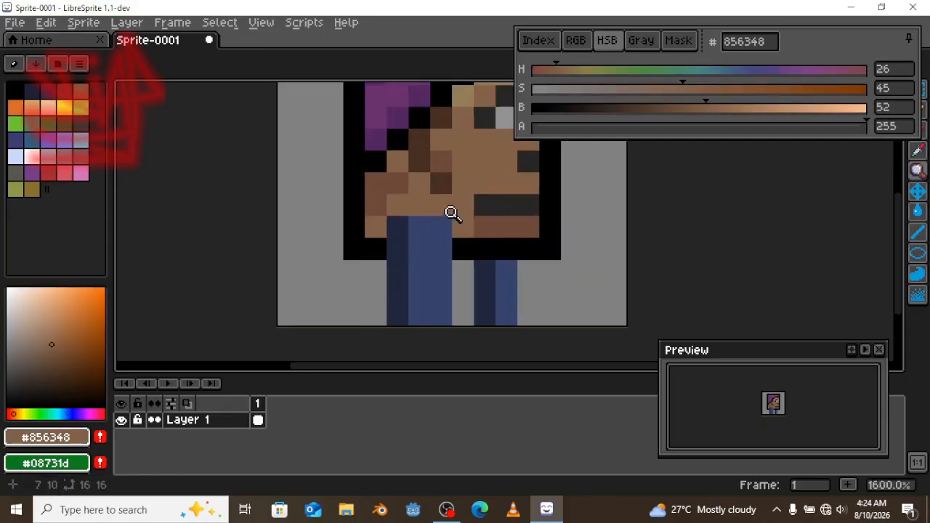
key("b")
left_click(391, 229)
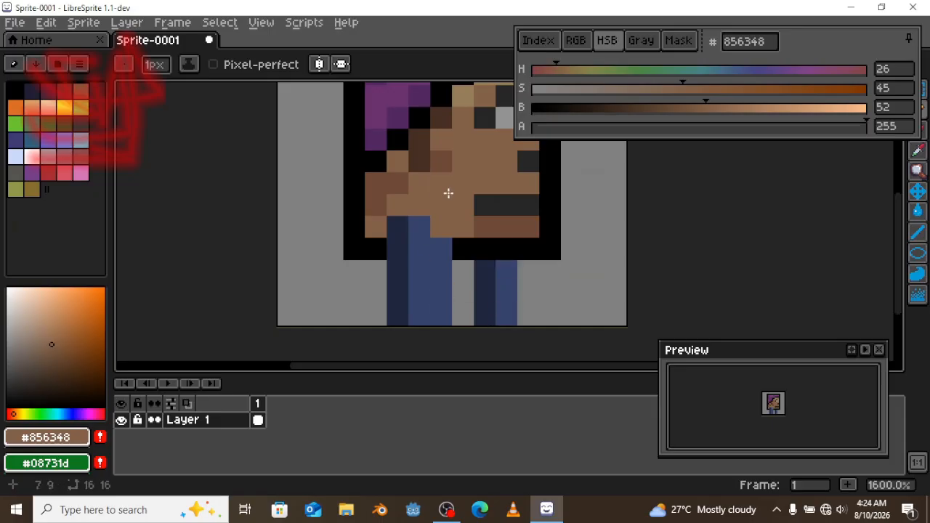
Step: Sample the hair's shadow purple #552b63 and set its saturation to 97 and brightness to 24
key("z")
scroll(447, 182, "down", 5)
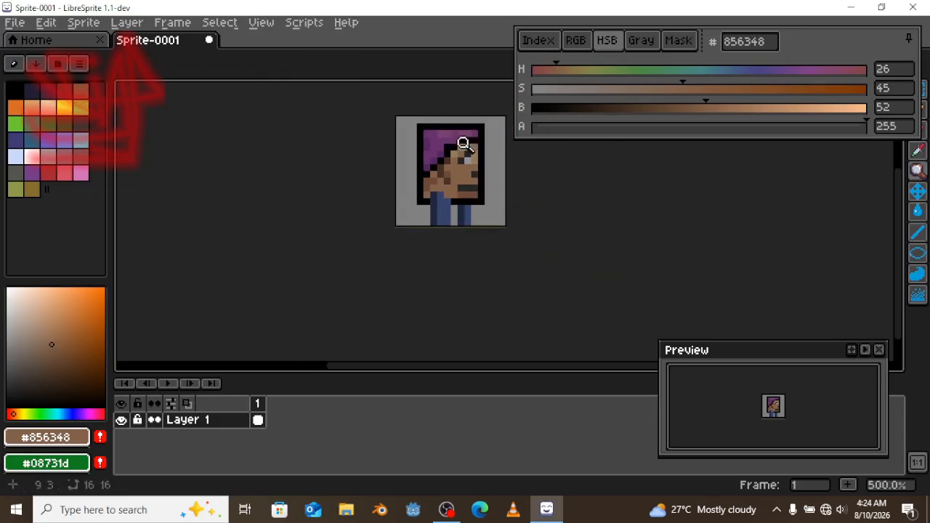
scroll(471, 133, "up", 5)
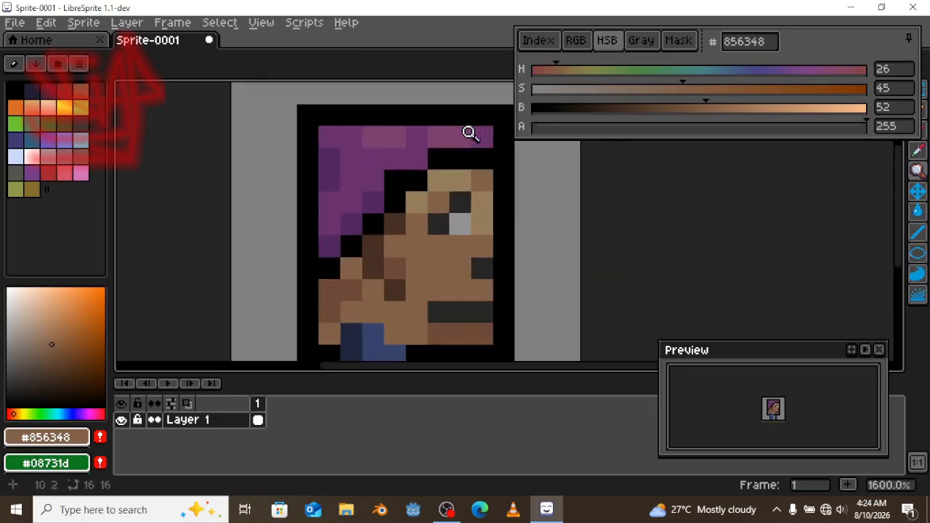
key("i")
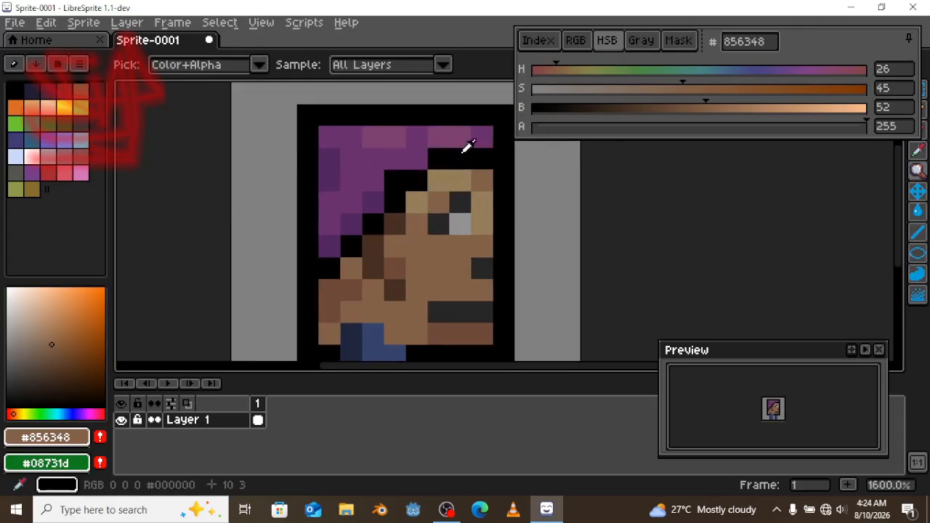
left_click(380, 192)
key("z")
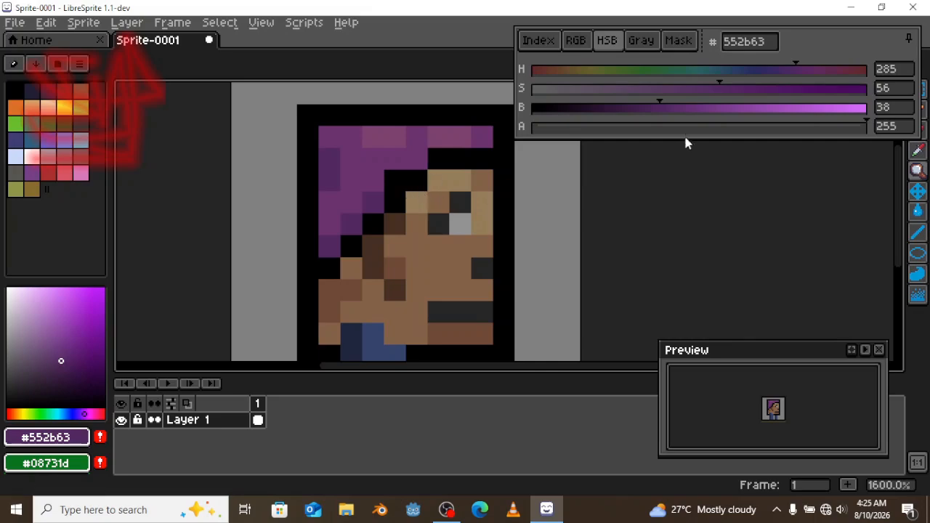
left_click_drag(654, 111, 614, 107)
left_click_drag(763, 90, 857, 88)
Step: Fill the black outline and the black diagonal hairline pixels with the dark purple #2e023d
key("g")
left_click(398, 189)
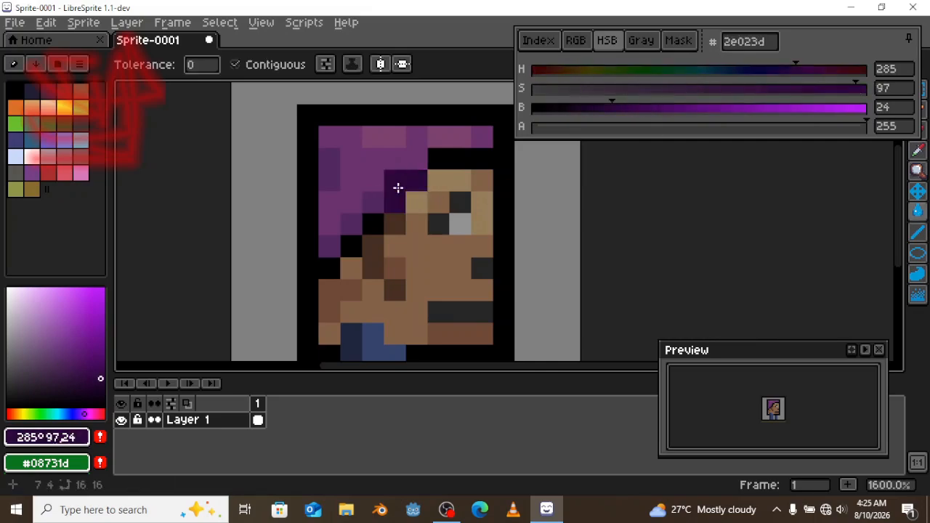
left_click(441, 165)
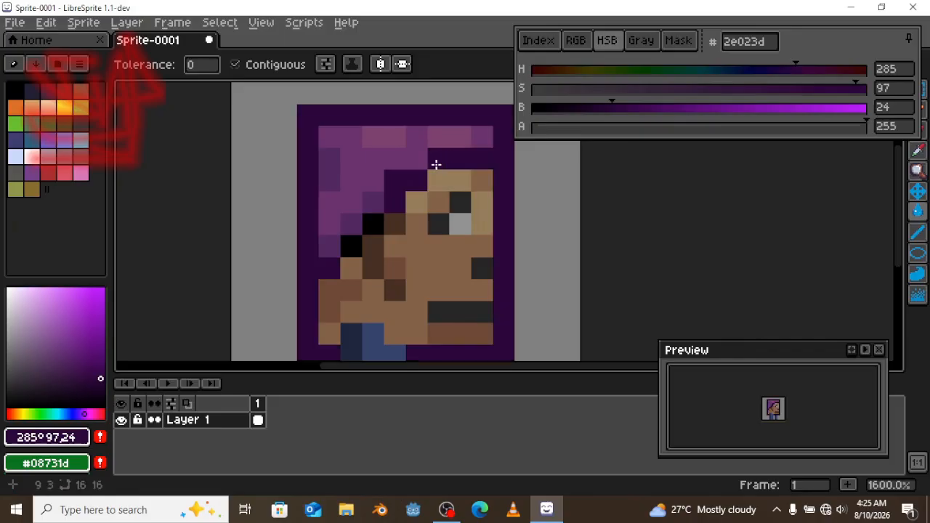
left_click(373, 223)
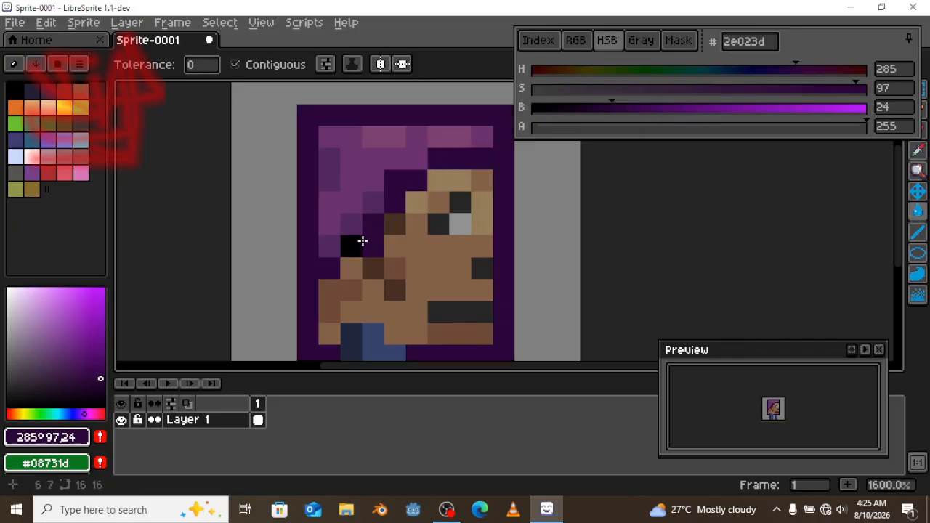
left_click(356, 240)
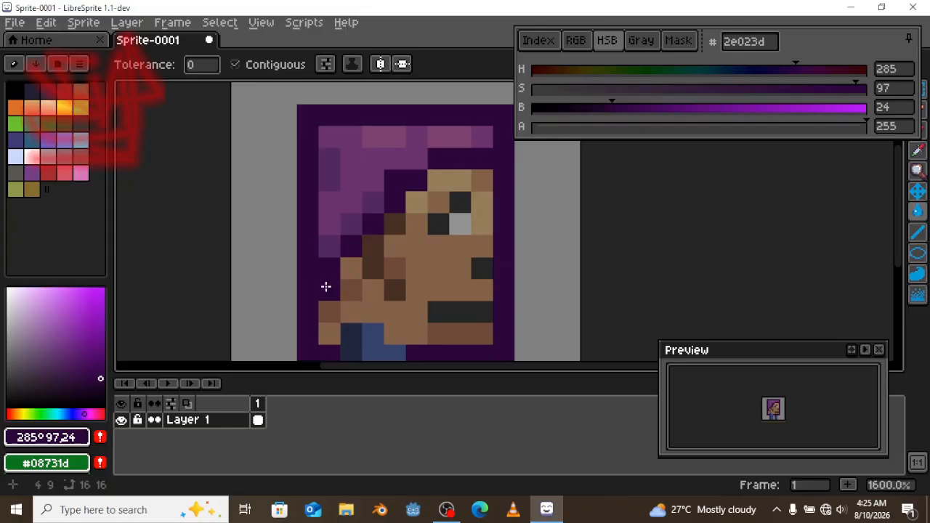
Step: Sample the skin brown #856348, set saturation 96 and brightness 18, and fill the head's outer outline with it
left_click(371, 311)
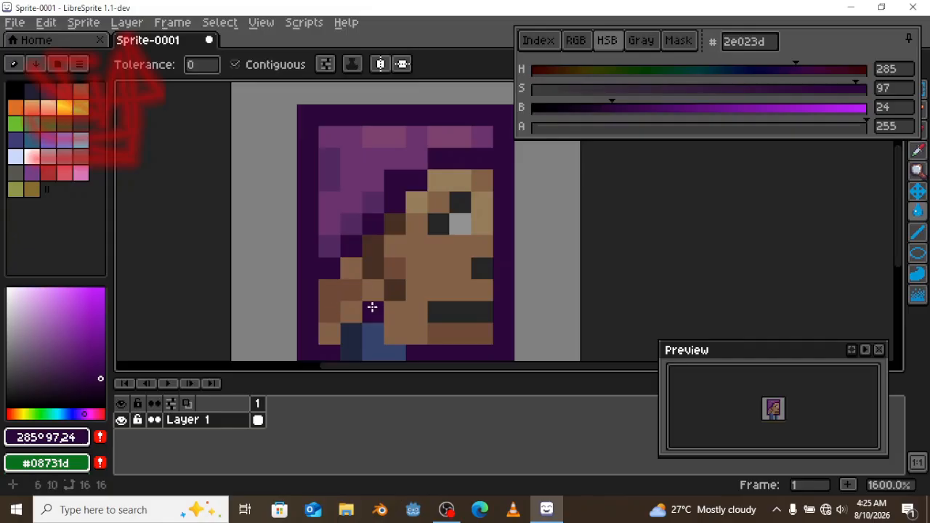
left_click(378, 303, "alt")
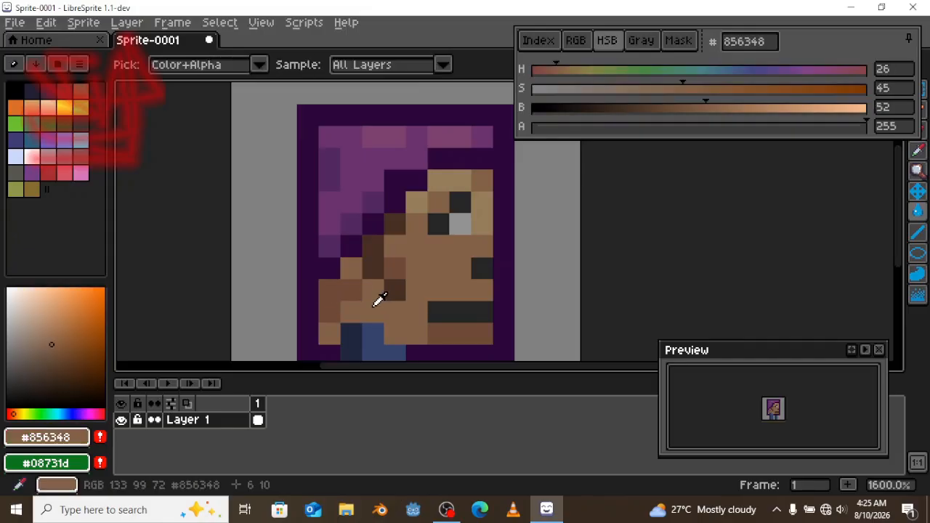
left_click(636, 114)
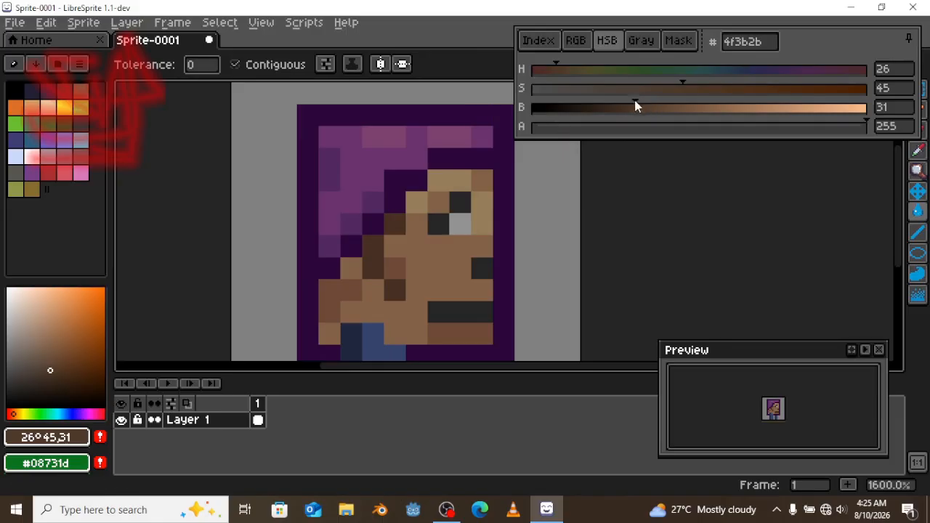
left_click_drag(636, 107, 595, 107)
mouse_move(784, 88)
left_mouse_down()
mouse_move(863, 80)
mouse_move(852, 82)
left_mouse_up()
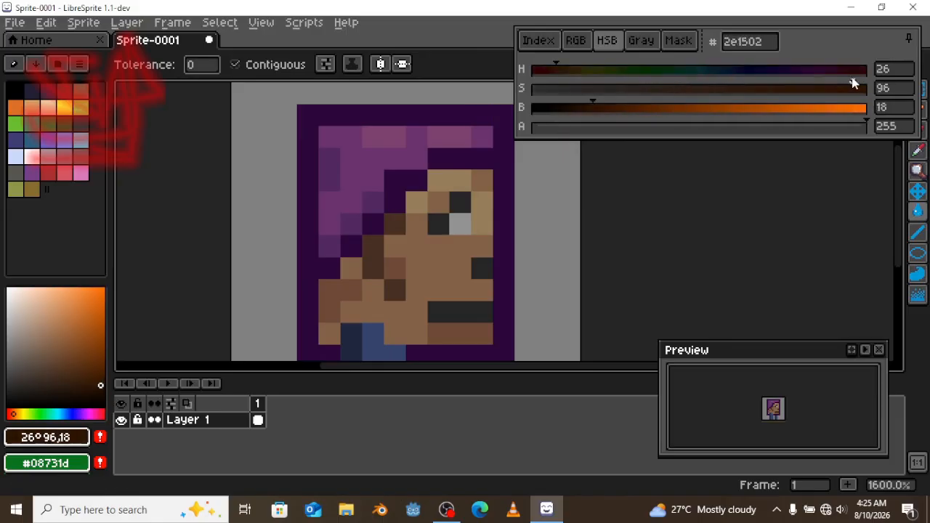
left_click(334, 125)
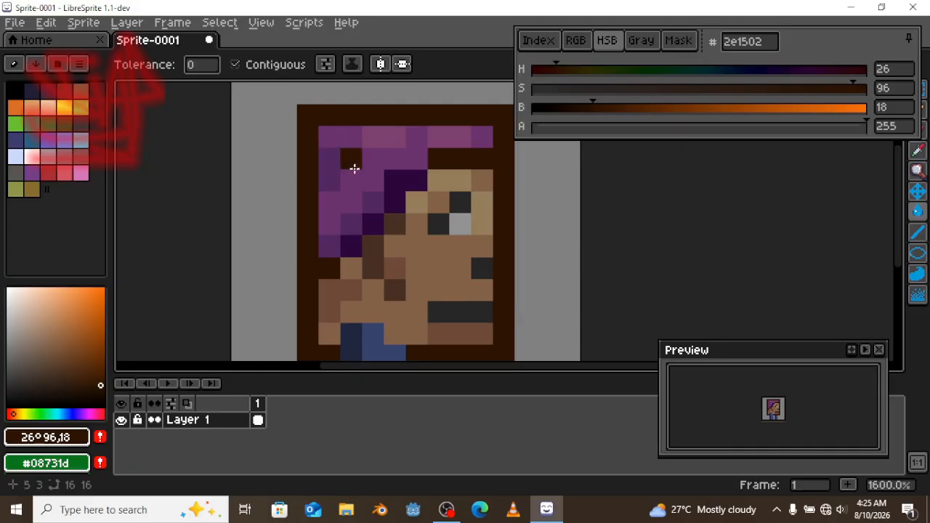
Step: Sample the dark purple #2e023d and pencil it over the brown hairline pixels above the forehead and at the hair's lower-left end
key("i")
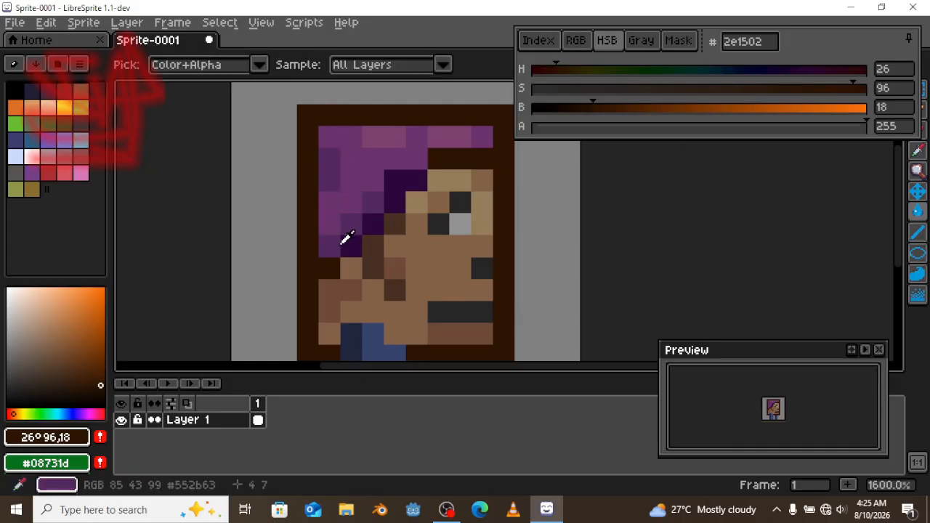
key("g")
left_click(429, 162, "alt")
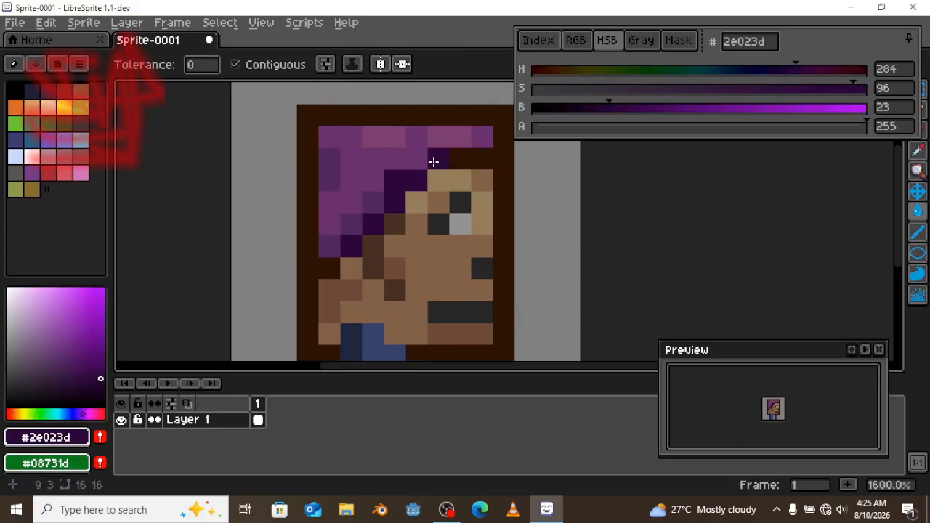
key("b")
left_click_drag(470, 162, 483, 162)
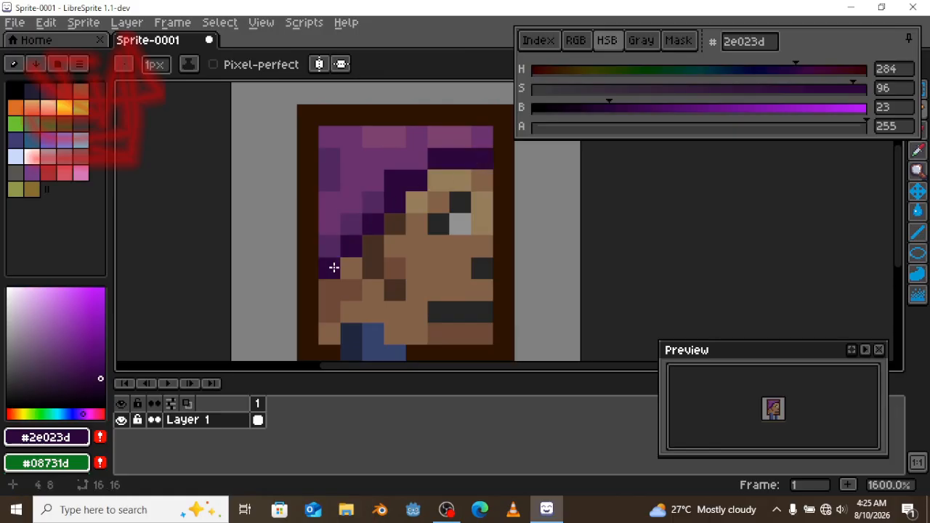
key("z")
scroll(356, 210, "down", 4)
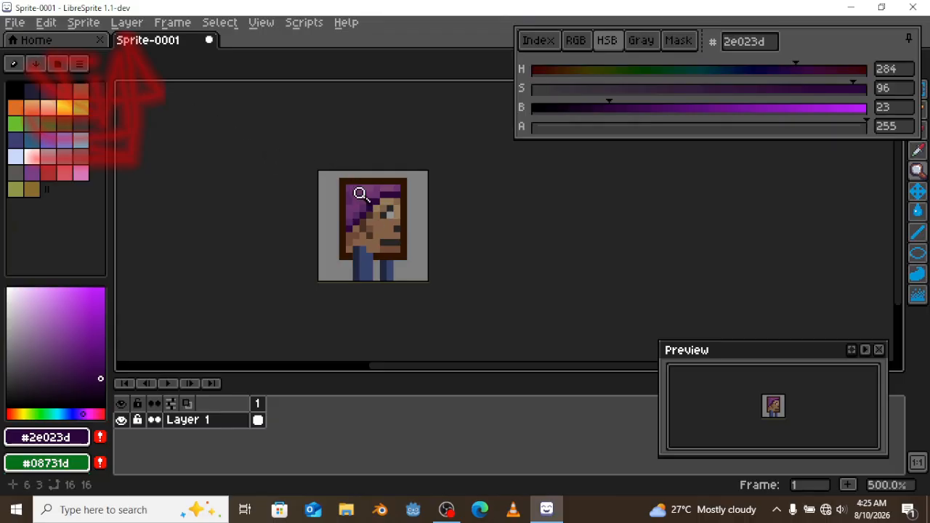
scroll(364, 210, "up", 2)
scroll(322, 176, "up", 2)
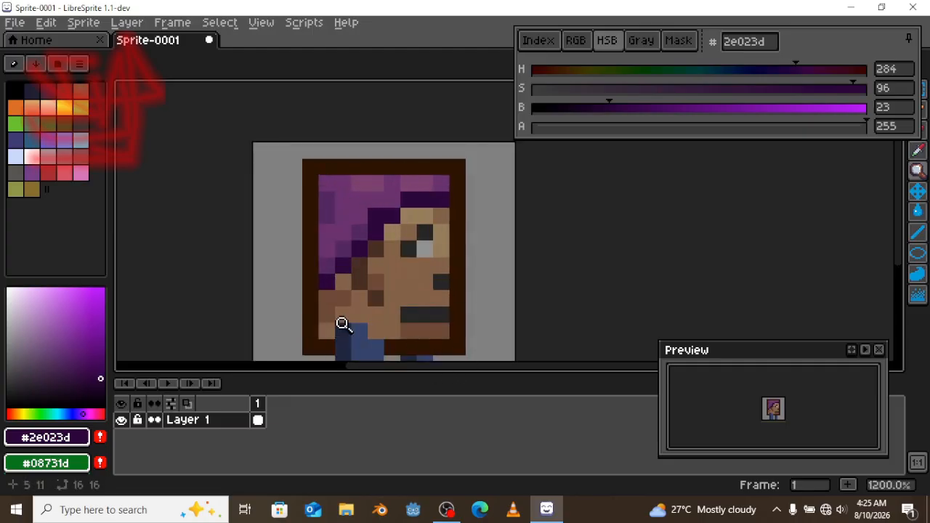
left_click_drag(343, 324, 336, 256)
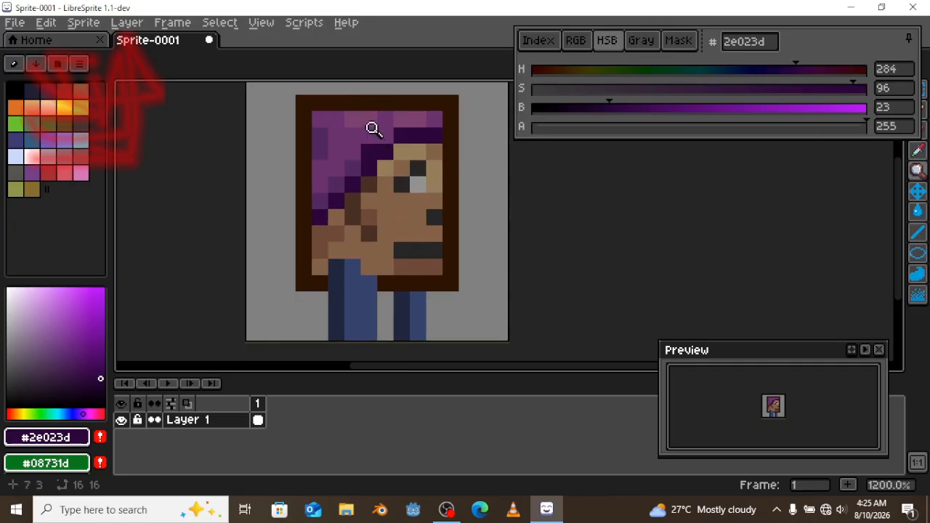
scroll(376, 149, "down", 4)
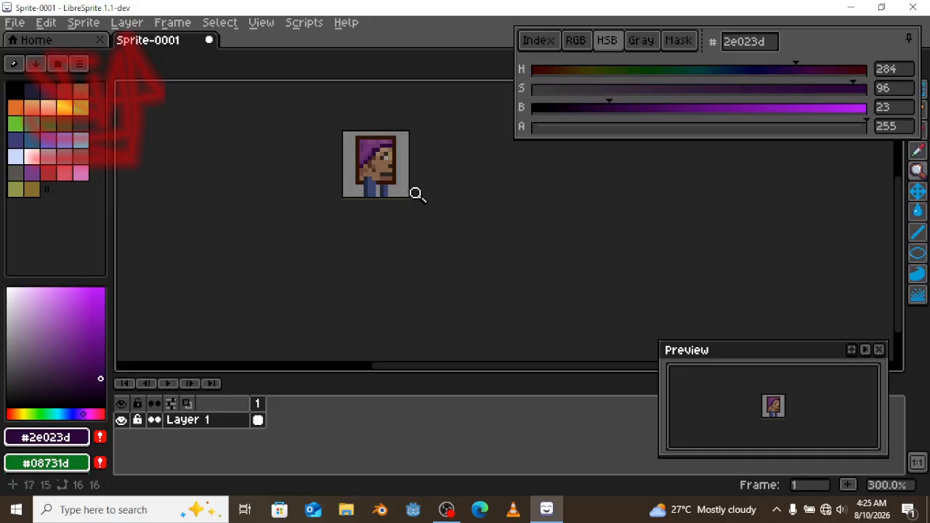
Step: Sample the outline's dark brown, lower its brightness to 14, and refill the head's outline with it
scroll(363, 163, "up", 4)
key("i")
left_click(393, 194)
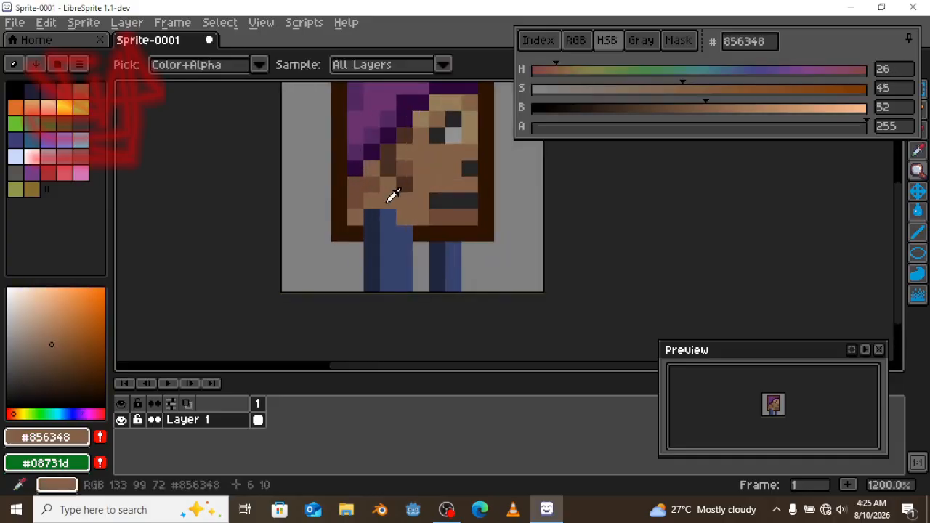
left_click(342, 201)
left_click(582, 114)
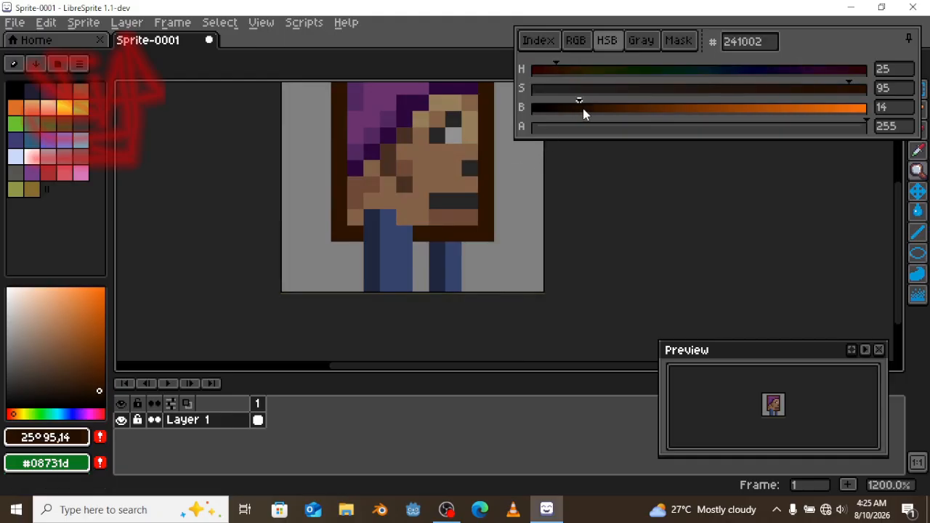
key("g")
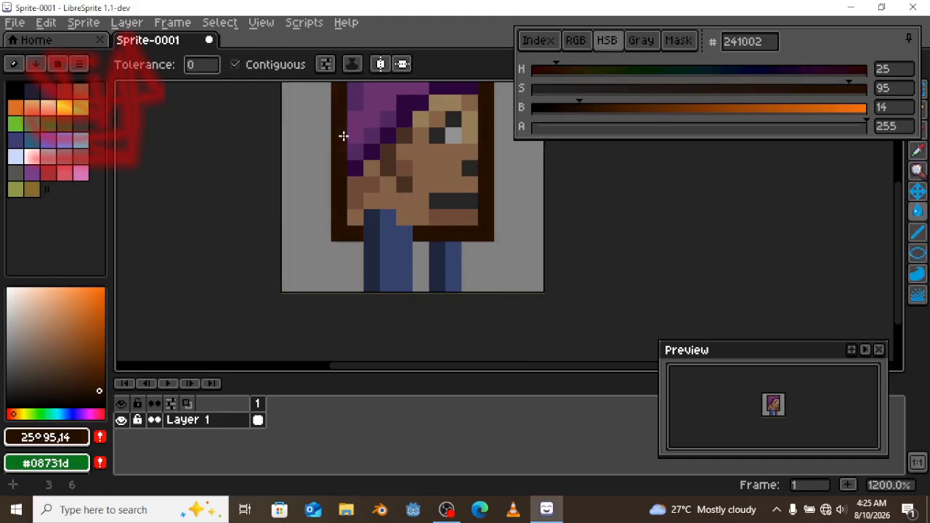
left_click_drag(385, 138, 399, 175)
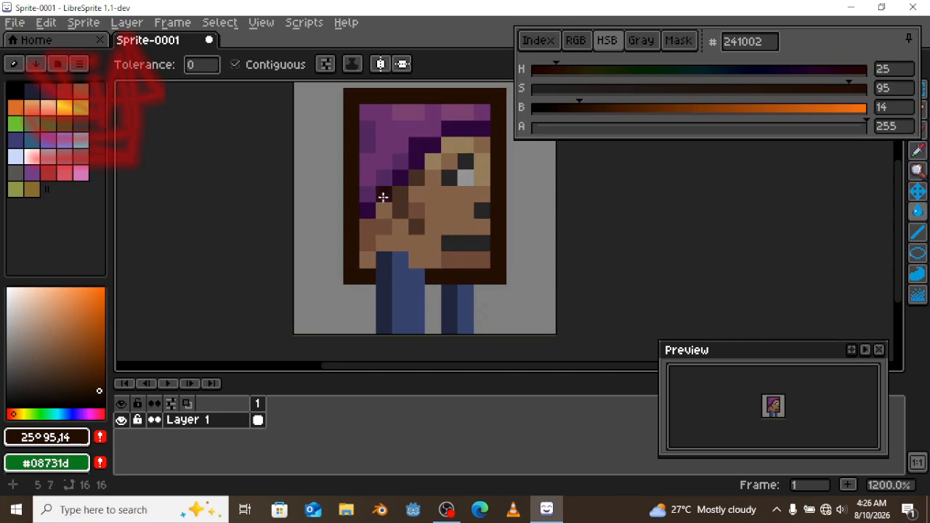
Step: Sample the eye's light grey #949494 and try it on the mouth
key("z")
scroll(428, 167, "down", 5)
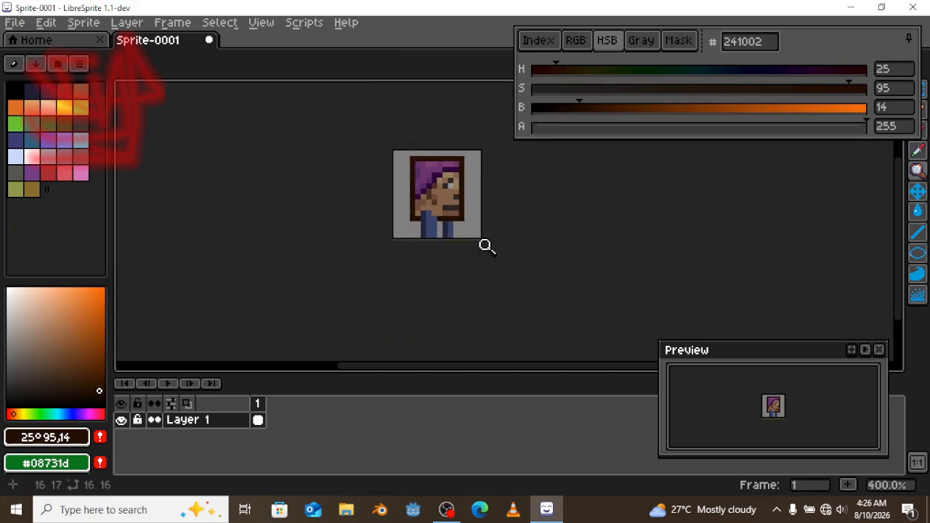
left_click_drag(407, 208, 317, 216)
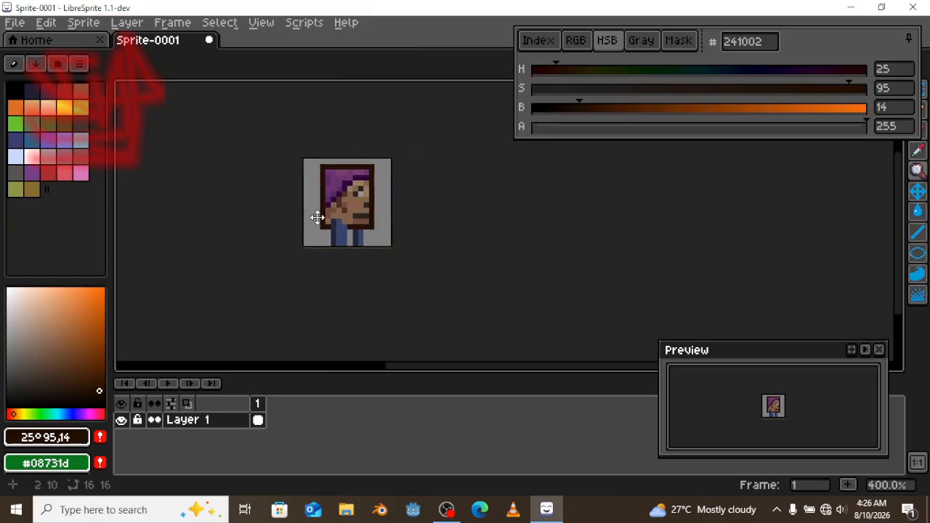
scroll(351, 195, "up", 3)
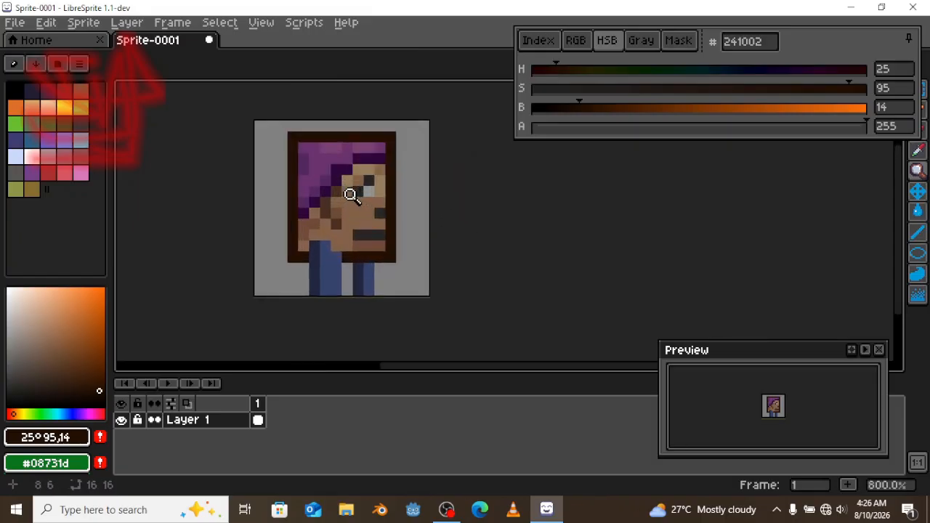
scroll(352, 195, "up", 1)
left_click(379, 188, "alt")
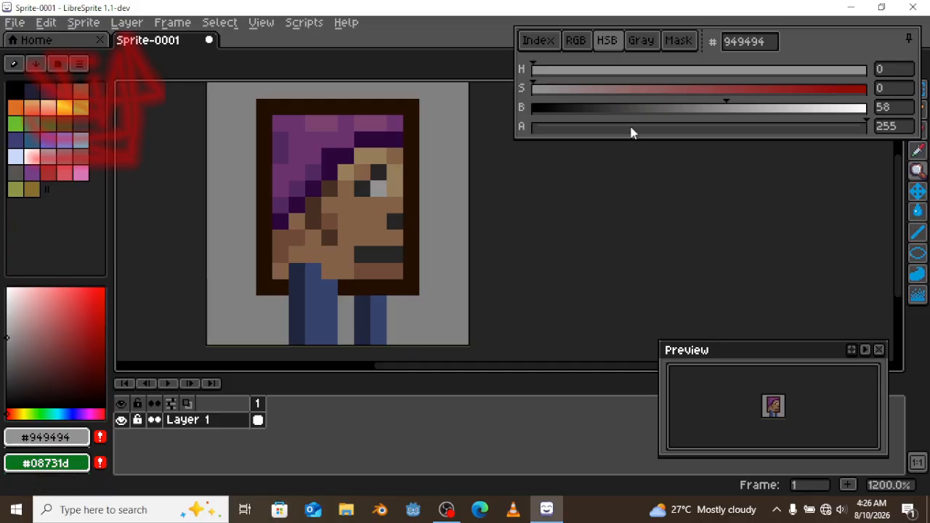
left_click(371, 257)
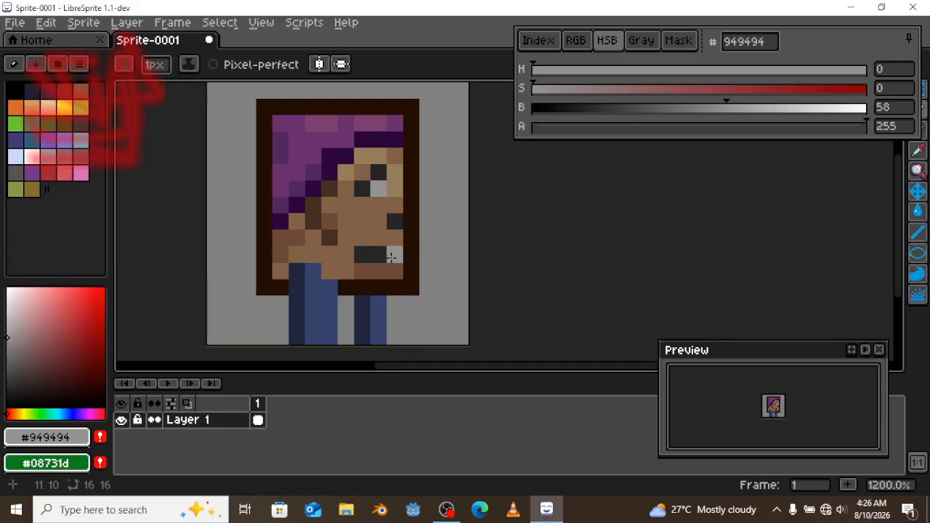
Step: Sample the skin brown #856348 and pencil over the mouth's leftmost pixel to shorten the mouth
key("z")
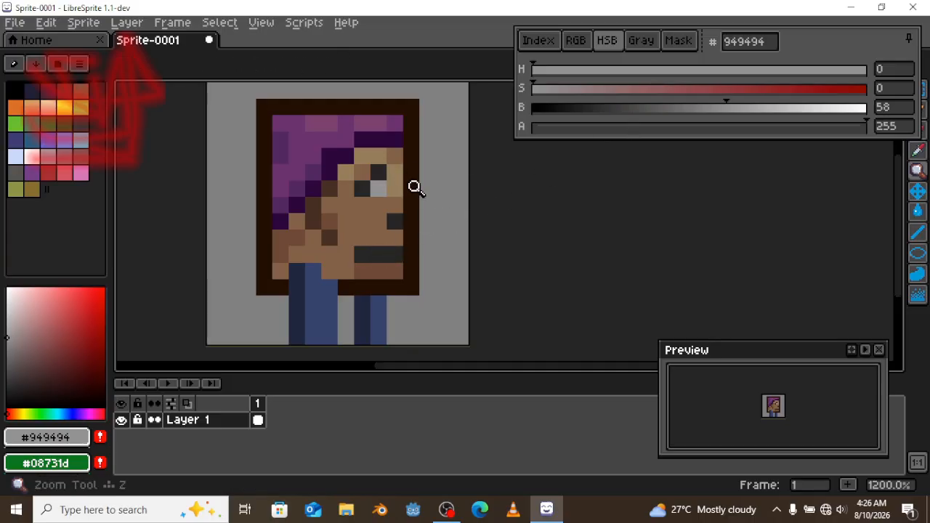
scroll(415, 186, "down", 2)
key("i")
scroll(389, 203, "up", 1)
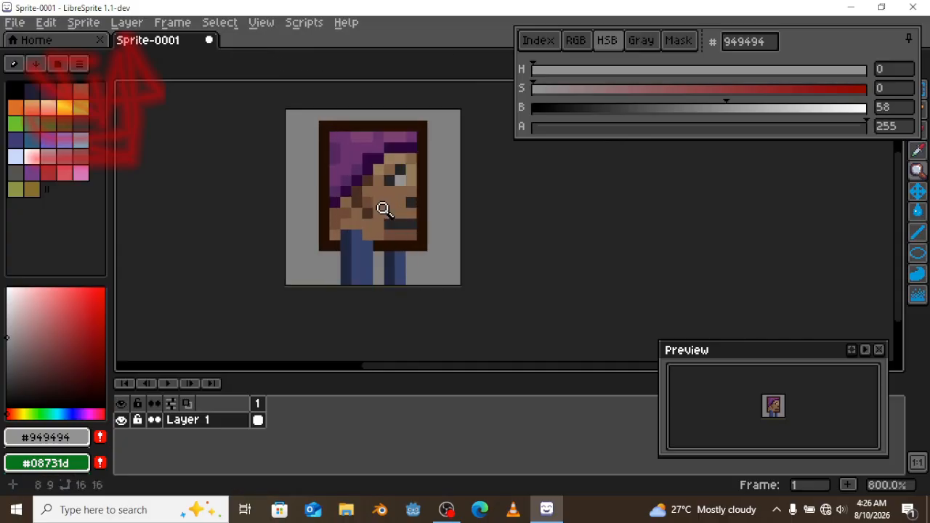
scroll(384, 209, "up", 3)
left_click(396, 213)
key("e")
left_click(394, 240)
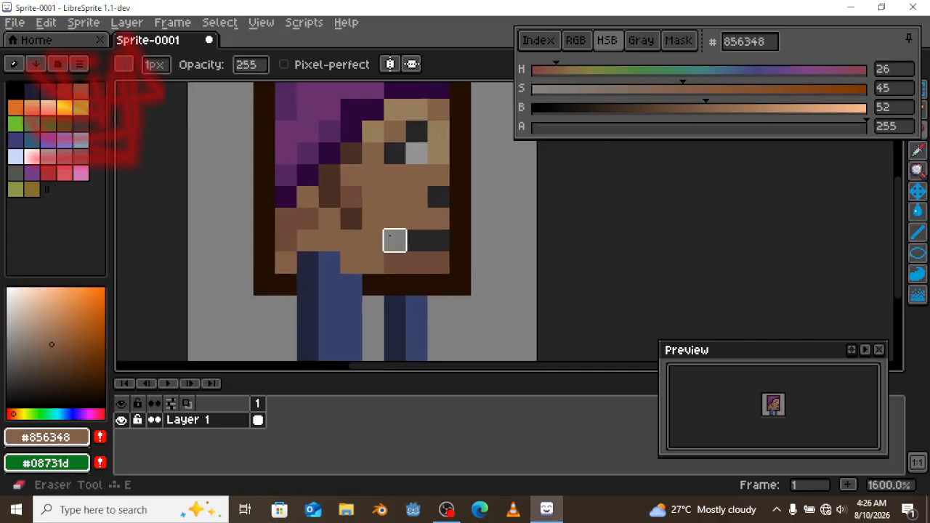
key("b")
left_click(394, 241)
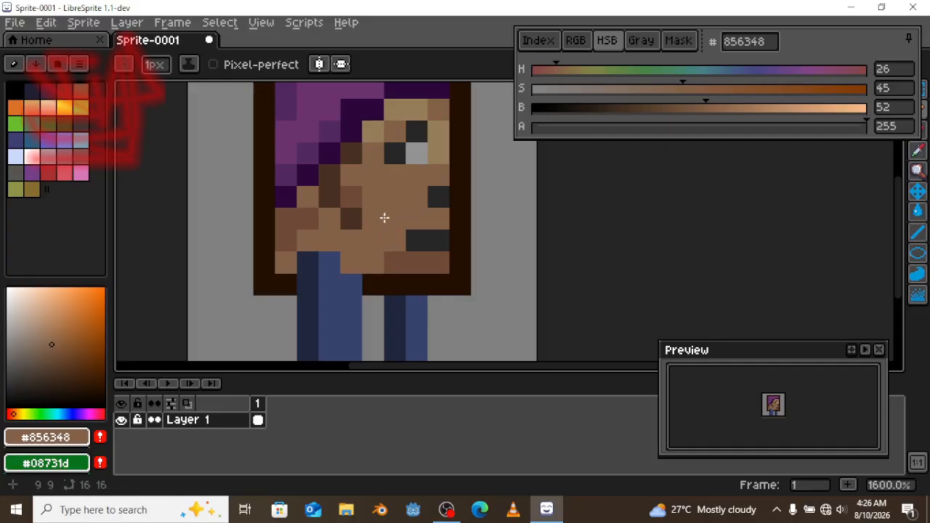
Step: Save the sprite in the img folder as acharacter.ase
key("z")
scroll(357, 206, "down", 6)
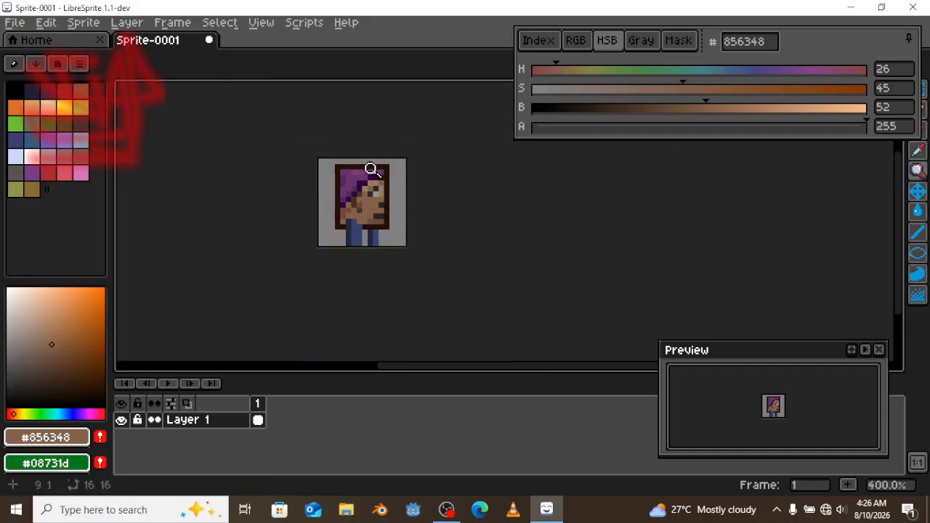
left_click(14, 22)
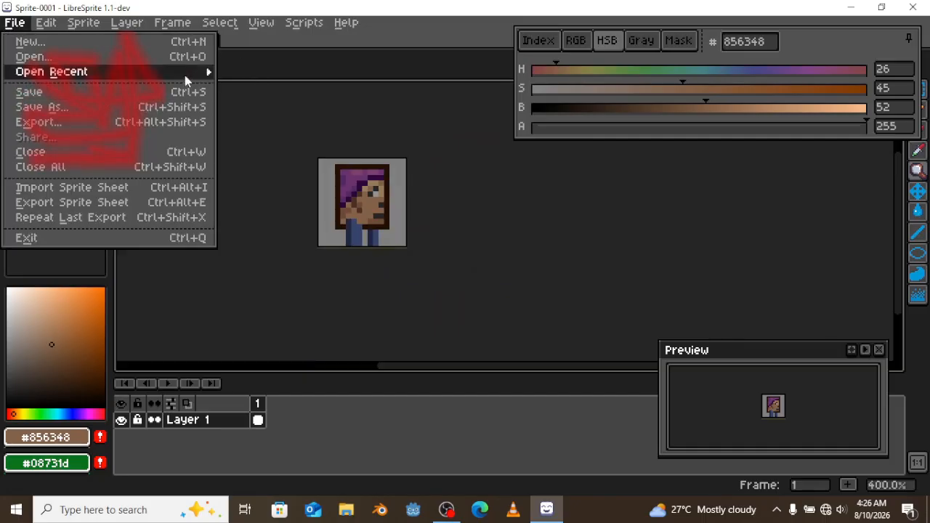
left_click(117, 93)
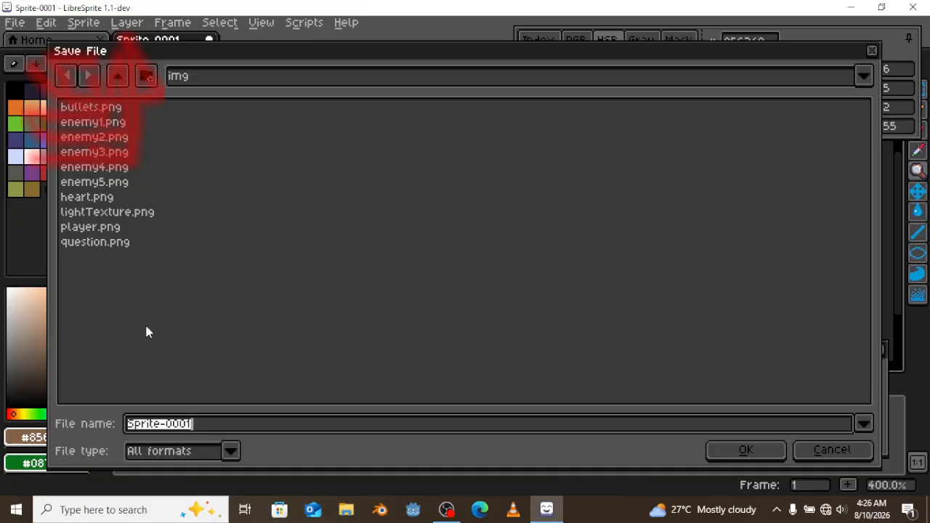
key("BackSpace")
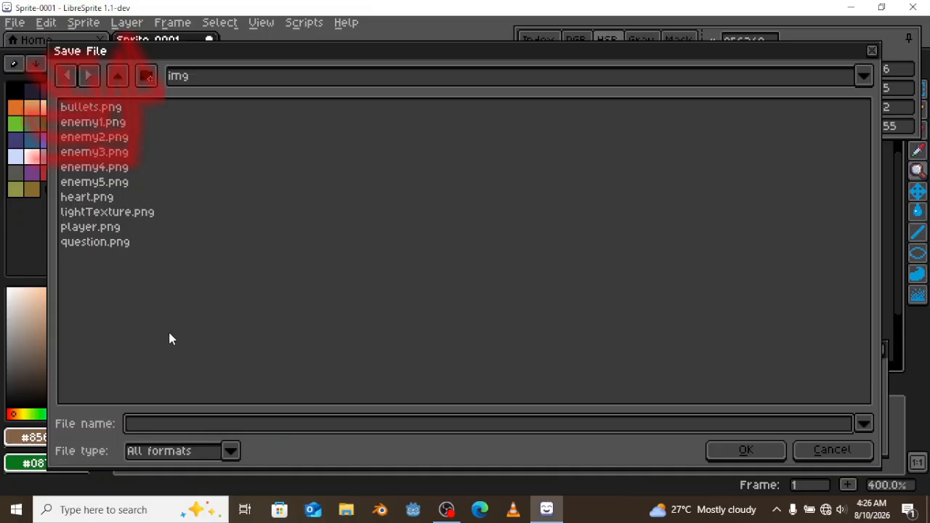
type("achra")
key("BackSpace")
key("BackSpace")
type("aracter.ase")
left_click(760, 445)
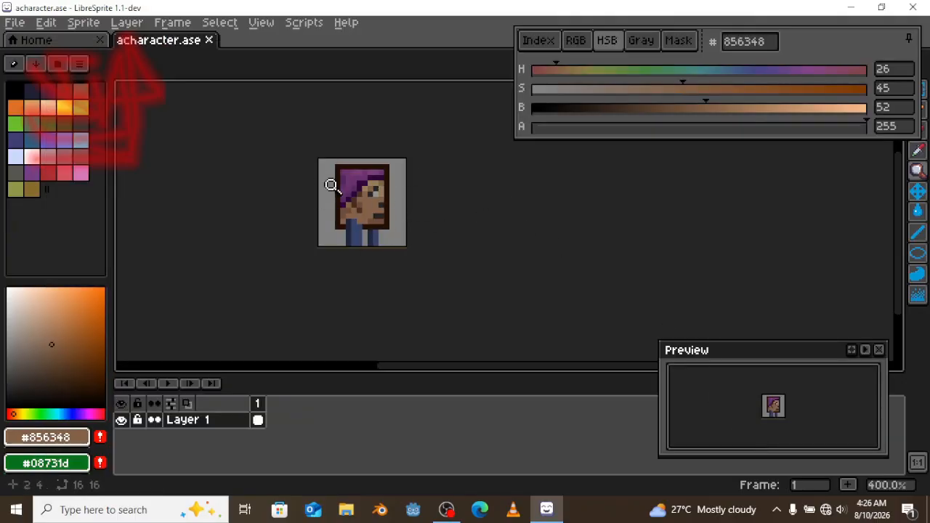
Step: Save a copy of the sprite in the img folder as acharacter.png
left_click_drag(351, 190, 375, 202)
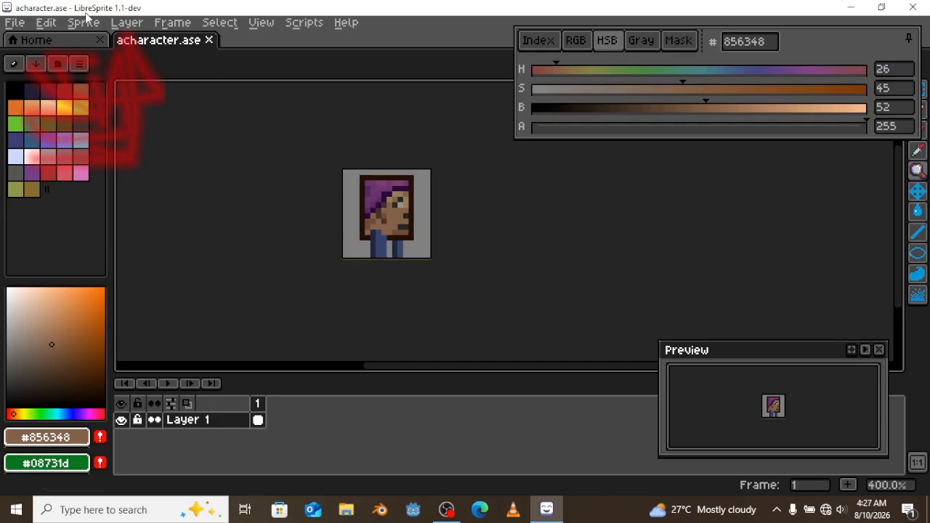
left_click(359, 177)
left_click_drag(383, 224, 347, 193)
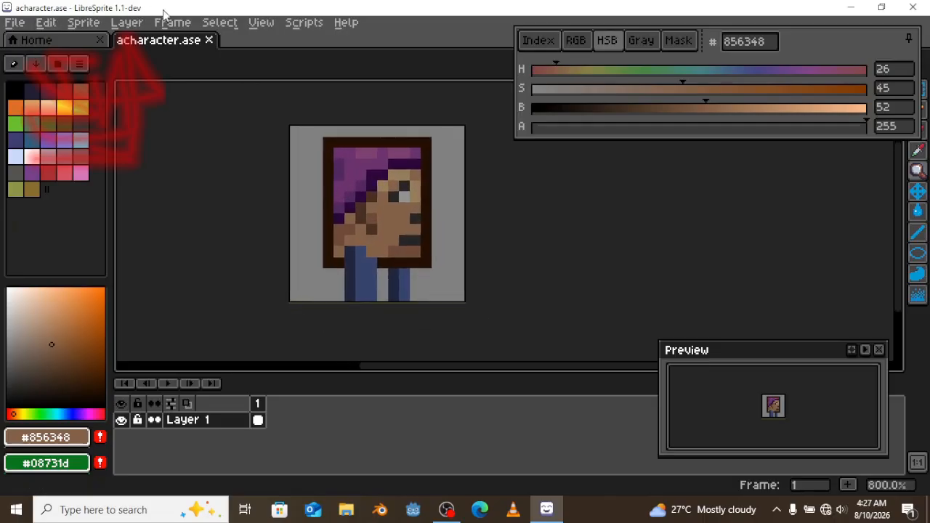
left_click(14, 23)
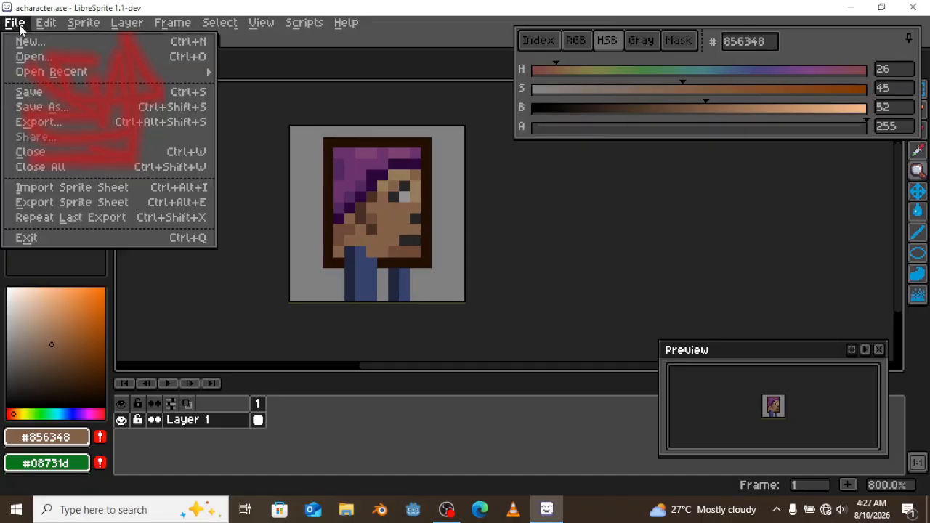
left_click(77, 111)
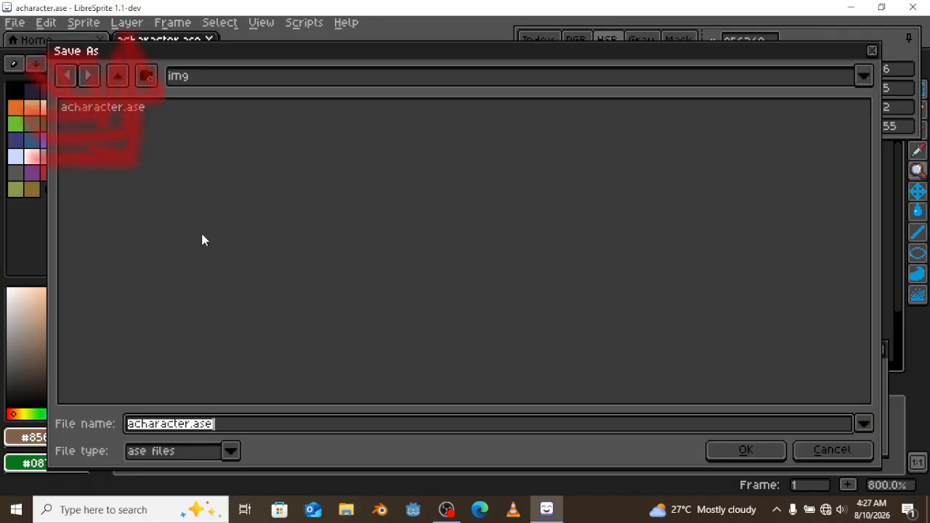
key("End")
key("BackSpace")
key("BackSpace")
key("BackSpace")
type("png")
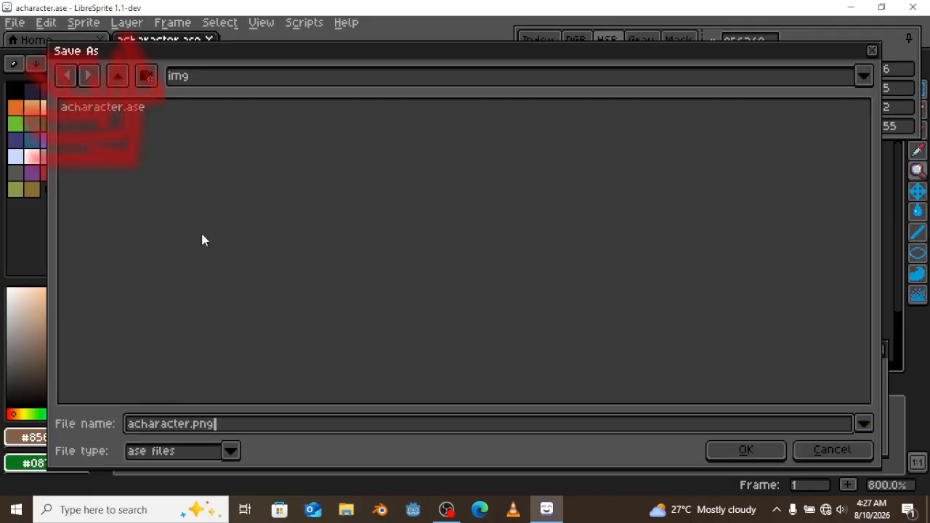
key("Return")
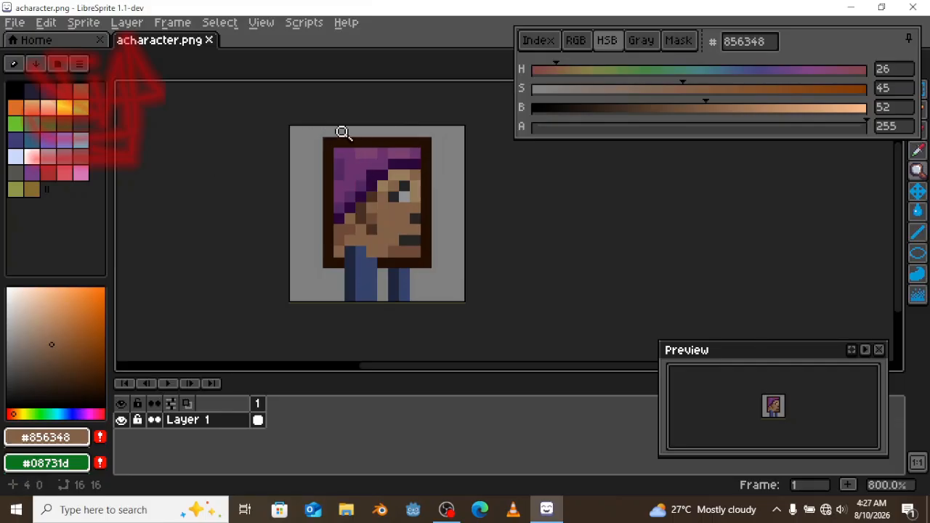
Step: Show the pixel grid over the sprite
left_click(347, 155)
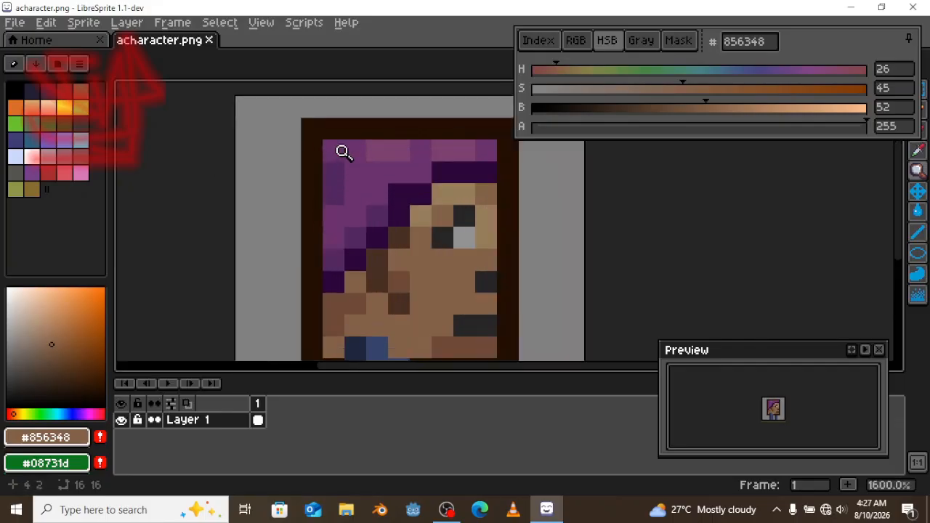
left_click(344, 150)
key("e")
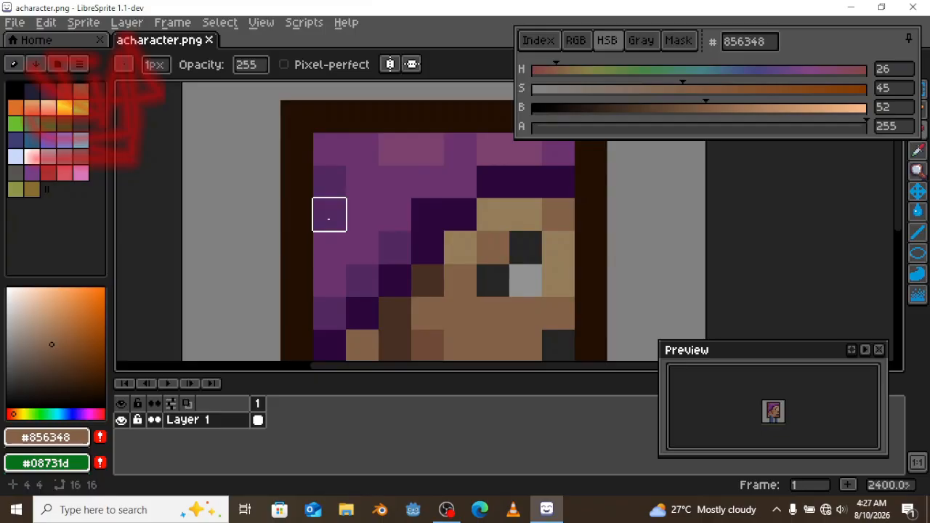
key("ctrl+shift+apostrophe")
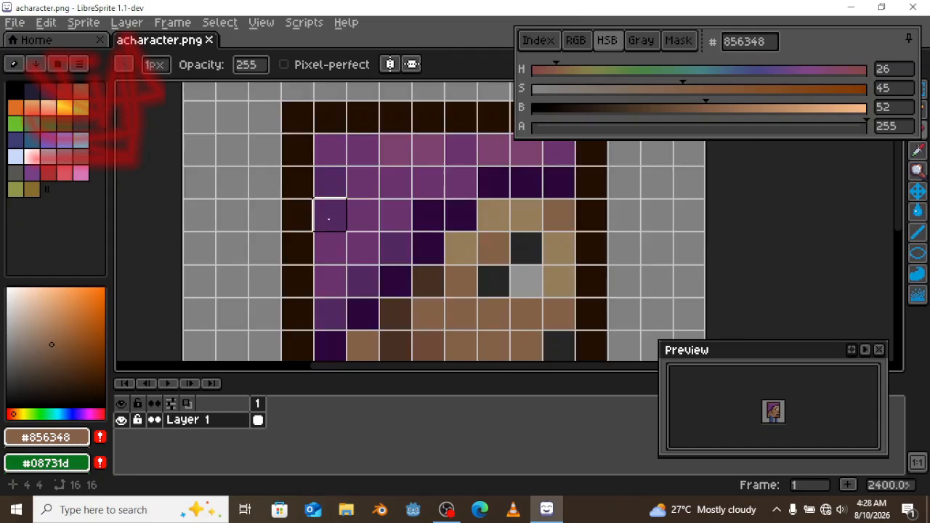
key("z")
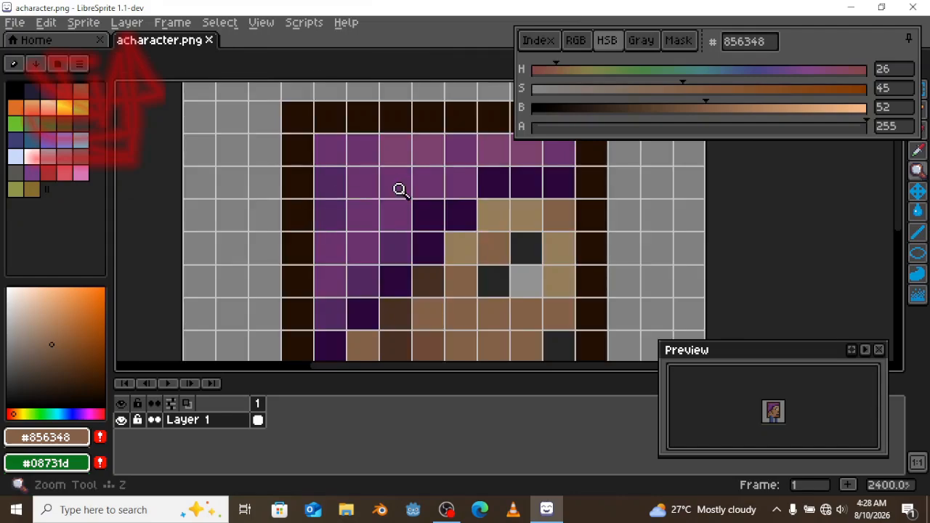
scroll(399, 189, "down", 2)
Step: Pick the palette yellow #fbf236 and pencil scattered test pixels on the grey background above and beside the head
key("e")
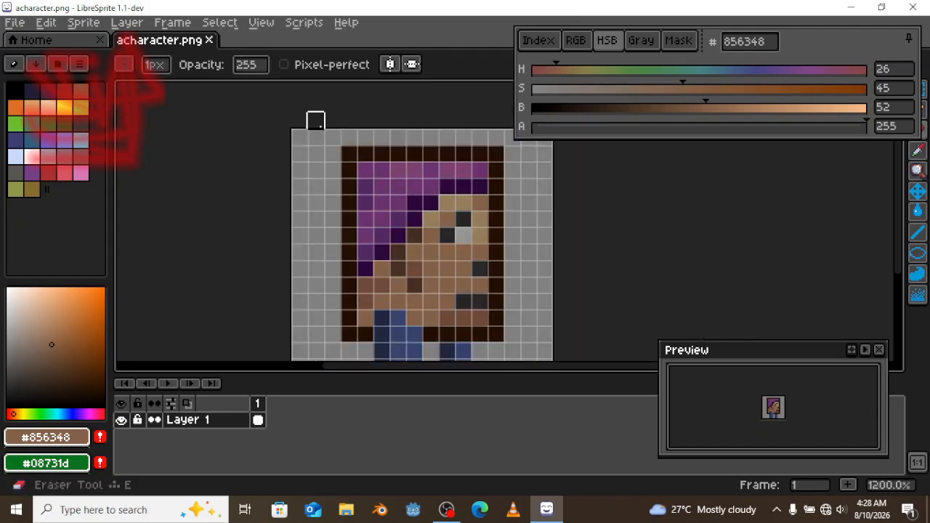
left_click(64, 108)
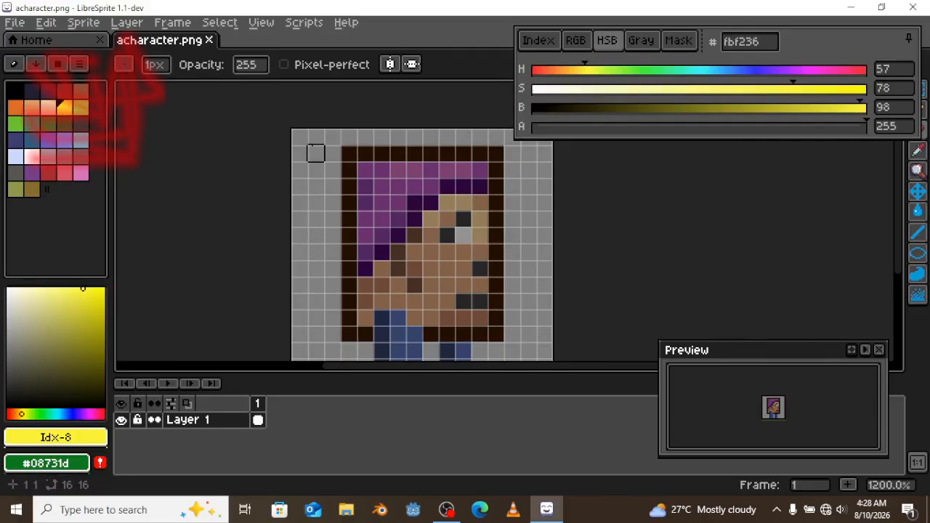
key("b")
mouse_move(315, 153)
left_mouse_down()
mouse_move(316, 137)
mouse_move(348, 137)
left_mouse_up()
left_click(431, 136)
left_click(464, 136)
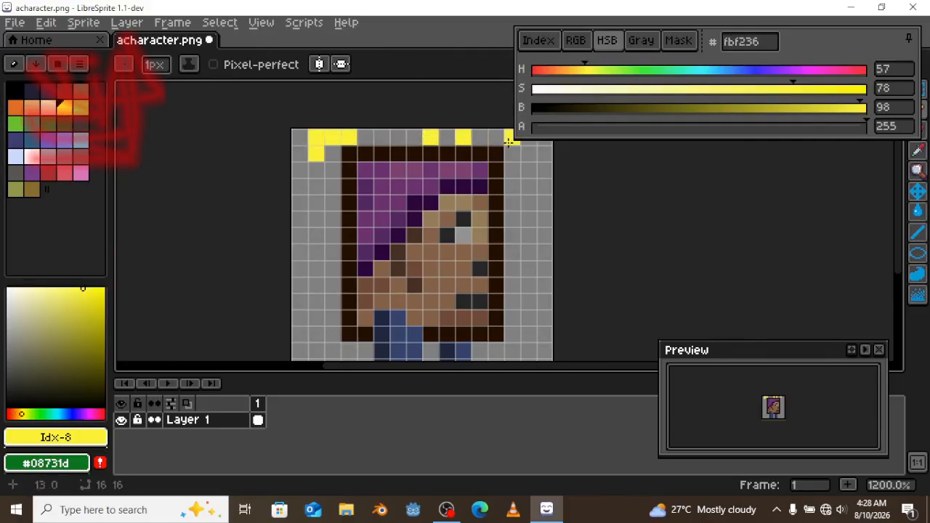
left_click(510, 139)
left_click(528, 202)
left_click_drag(528, 218, 532, 247)
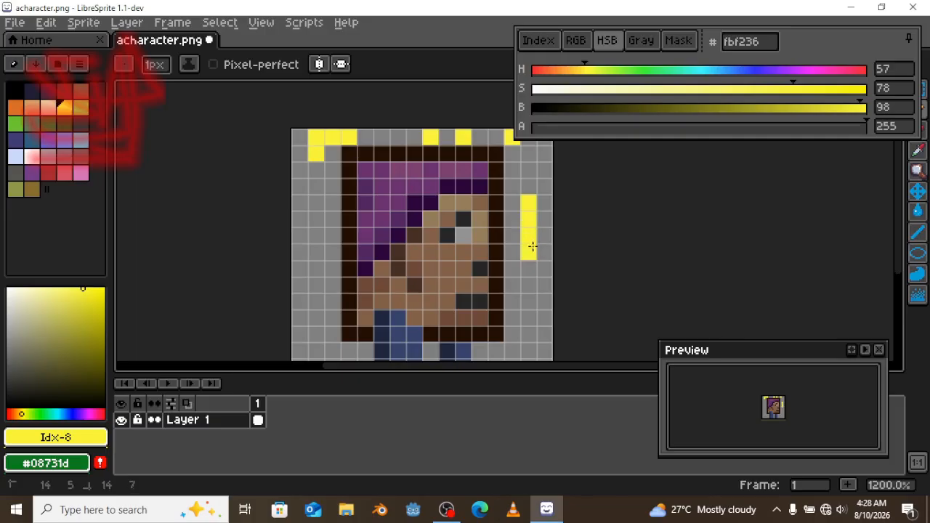
left_click(529, 300)
Step: Undo all the yellow pencil strokes on the background around the head
key("ctrl+z")
key("ctrl+z")
key("ctrl+z")
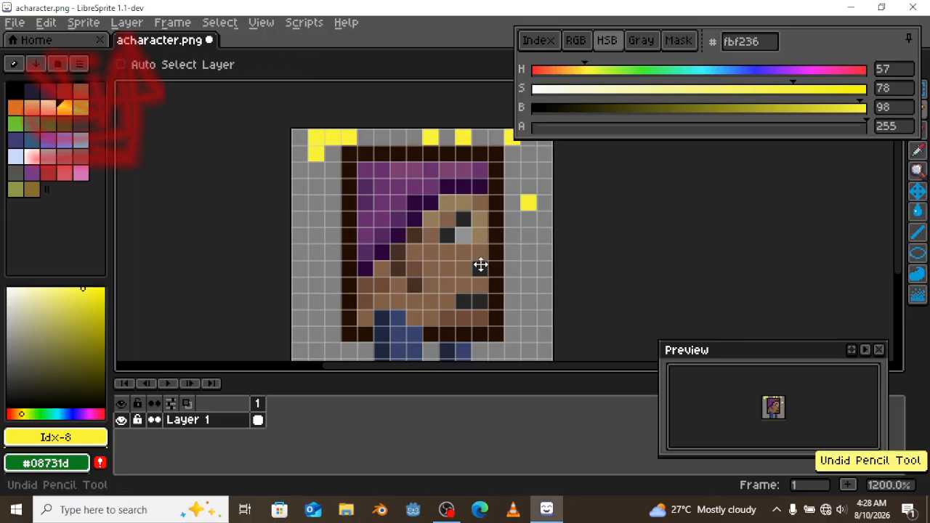
key("ctrl+z")
key("ctrl+z")
key("ctrl+z")
key("ctrl+z")
key("ctrl+z")
key("ctrl+z")
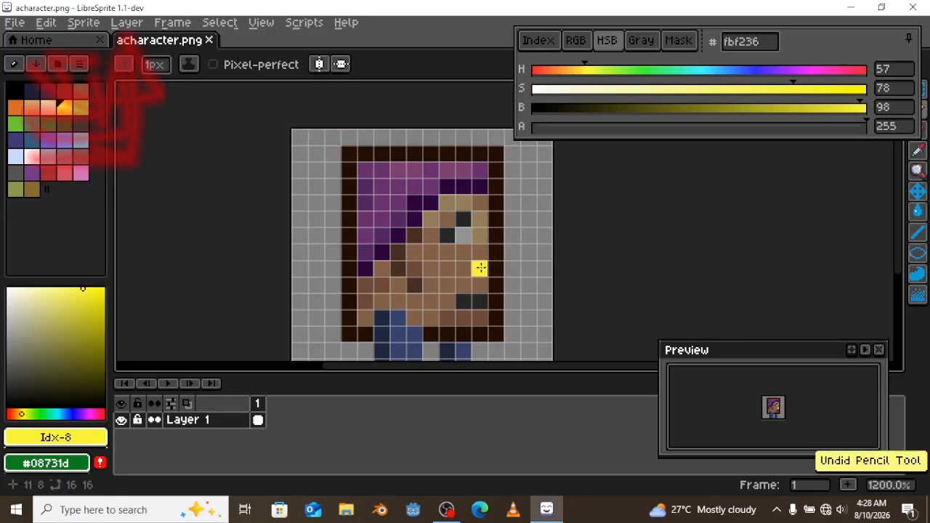